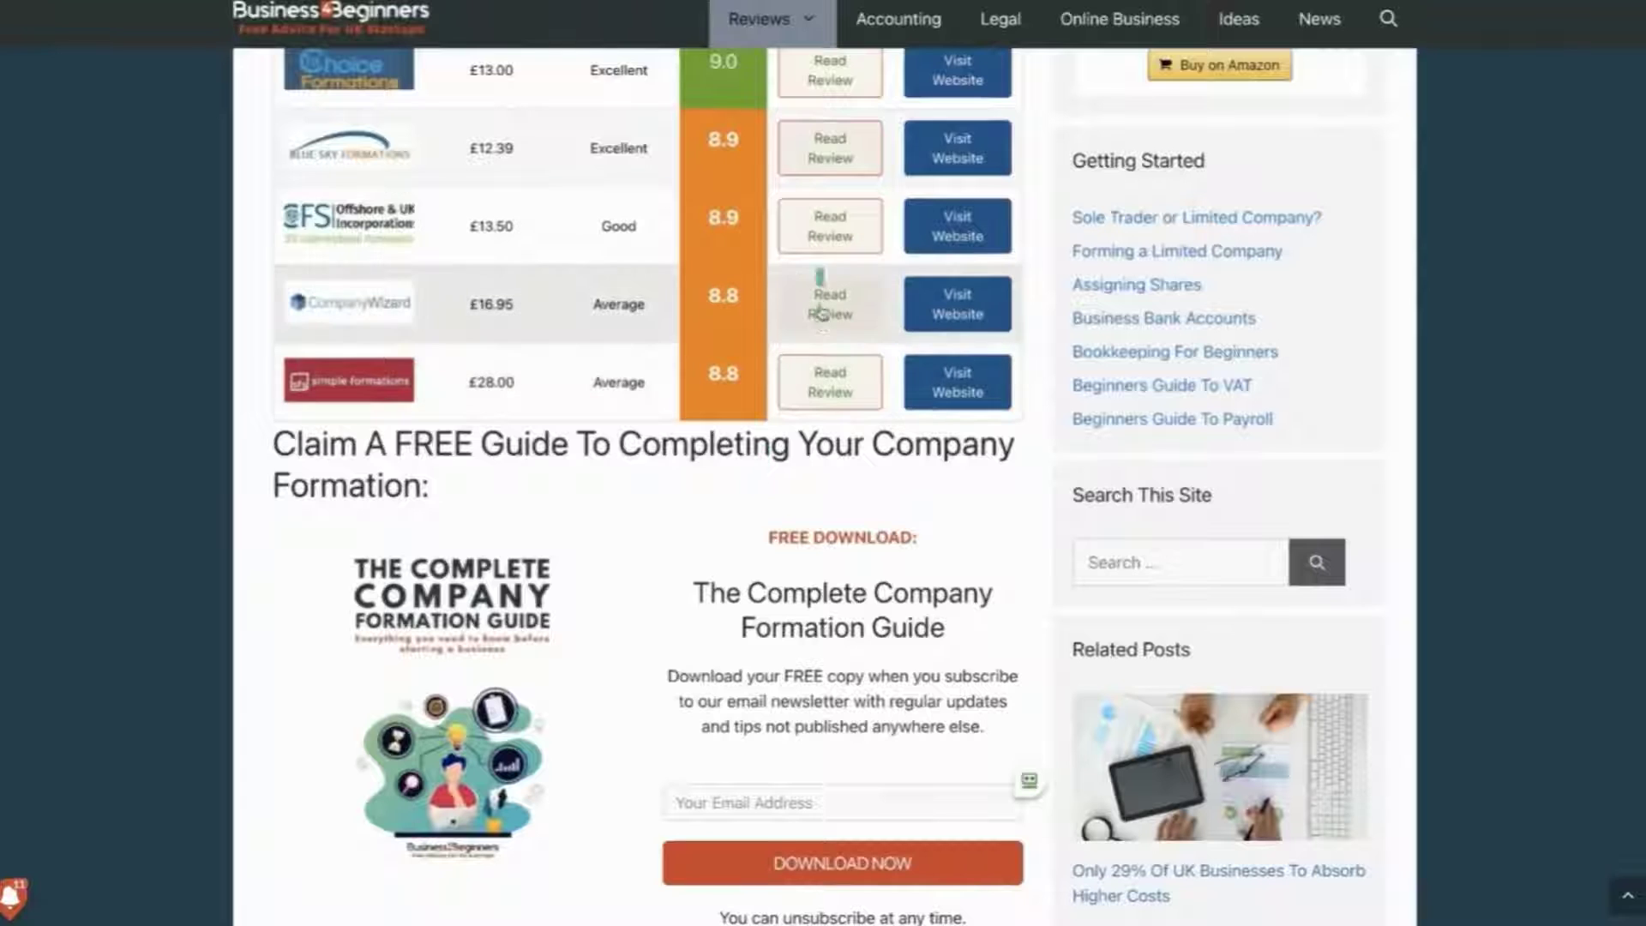
Look through the company formation agent comparison table and open the top-rated agent, 1st Formations.
{"action": "scroll", "coordinate": [810, 326], "scroll_direction": "down", "scroll_amount": 3}
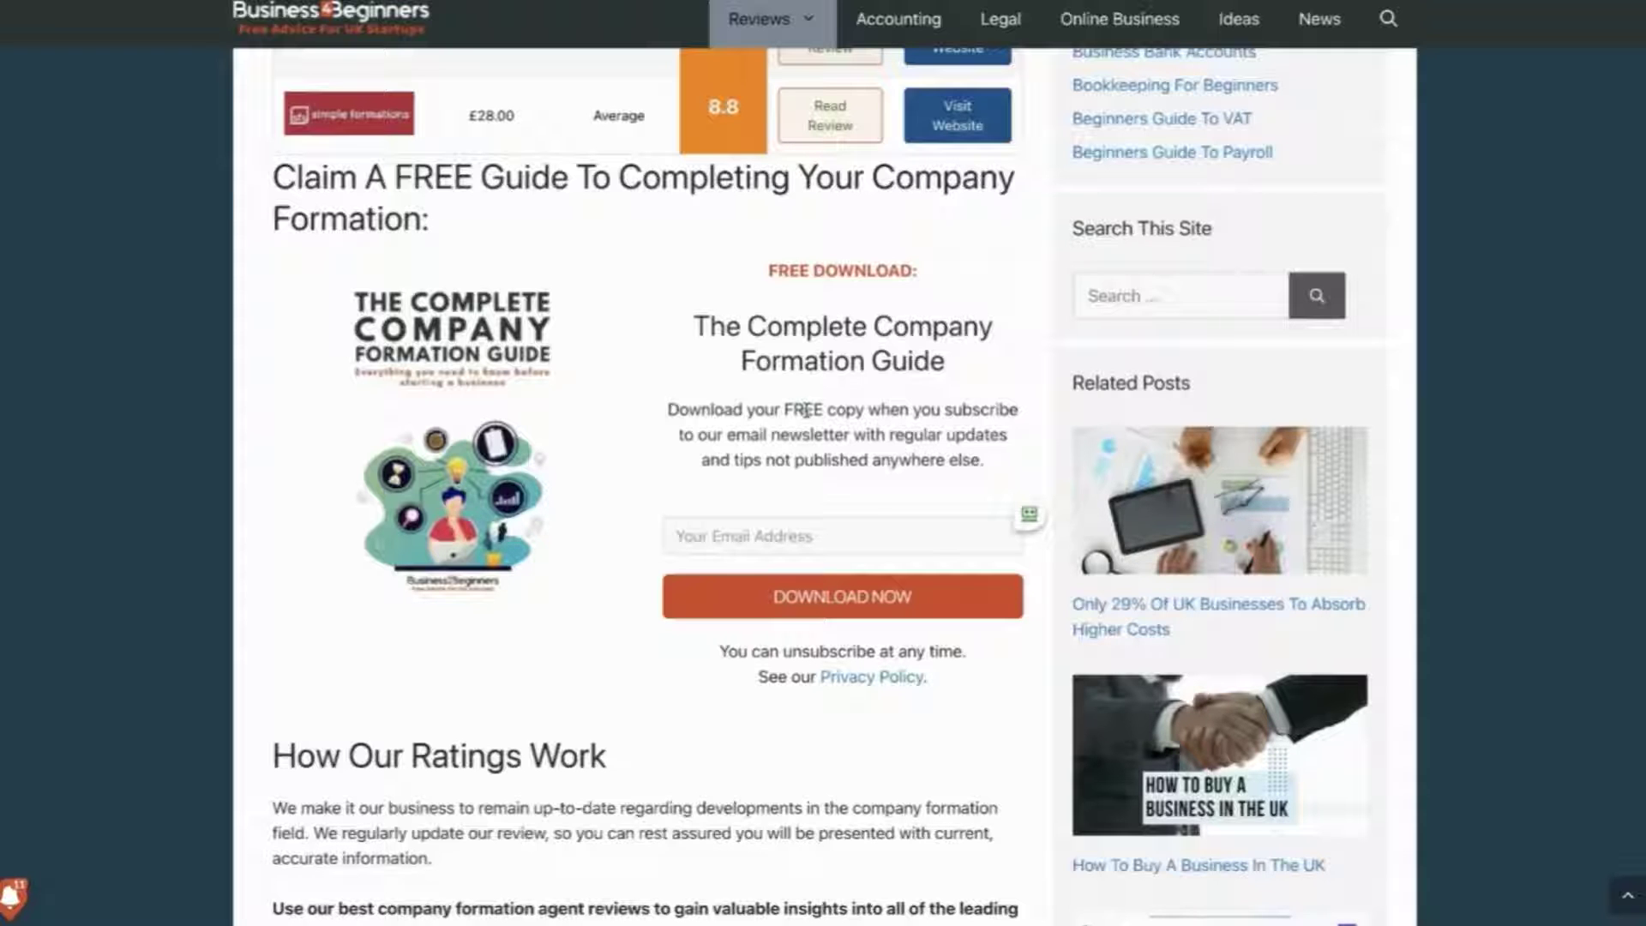
{"action": "scroll", "coordinate": [806, 412], "scroll_direction": "down", "scroll_amount": 10}
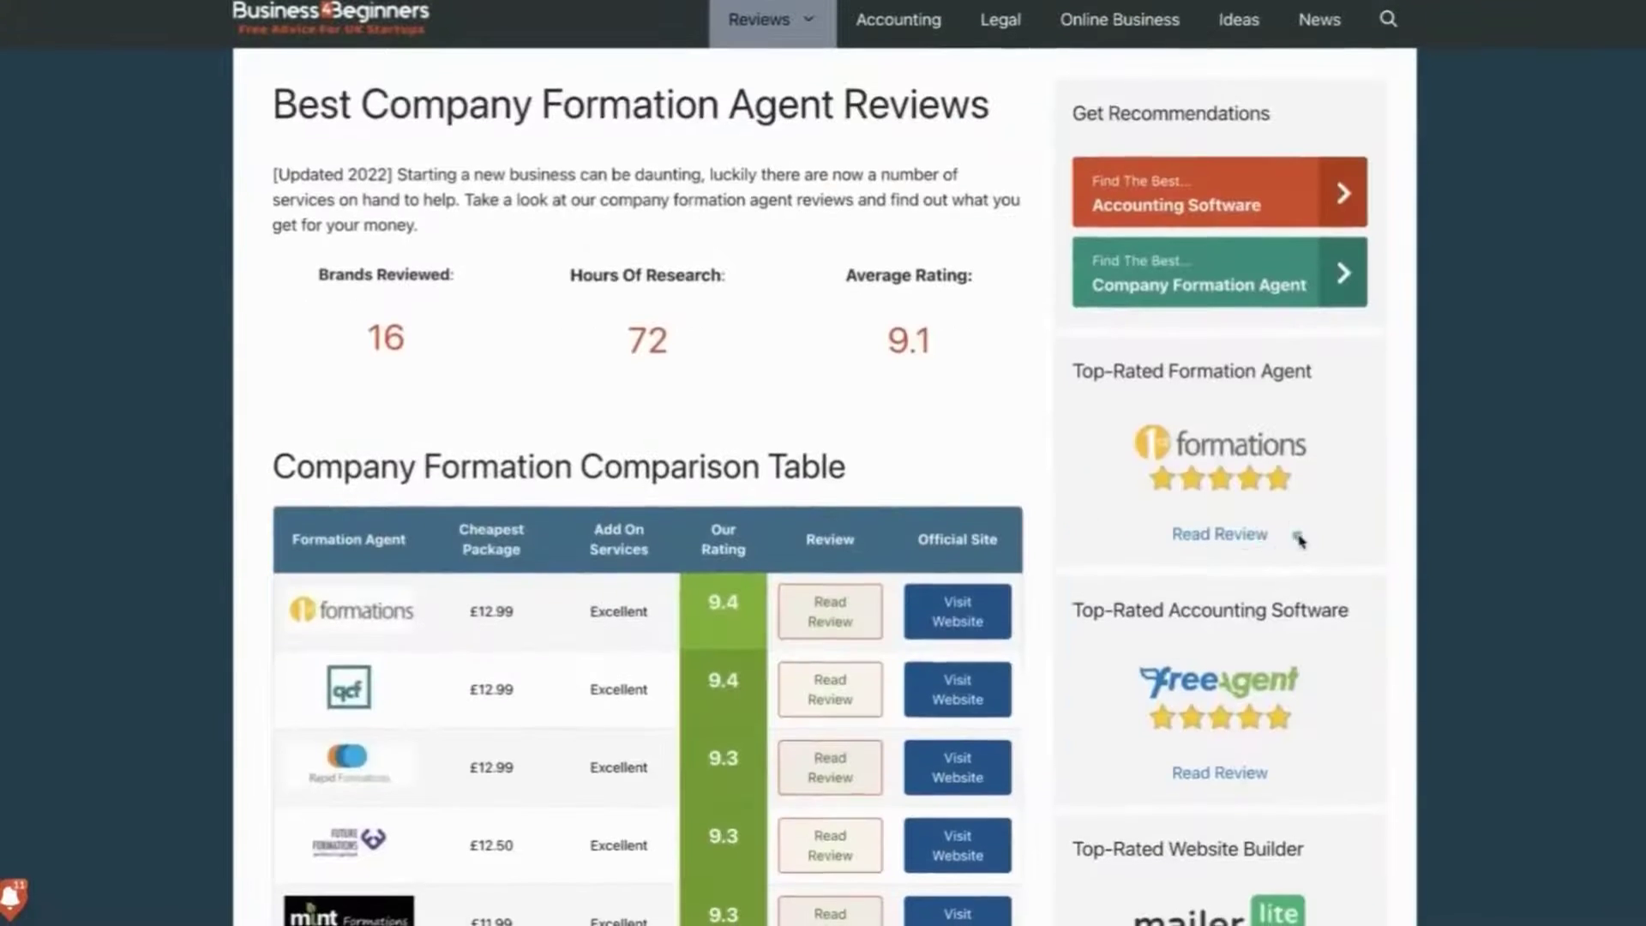
{"action": "left_click", "coordinate": [1239, 536]}
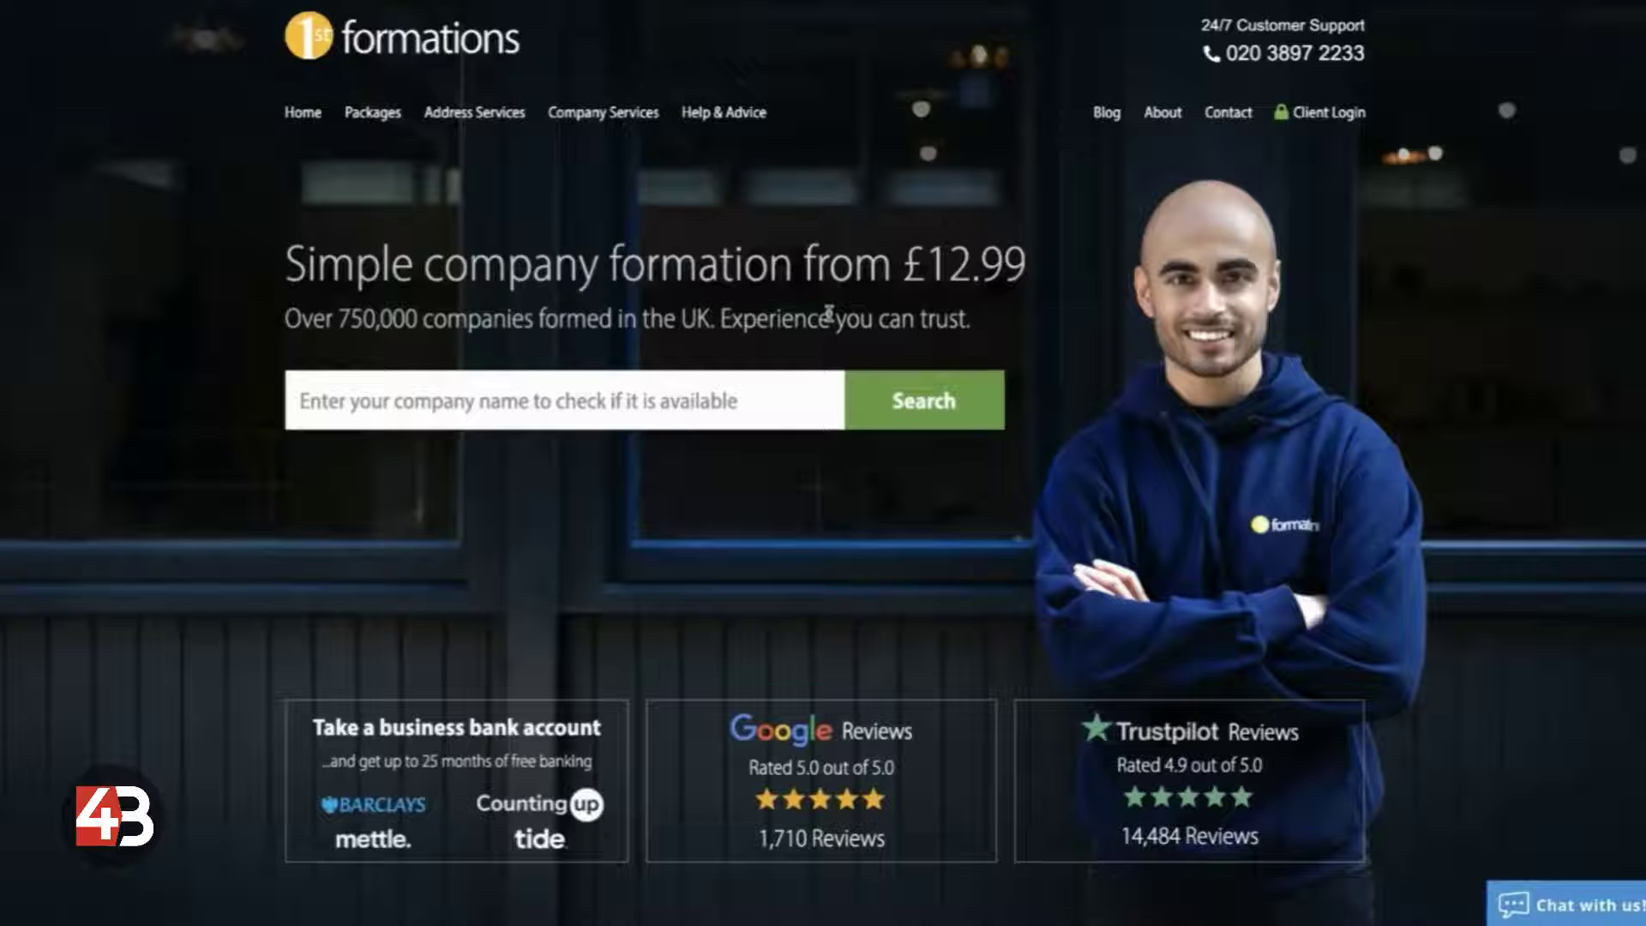
Check the availability of the company name Examplator and save it to continue to package selection.
{"action": "left_click", "coordinate": [588, 408]}
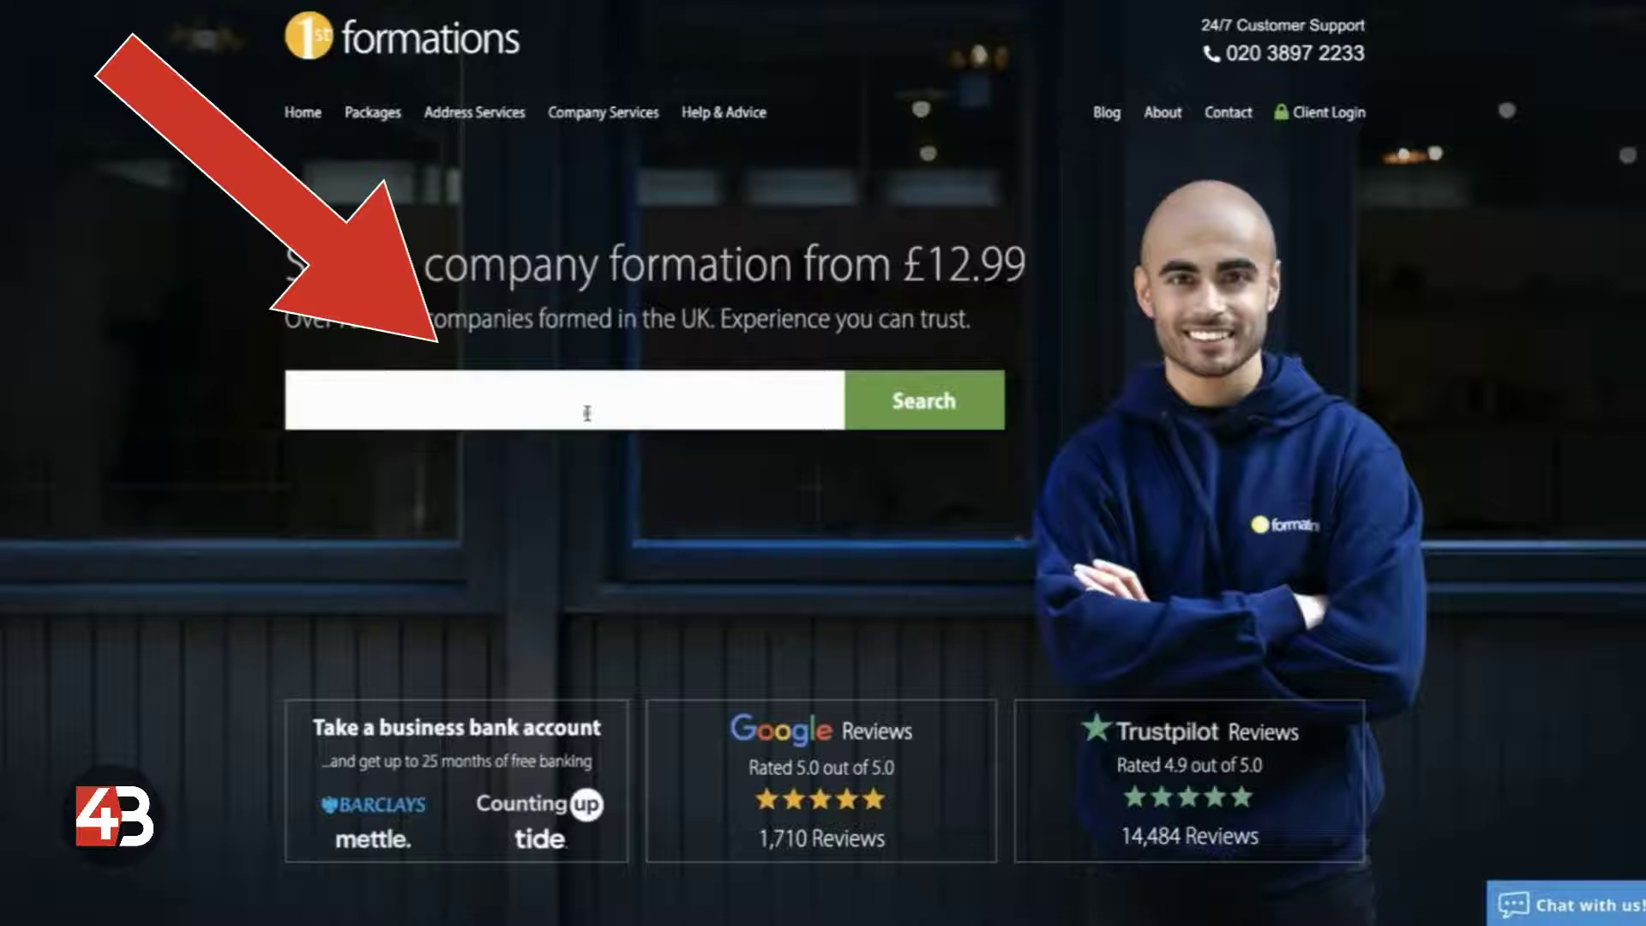
{"action": "type", "text": "Exampl"}
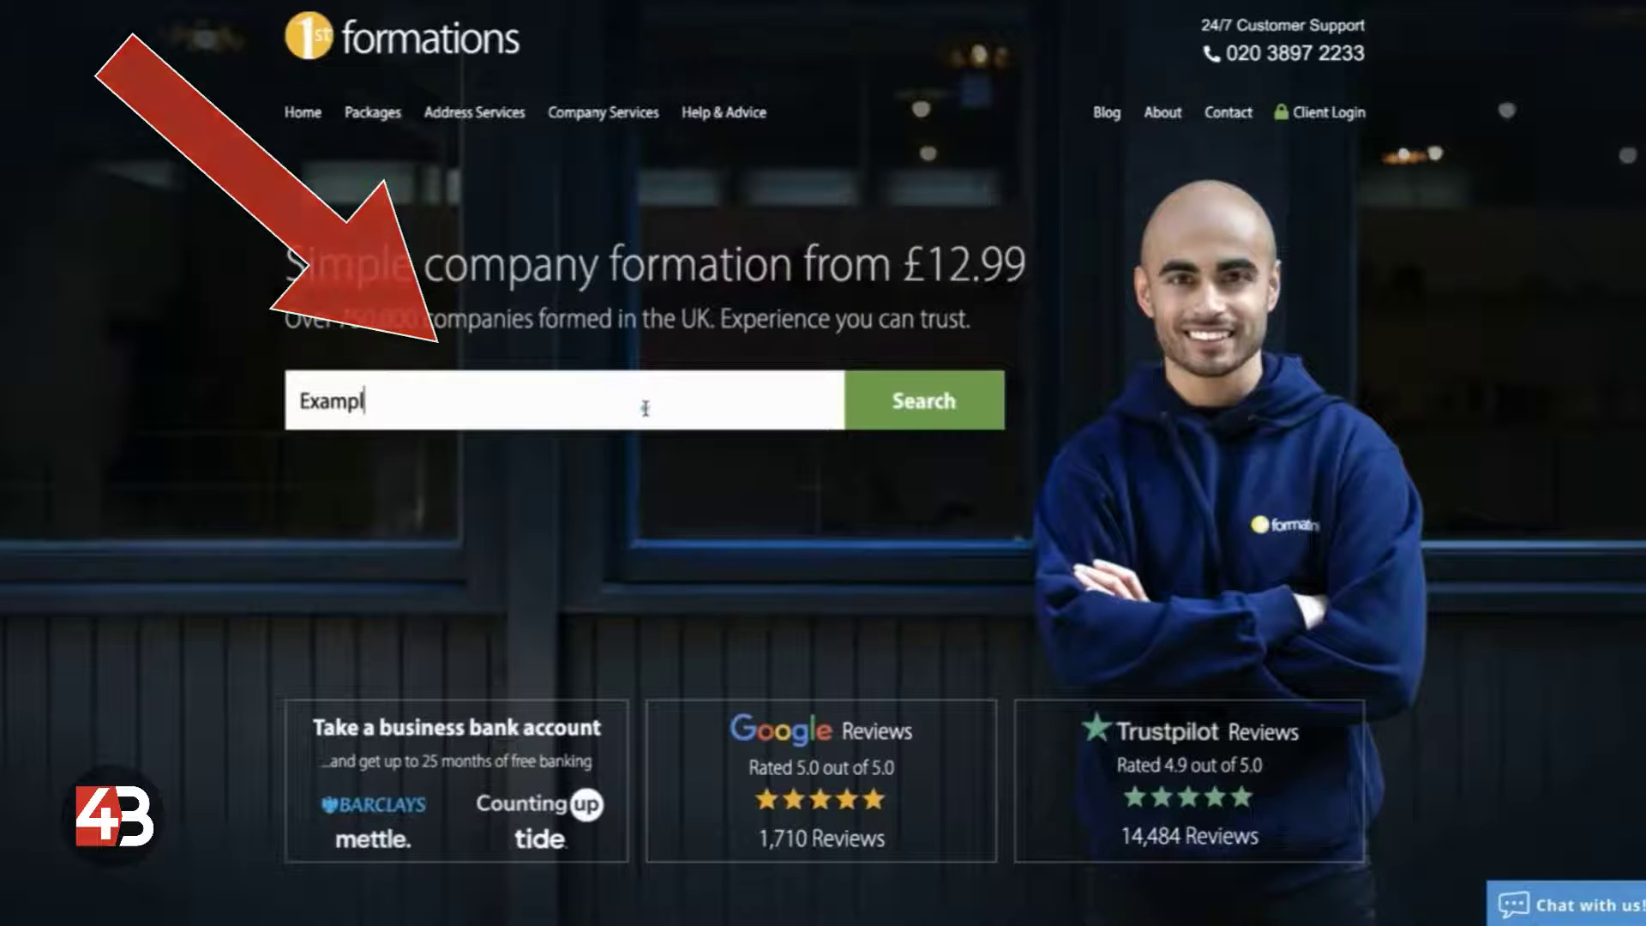
{"action": "type", "text": "ator"}
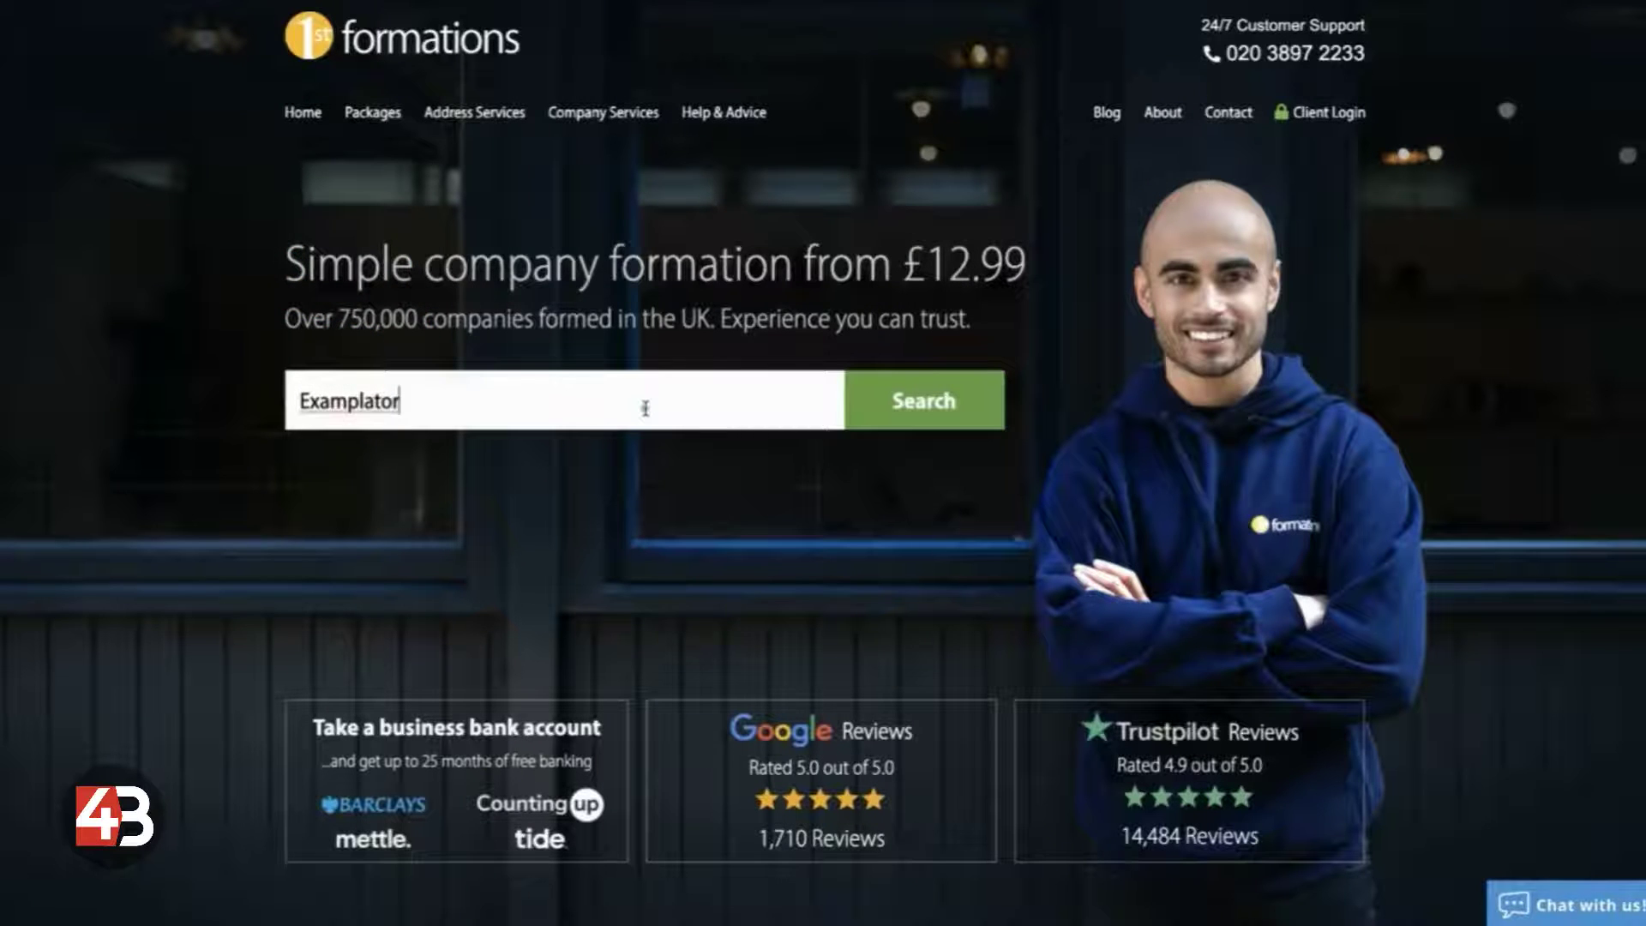
{"action": "left_click", "coordinate": [947, 404]}
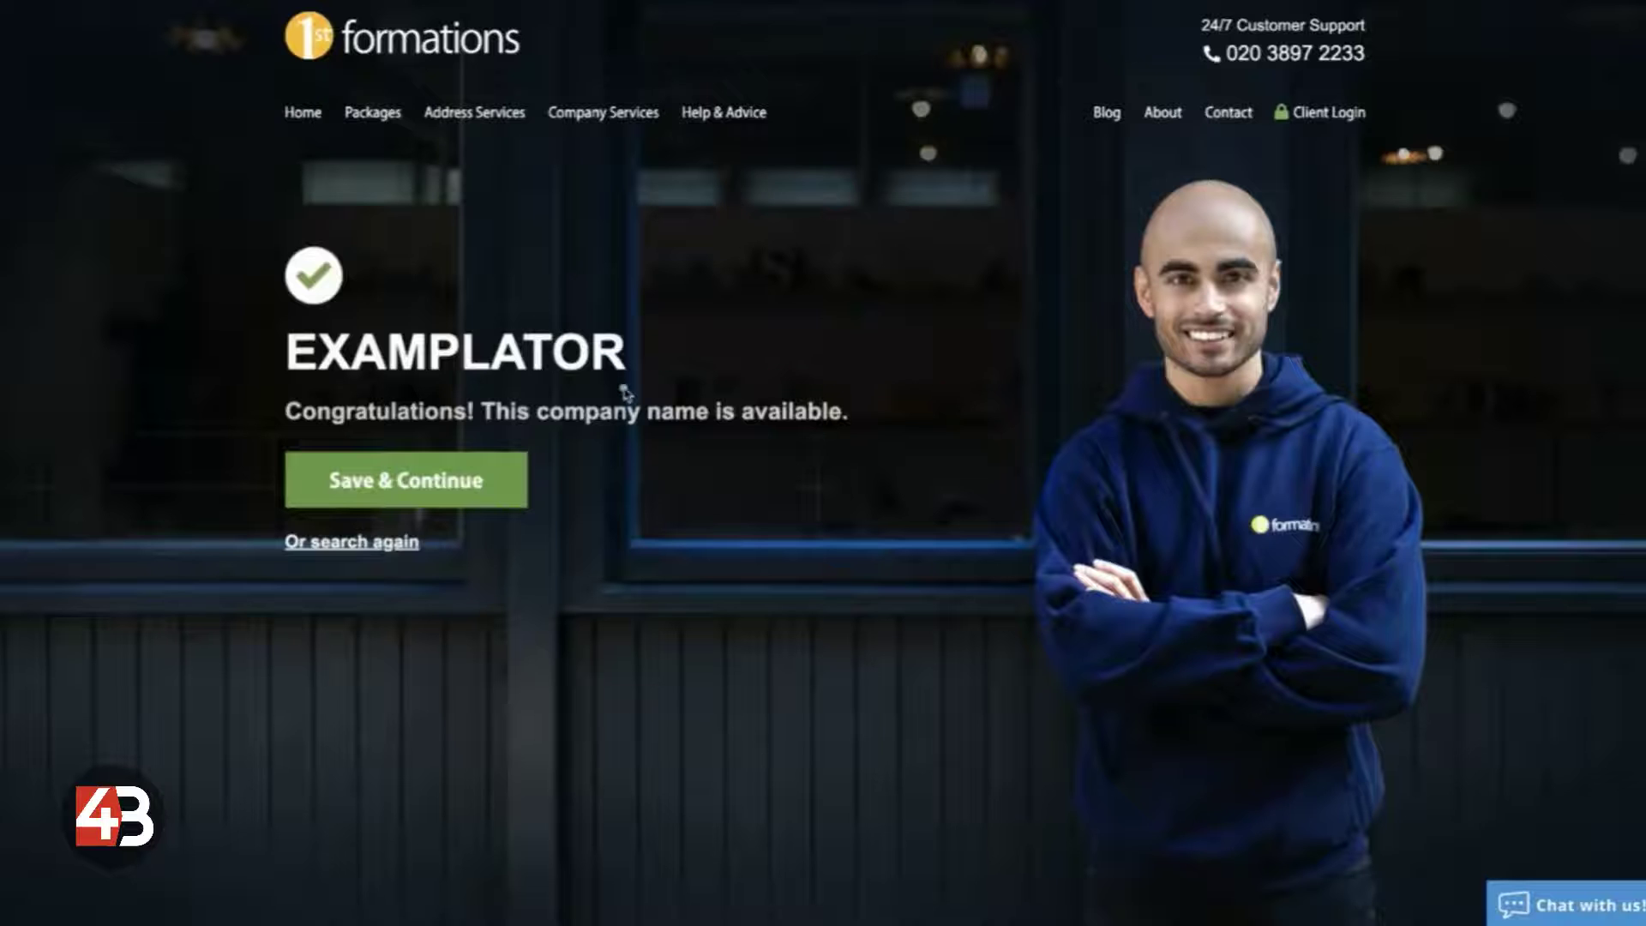
{"action": "left_click", "coordinate": [453, 484]}
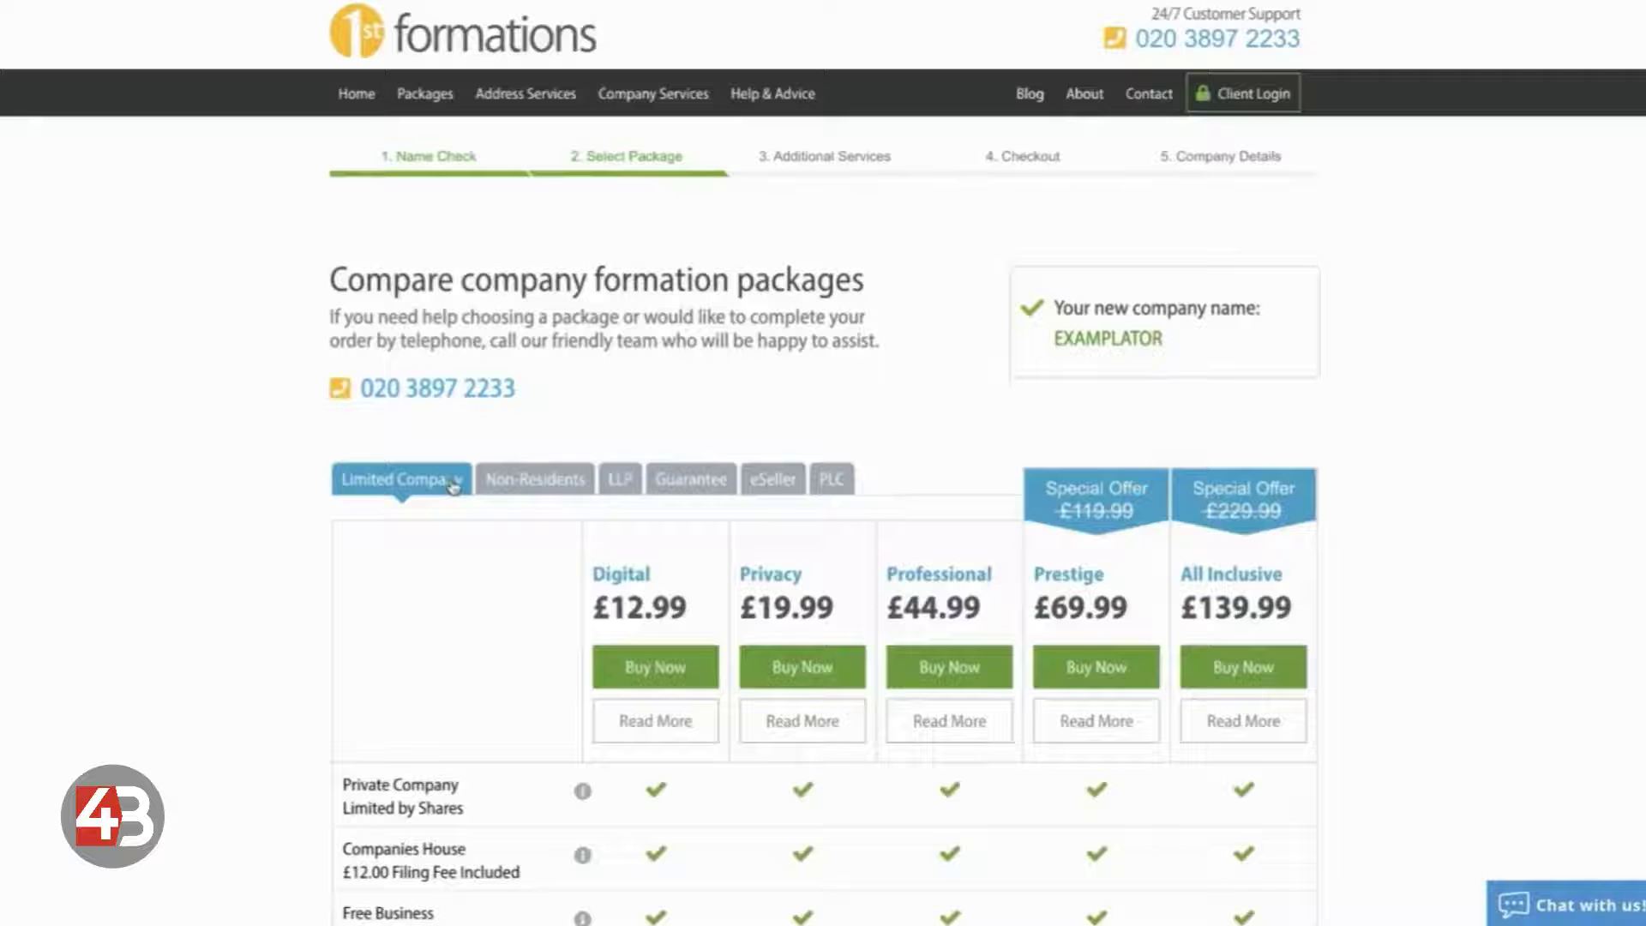
Examine the Non-Residents package details and view the eSeller package among the company formation options.
{"action": "scroll", "coordinate": [452, 486], "scroll_direction": "down", "scroll_amount": 3}
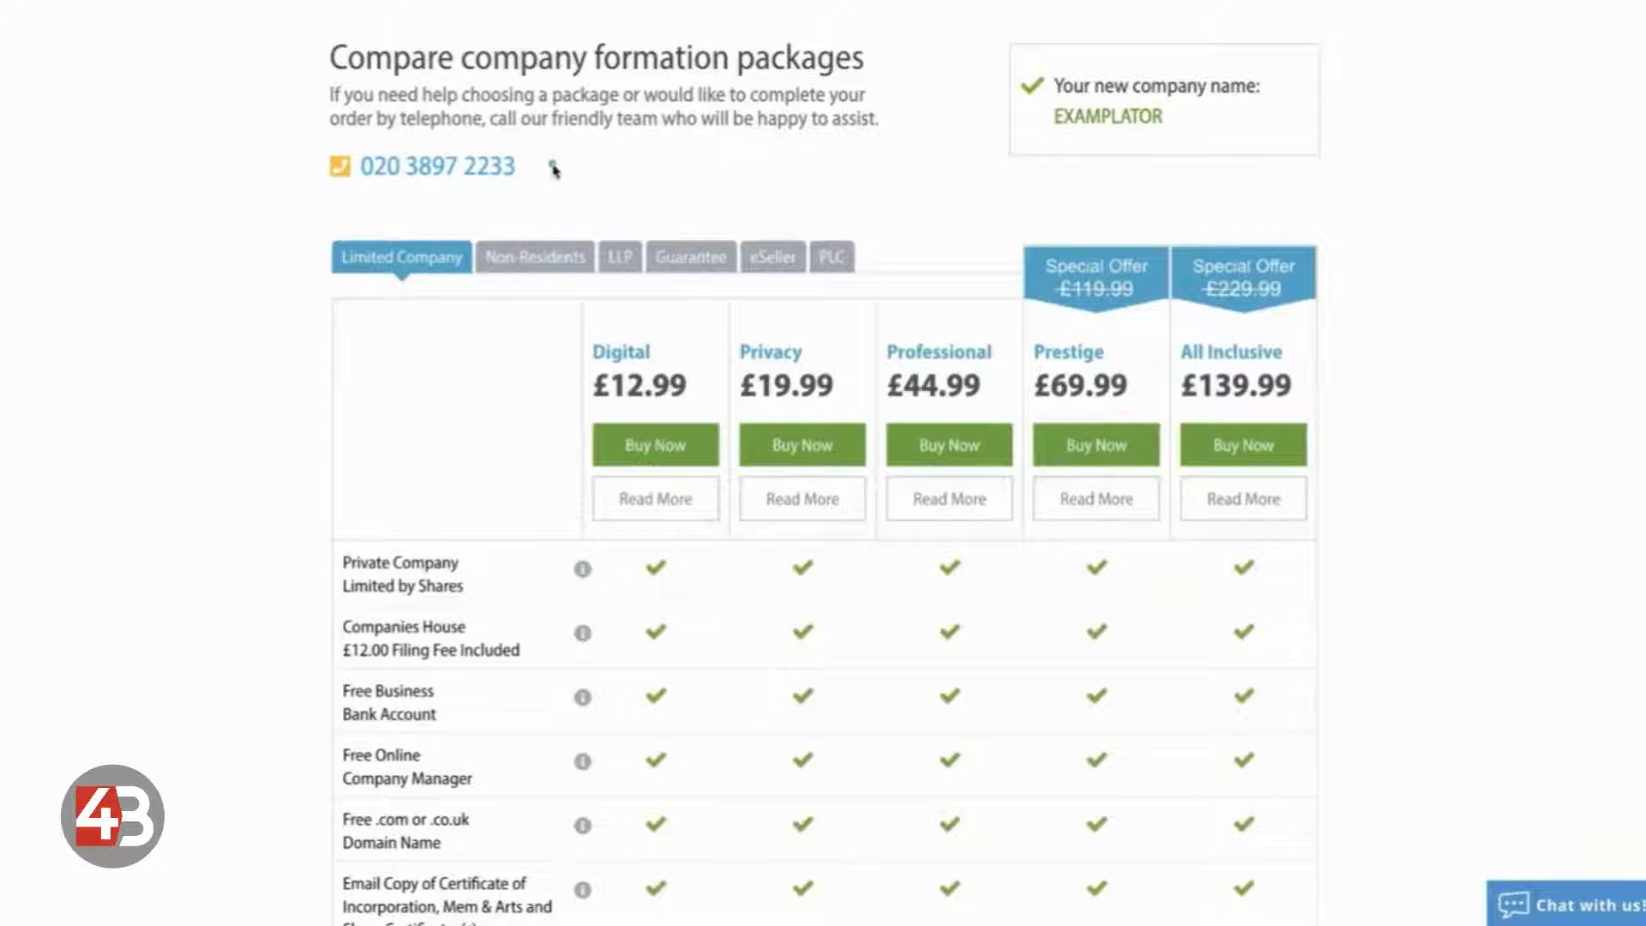
{"action": "left_click", "coordinate": [525, 268]}
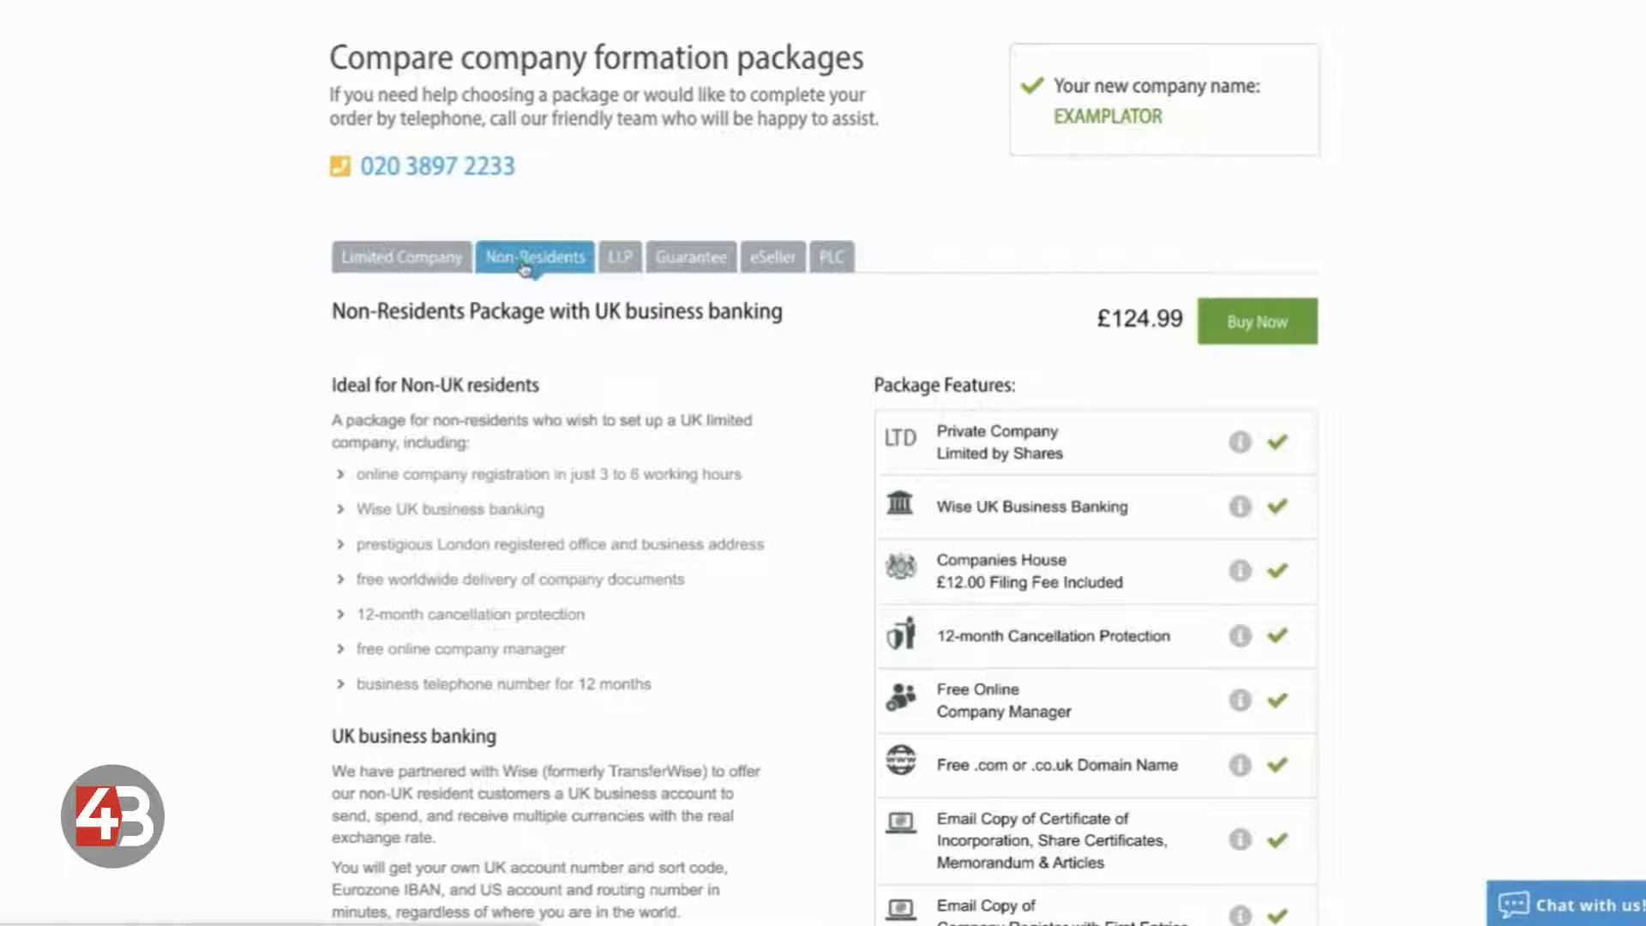
{"action": "scroll", "coordinate": [602, 403], "scroll_direction": "down", "scroll_amount": 2}
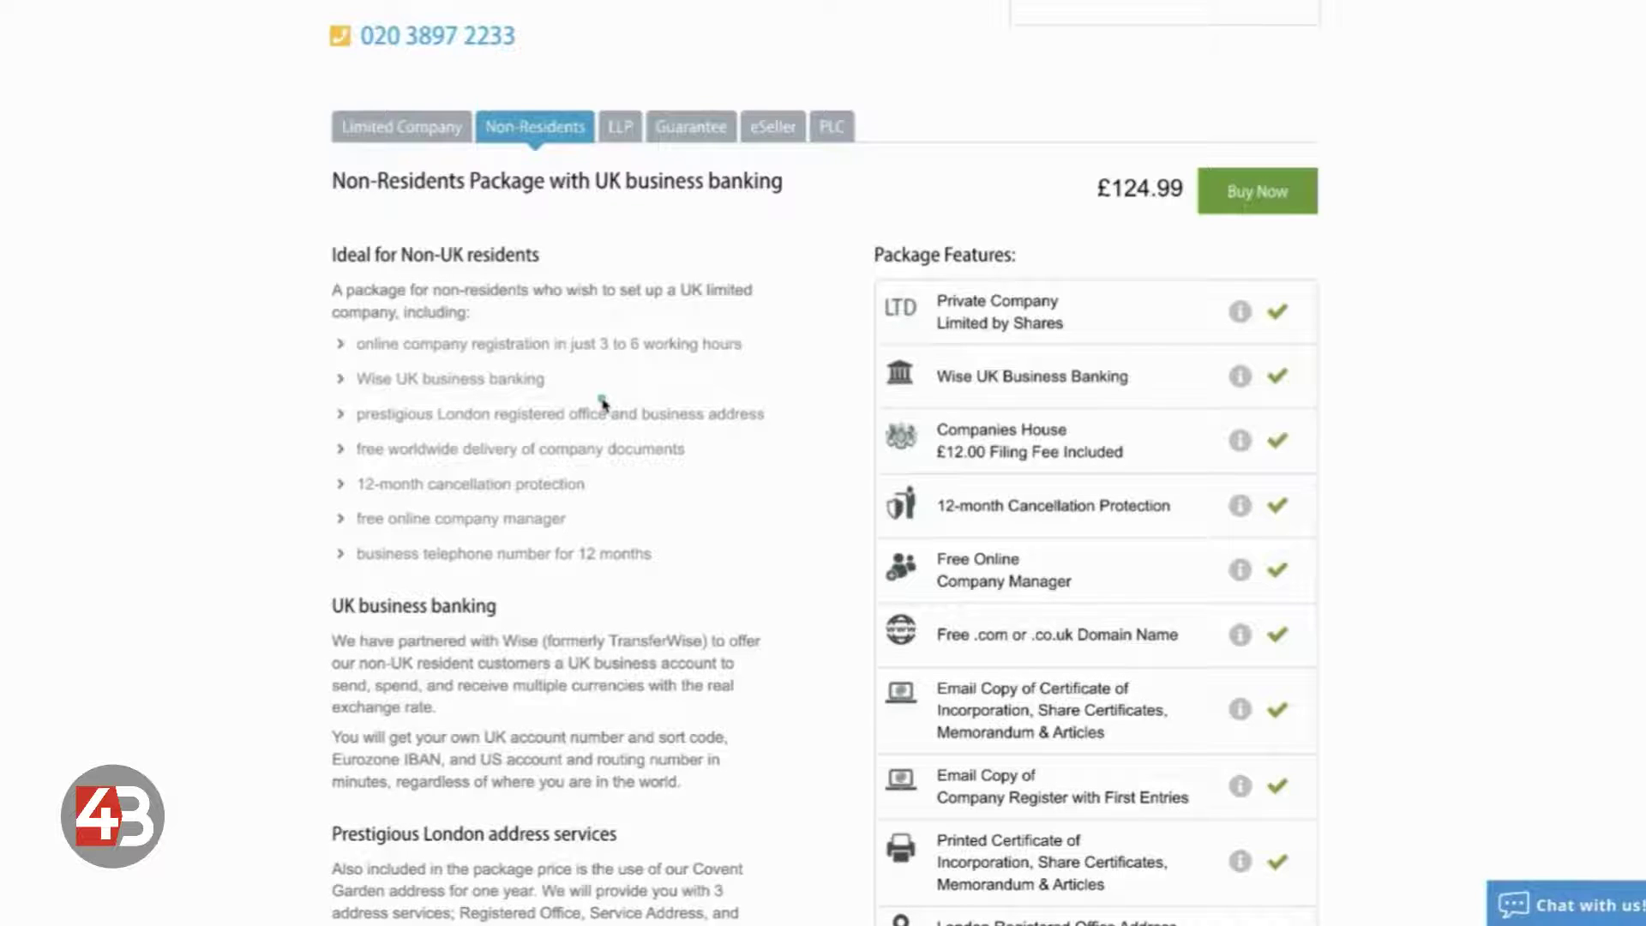
{"action": "left_click", "coordinate": [773, 129]}
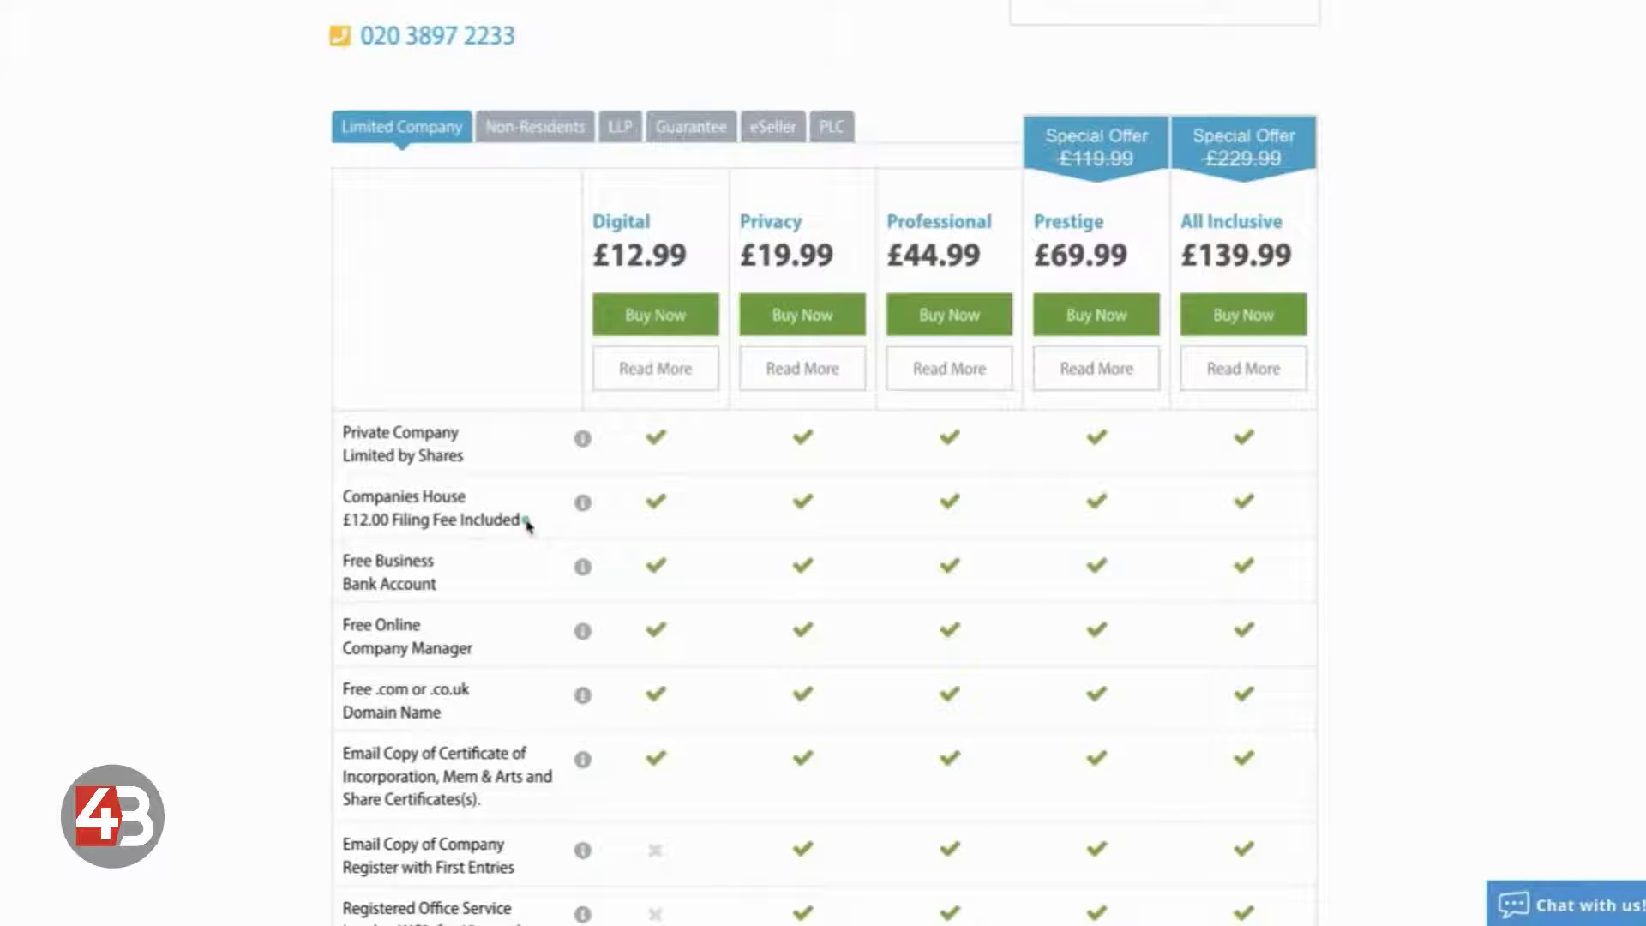
Compare the Digital and Privacy limited company packages, reading the explanations of the Registered Office Service and Service Address.
{"action": "scroll", "coordinate": [664, 510], "scroll_direction": "down", "scroll_amount": 1}
{"action": "scroll", "coordinate": [664, 510], "scroll_direction": "down", "scroll_amount": 2}
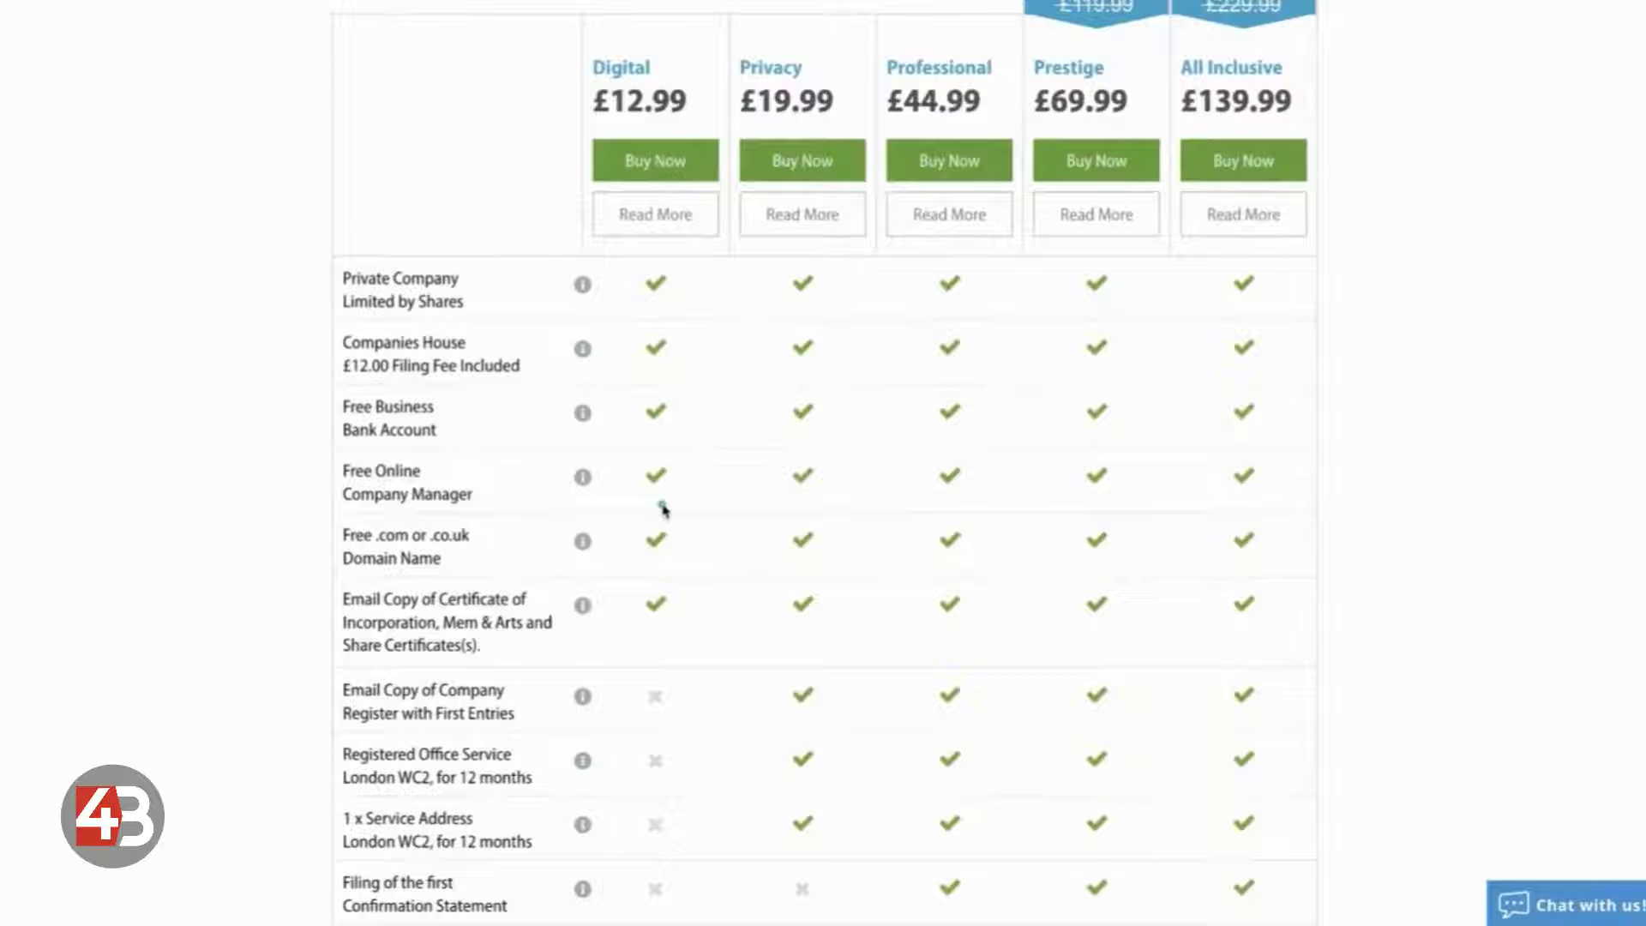
{"action": "scroll", "coordinate": [526, 551], "scroll_direction": "down", "scroll_amount": 1}
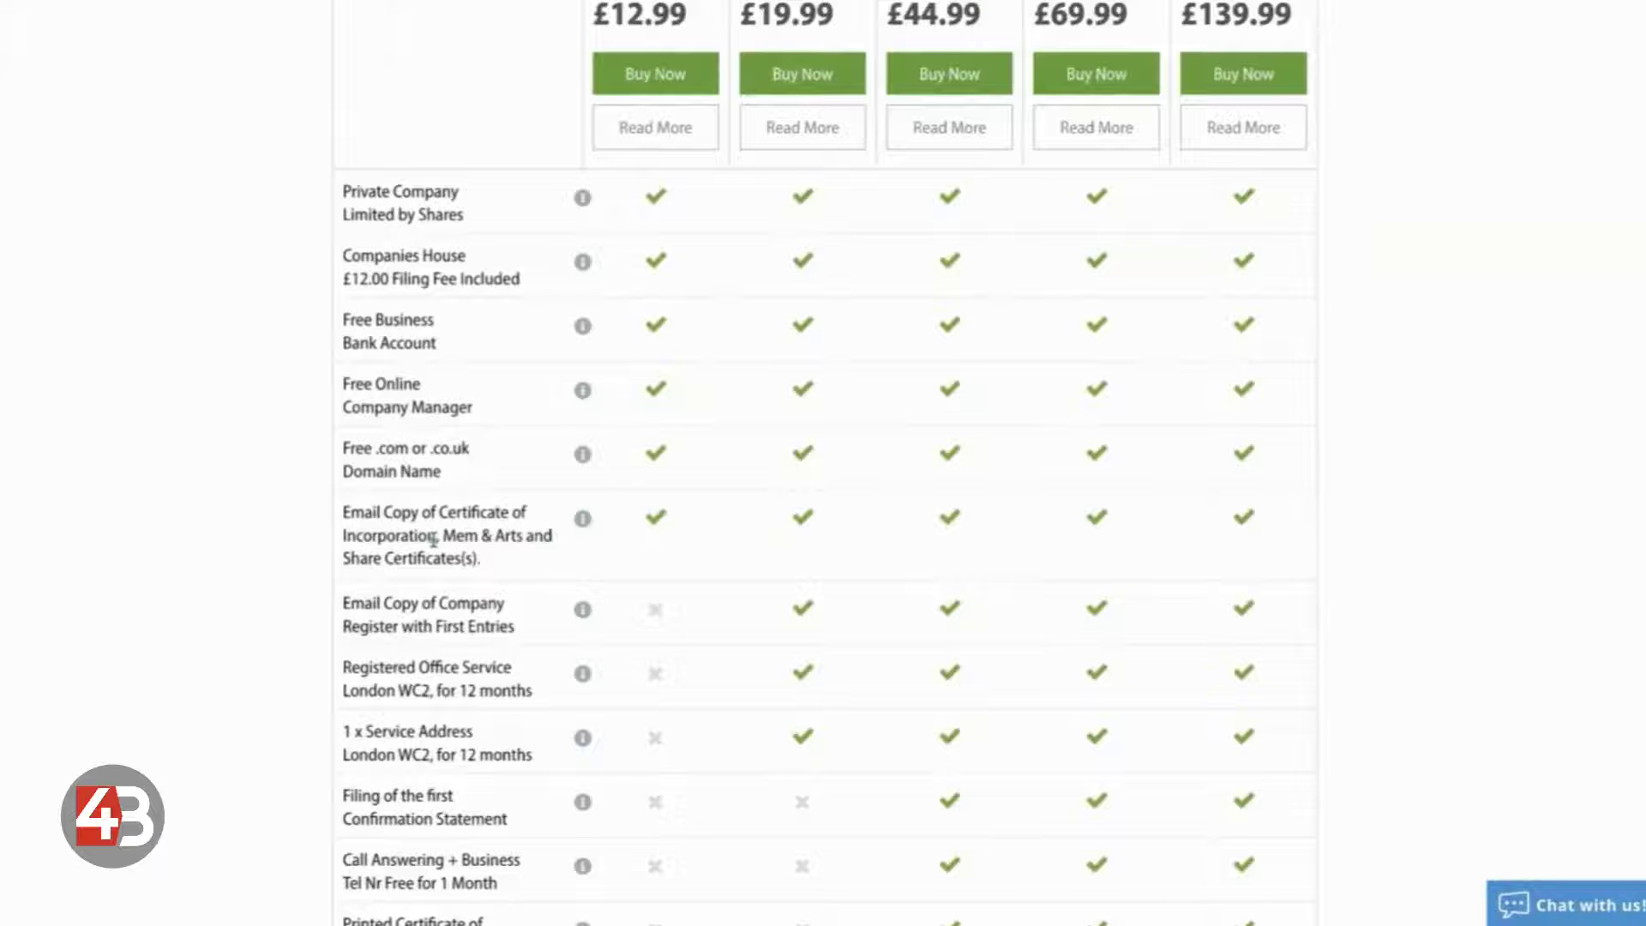
{"action": "scroll", "coordinate": [433, 539], "scroll_direction": "up", "scroll_amount": 1}
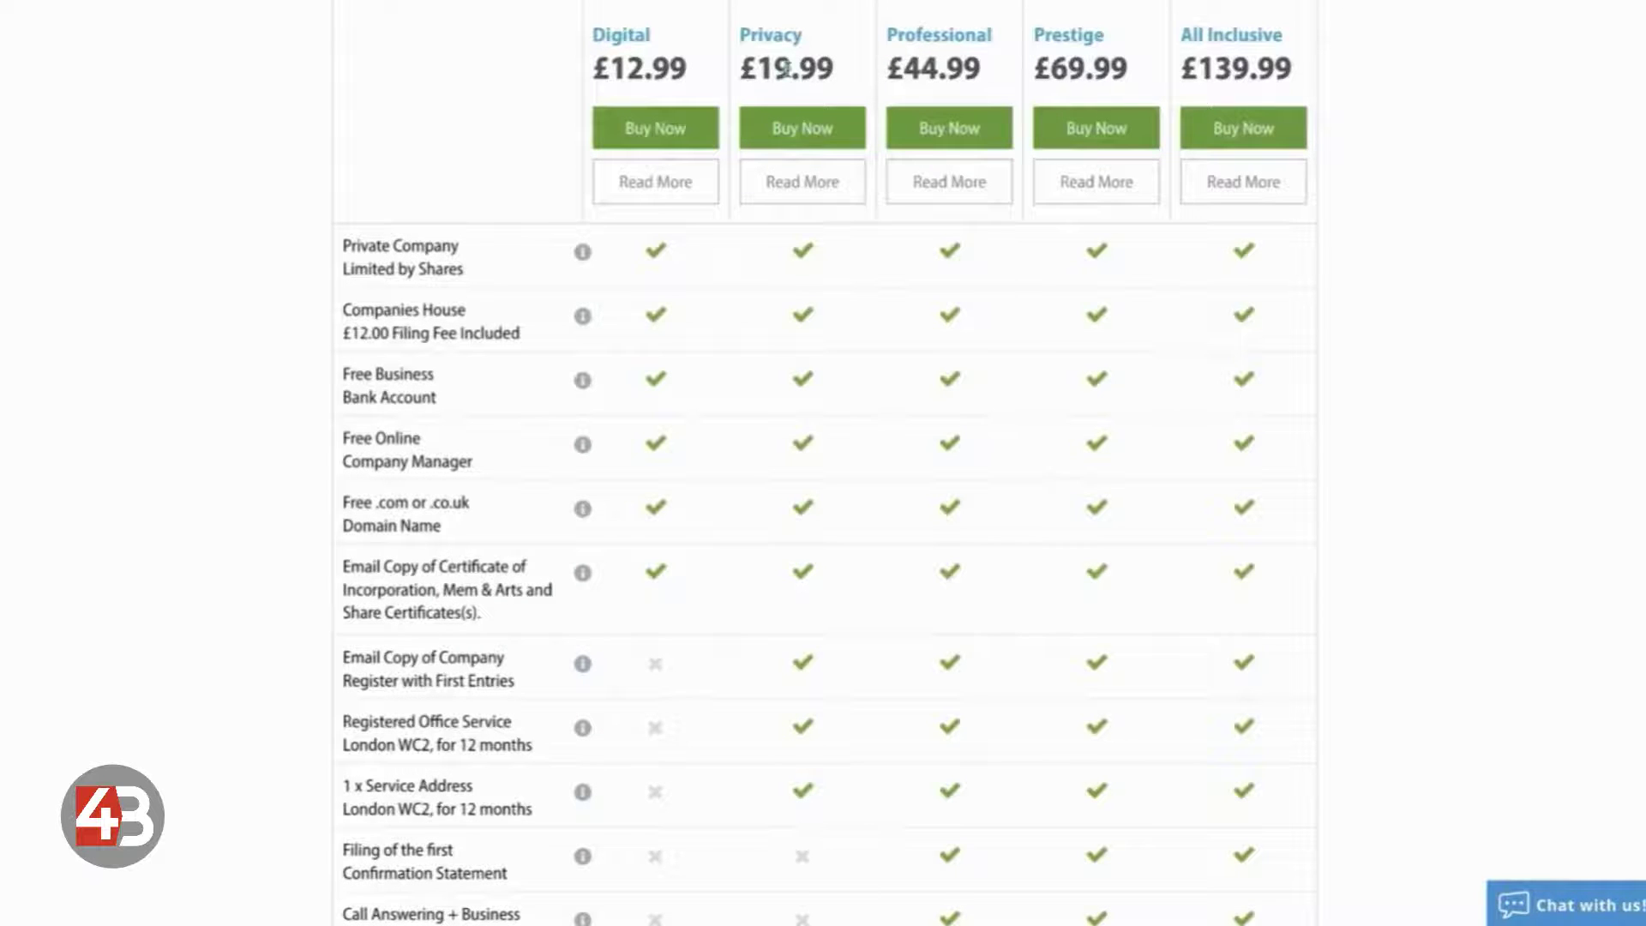
{"action": "scroll", "coordinate": [754, 419], "scroll_direction": "down", "scroll_amount": 3}
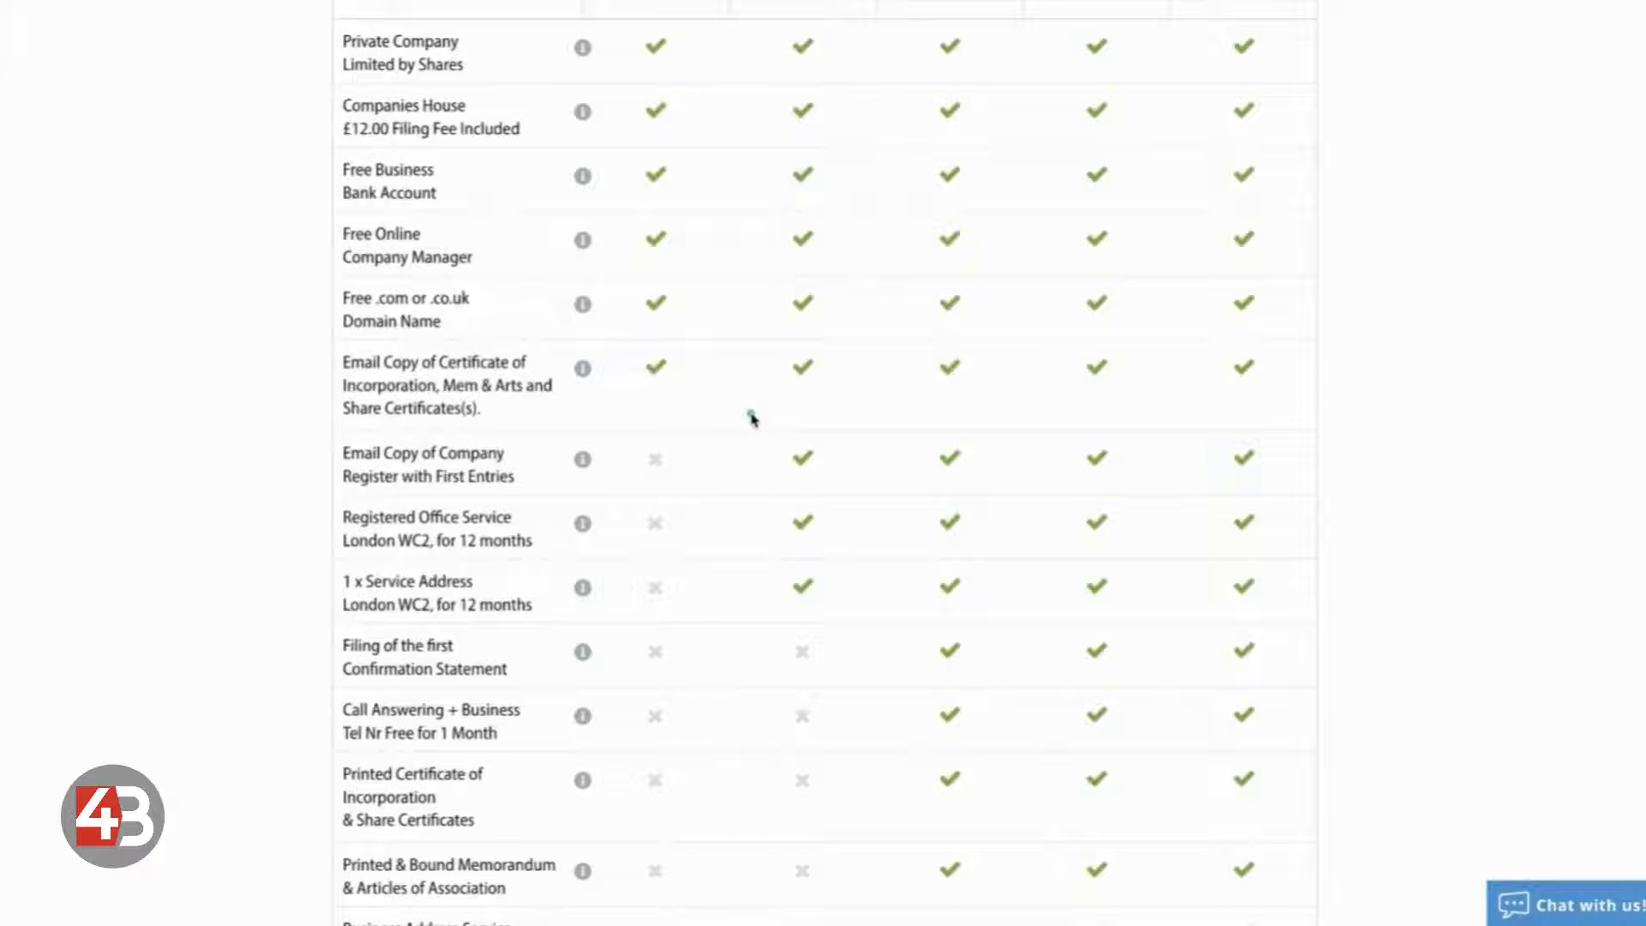
{"action": "scroll", "coordinate": [752, 419], "scroll_direction": "down", "scroll_amount": 2}
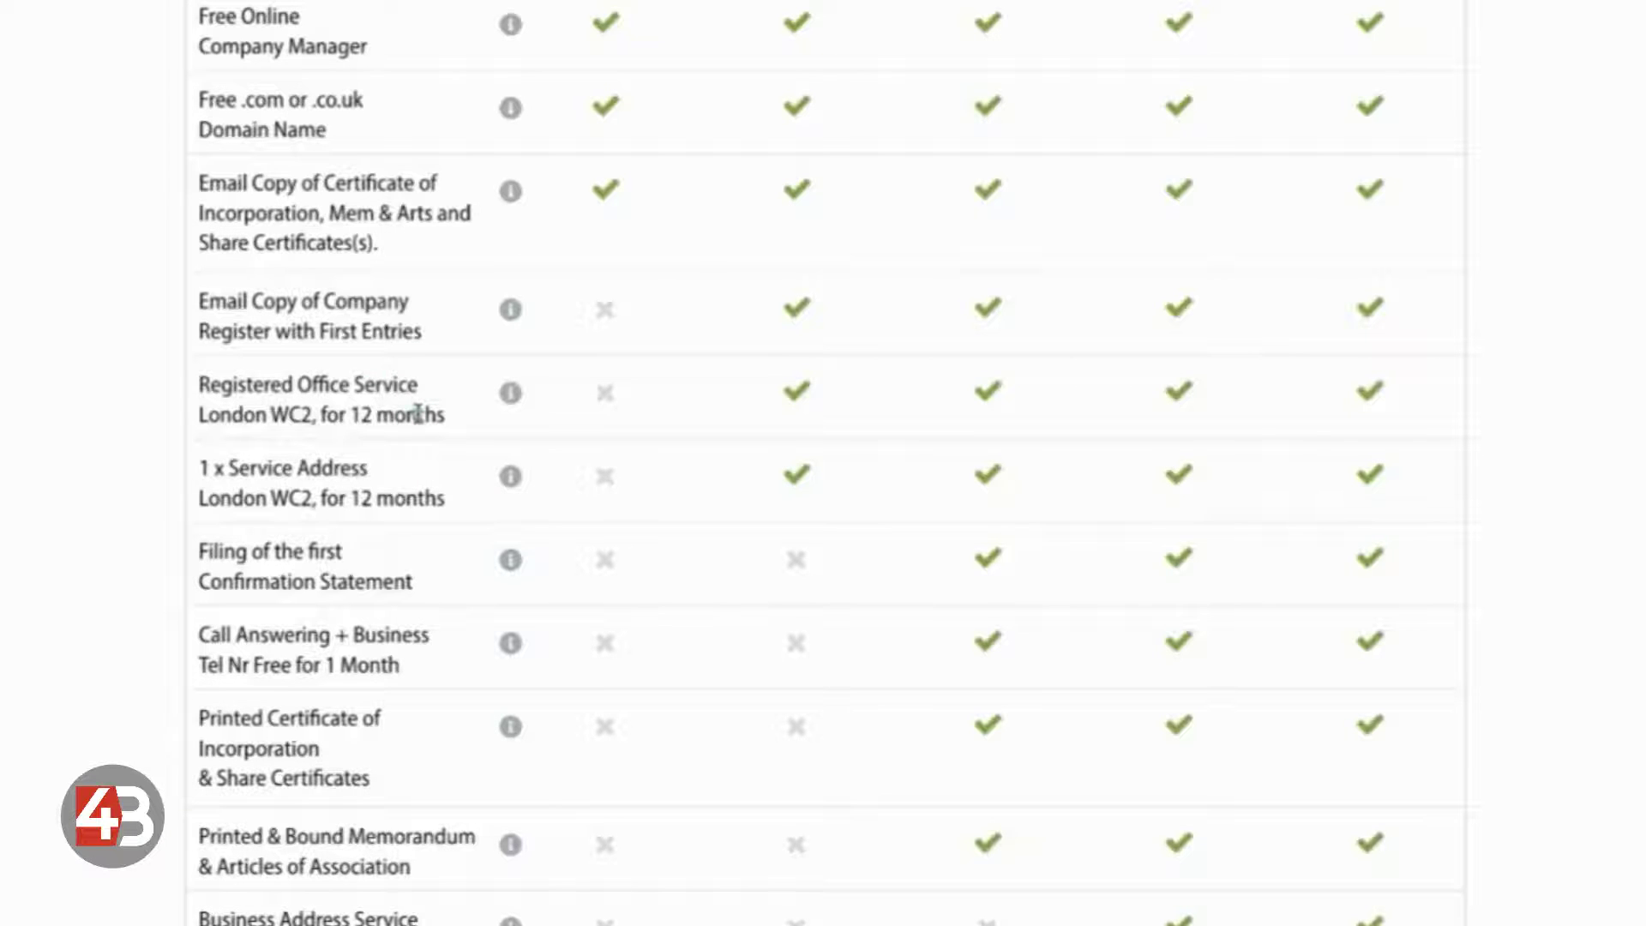
{"action": "mouse_move", "coordinate": [512, 403]}
{"action": "mouse_move", "coordinate": [515, 483]}
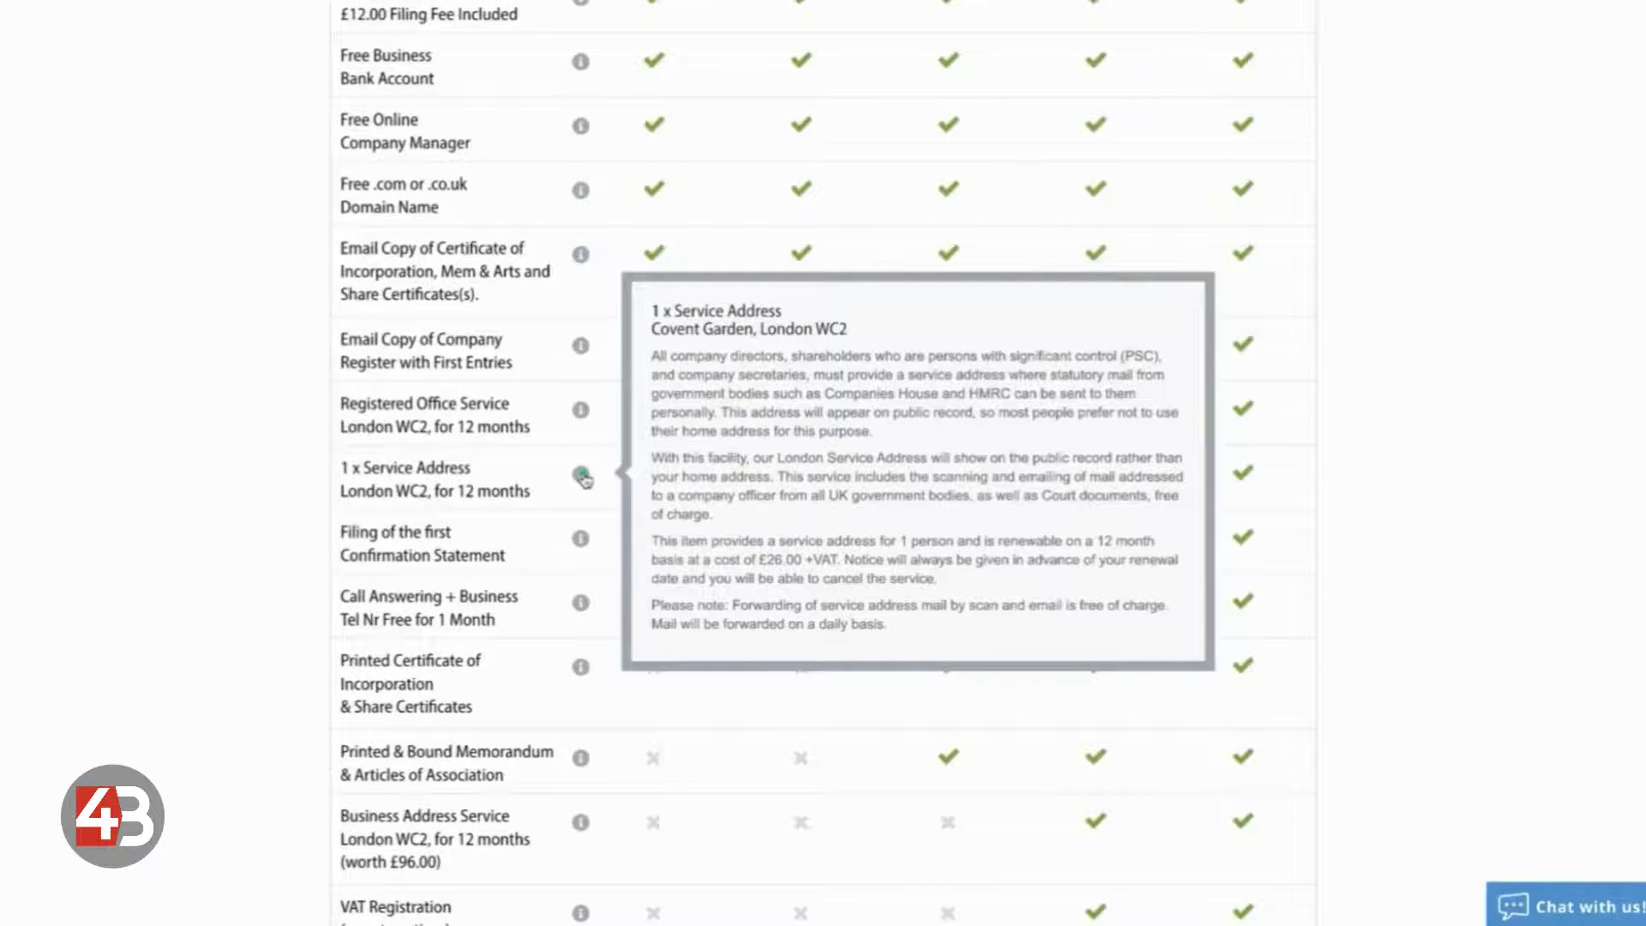
Compare the features of the Professional, Prestige and All Inclusive packages, including VAT and PAYE registration and 12-month cancellation protection.
{"action": "scroll", "coordinate": [772, 398], "scroll_direction": "up", "scroll_amount": 5}
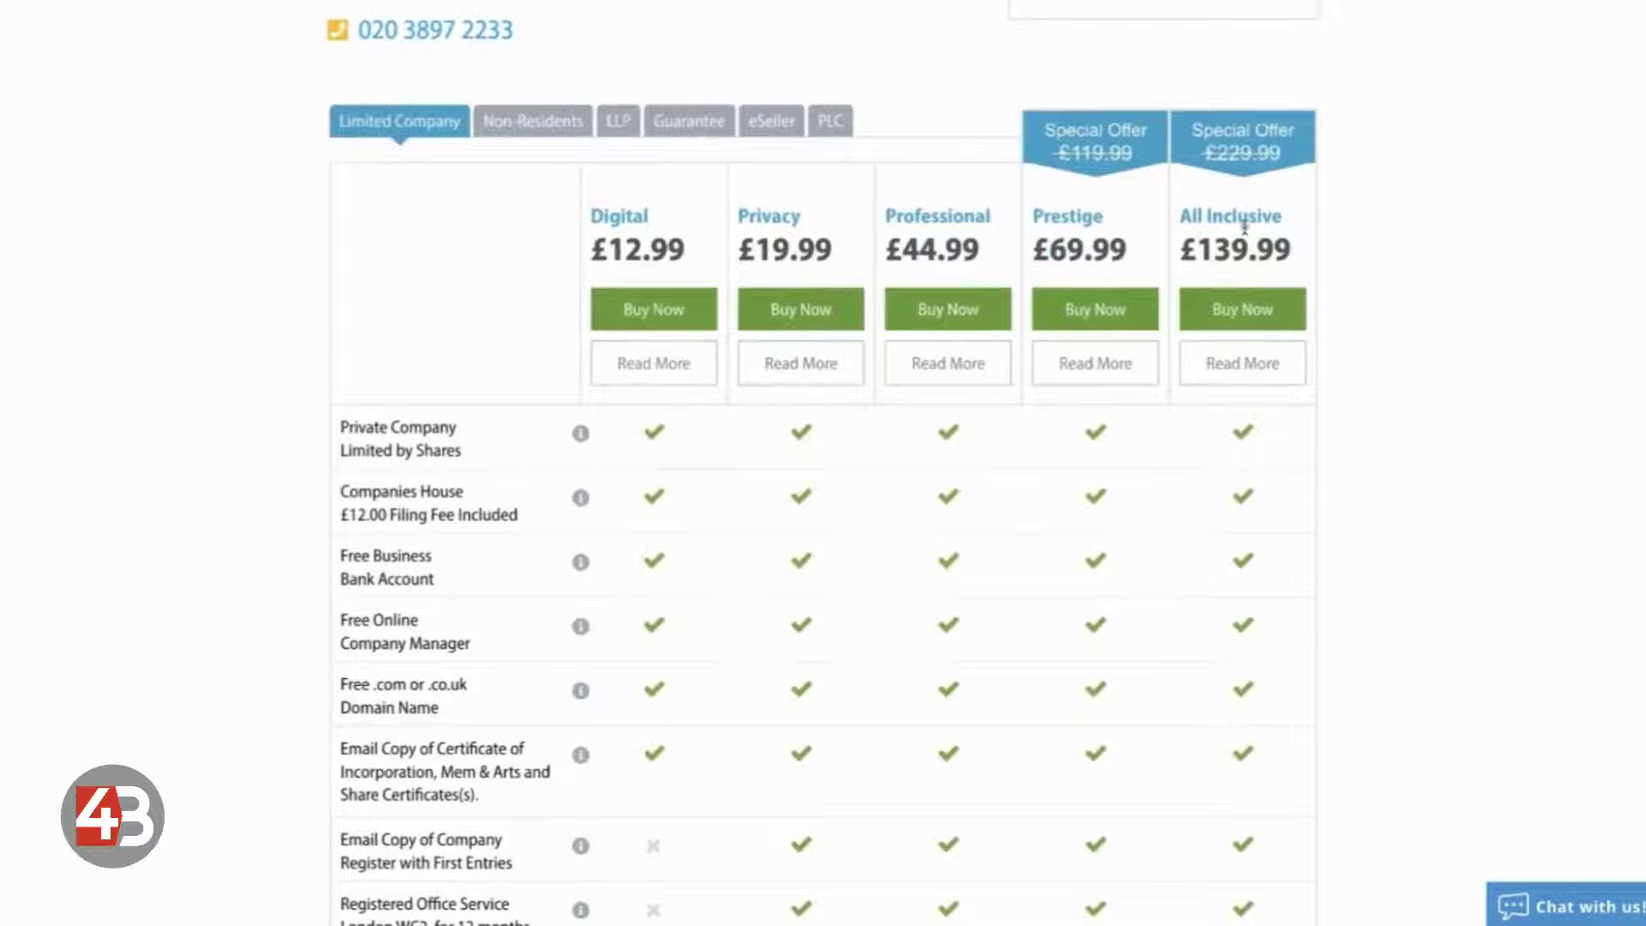
{"action": "scroll", "coordinate": [1241, 230], "scroll_direction": "down", "scroll_amount": 2}
{"action": "scroll", "coordinate": [1240, 233], "scroll_direction": "up", "scroll_amount": 1}
{"action": "scroll", "coordinate": [975, 585], "scroll_direction": "down", "scroll_amount": 4}
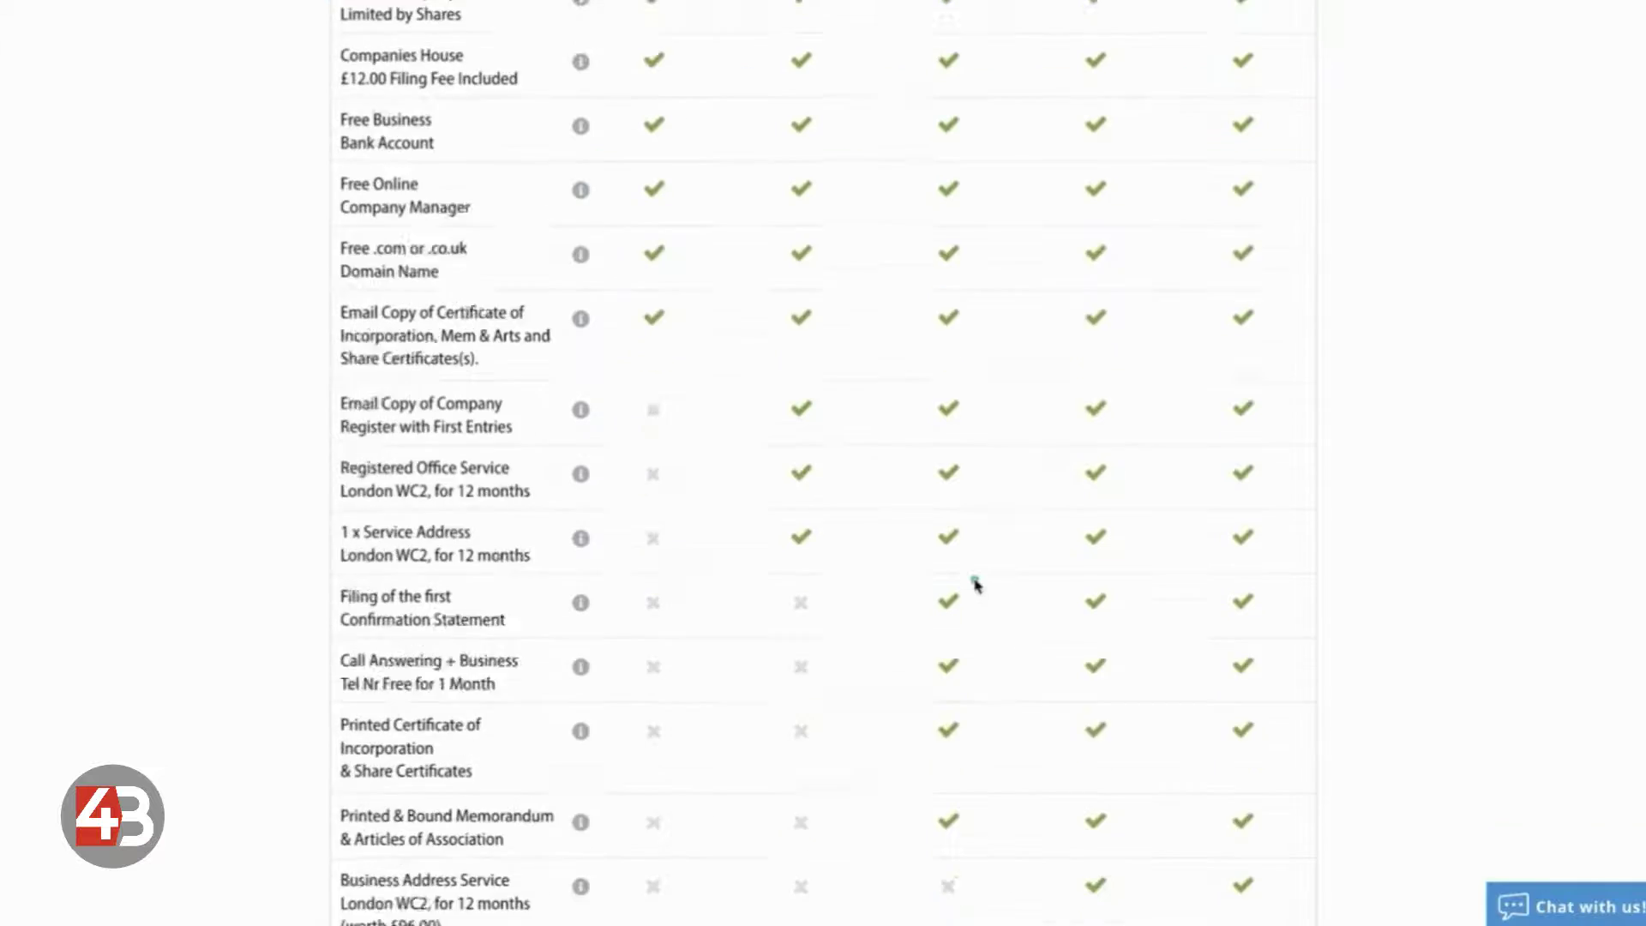
{"action": "scroll", "coordinate": [976, 585], "scroll_direction": "down", "scroll_amount": 1}
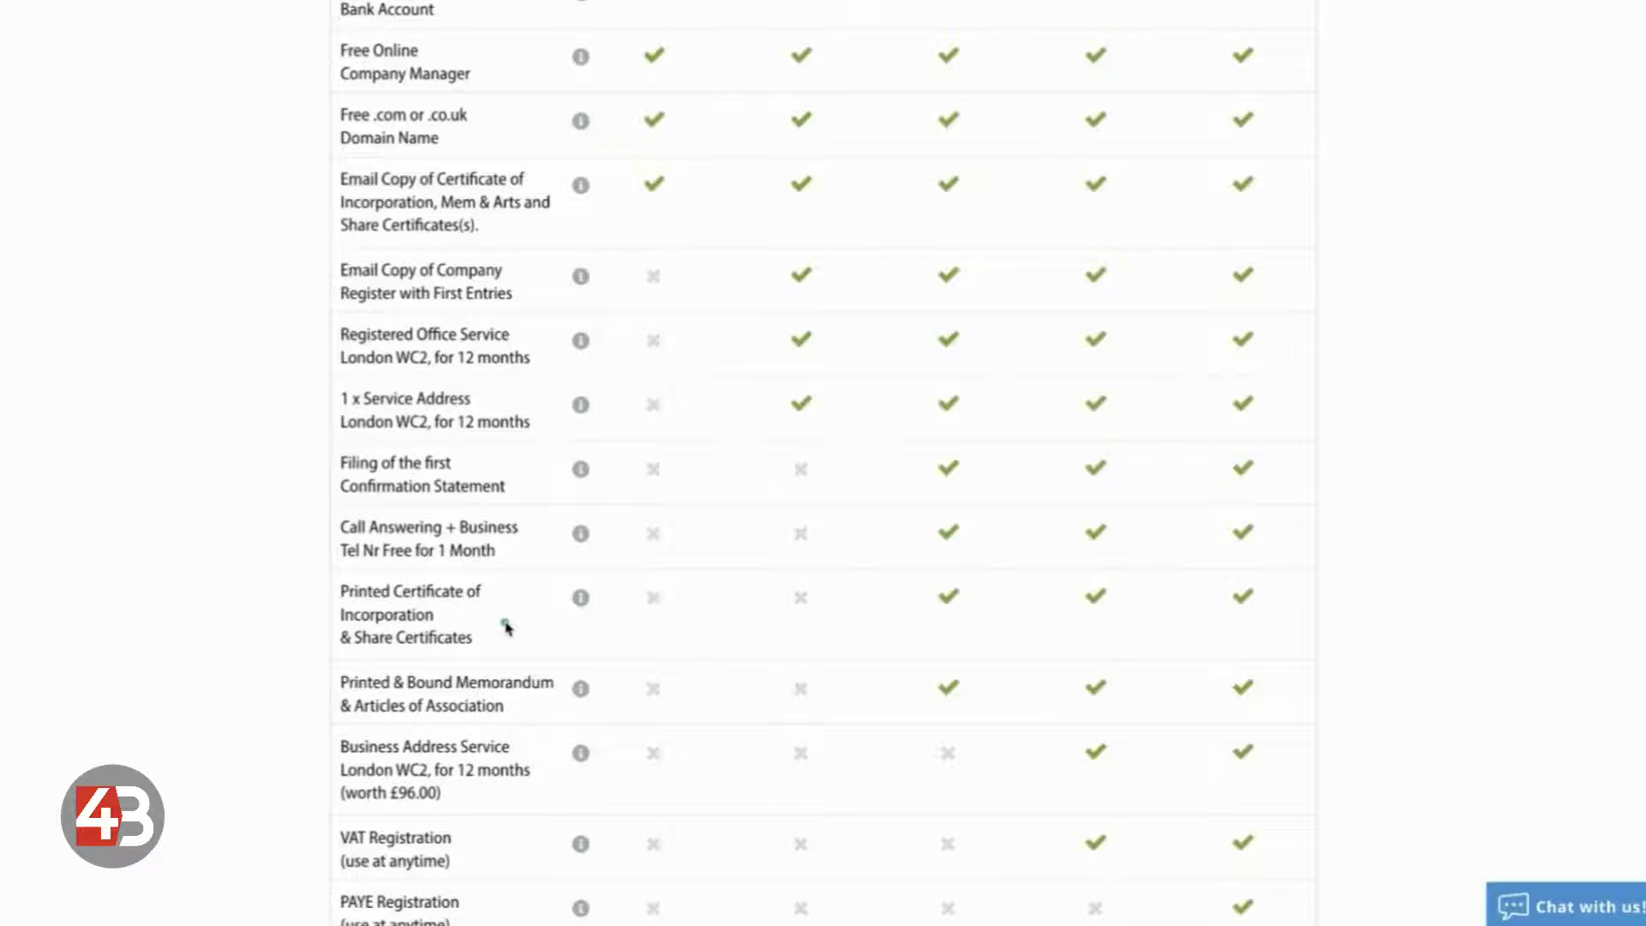
{"action": "scroll", "coordinate": [506, 627], "scroll_direction": "up", "scroll_amount": 5}
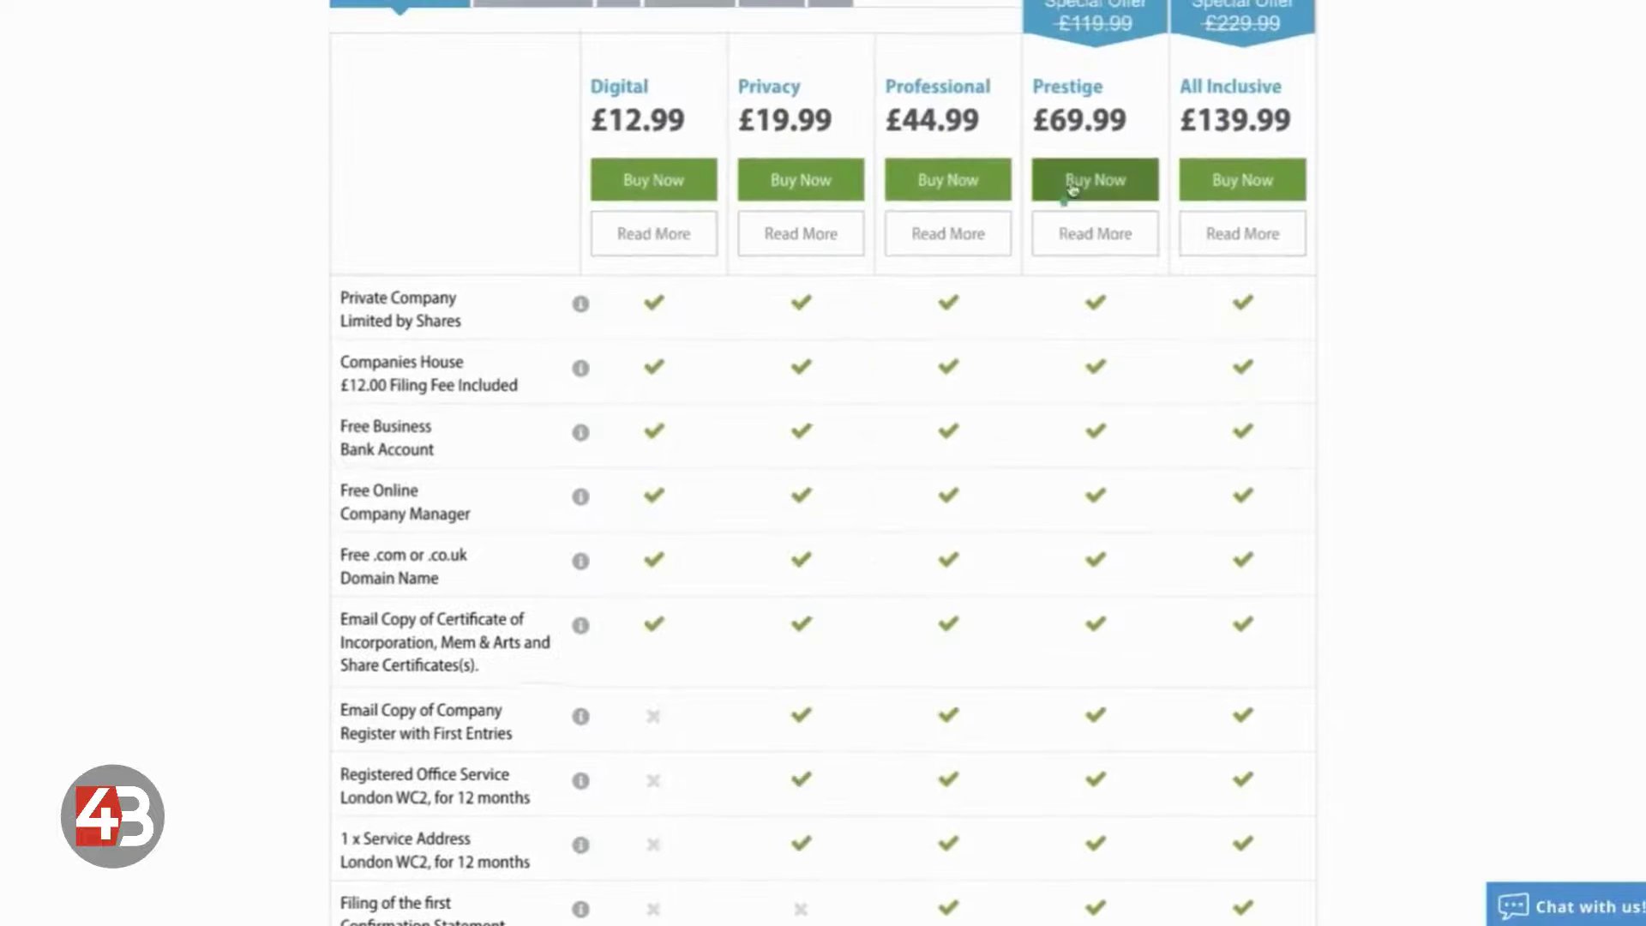
{"action": "scroll", "coordinate": [1075, 495], "scroll_direction": "down", "scroll_amount": 9}
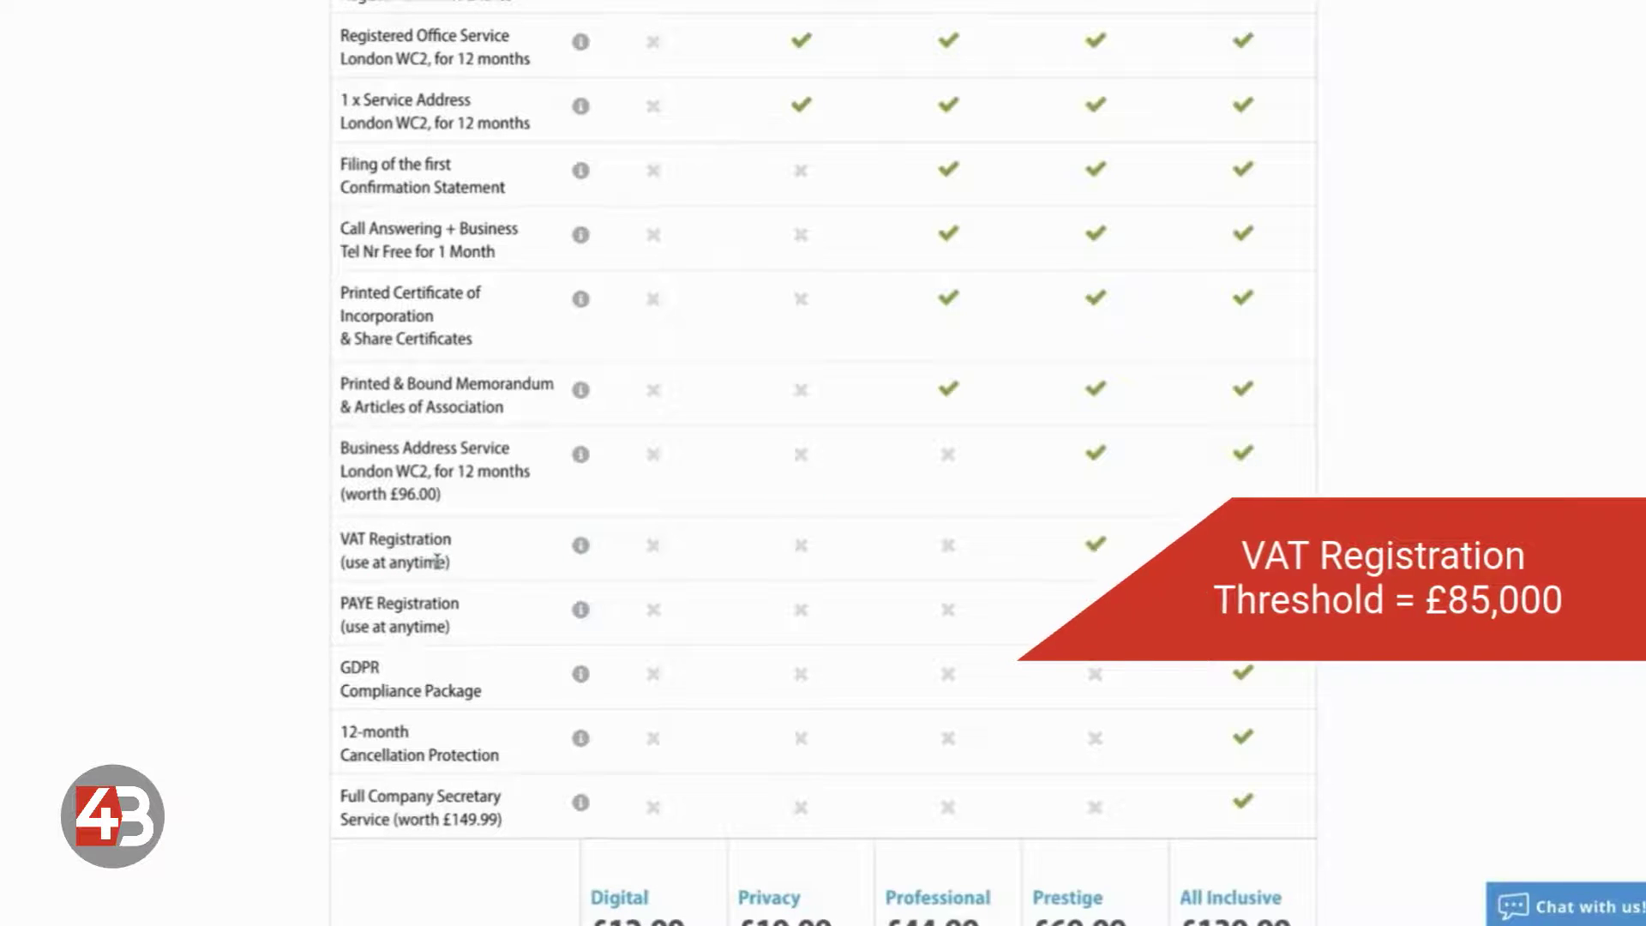
{"action": "scroll", "coordinate": [1225, 77], "scroll_direction": "up", "scroll_amount": 8}
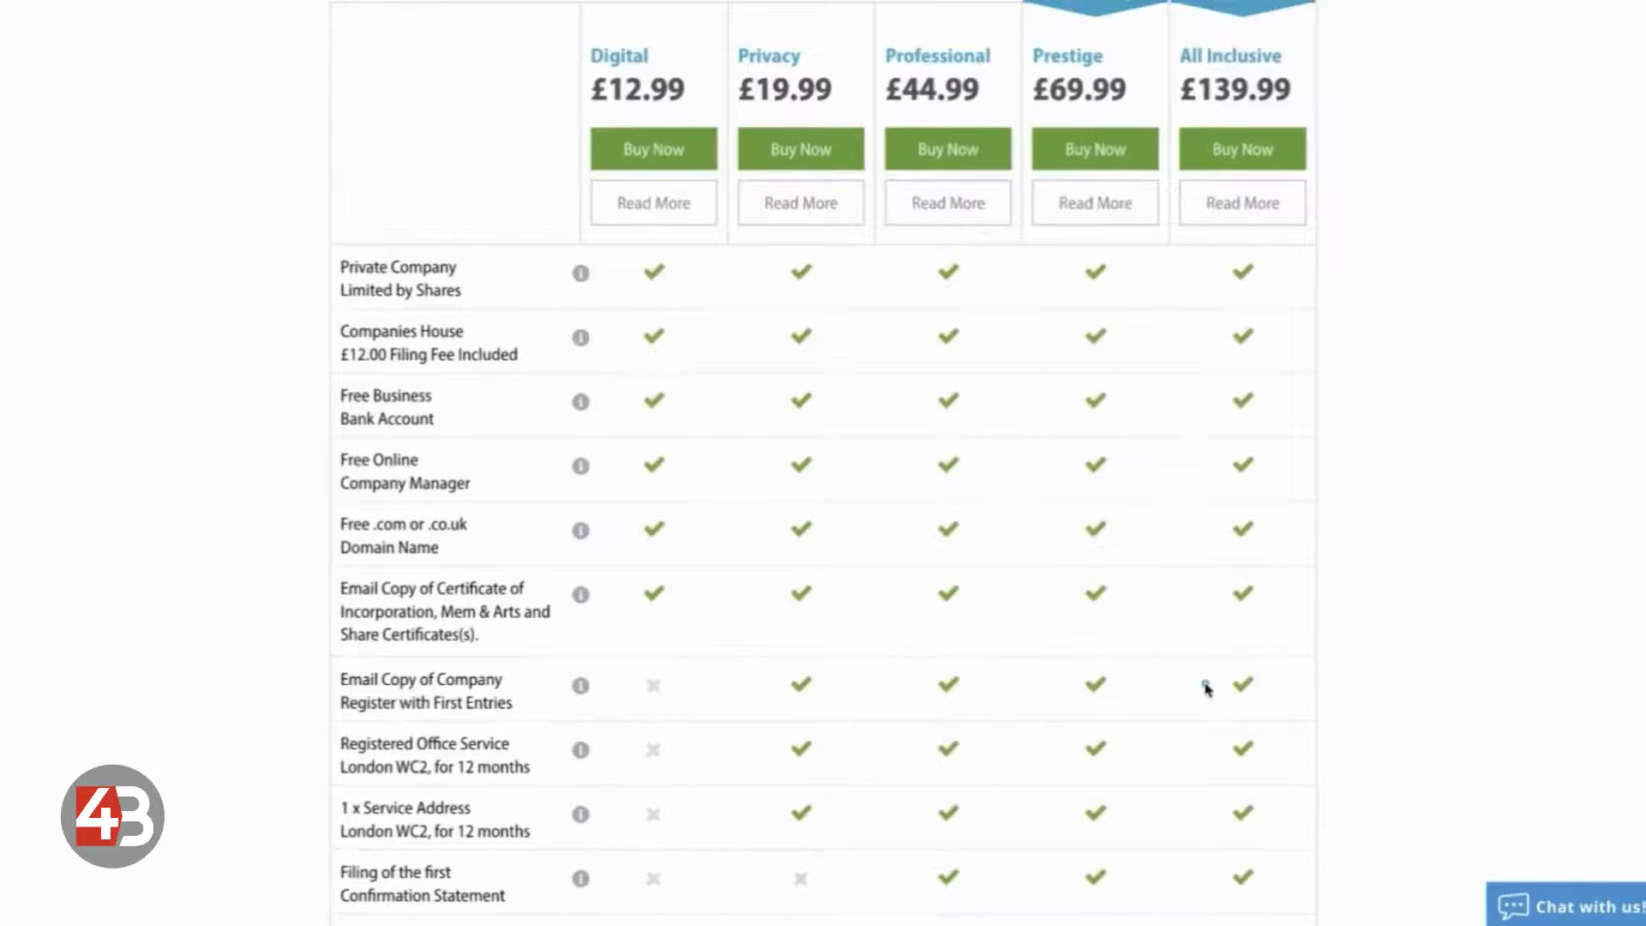
{"action": "scroll", "coordinate": [1205, 684], "scroll_direction": "down", "scroll_amount": 10}
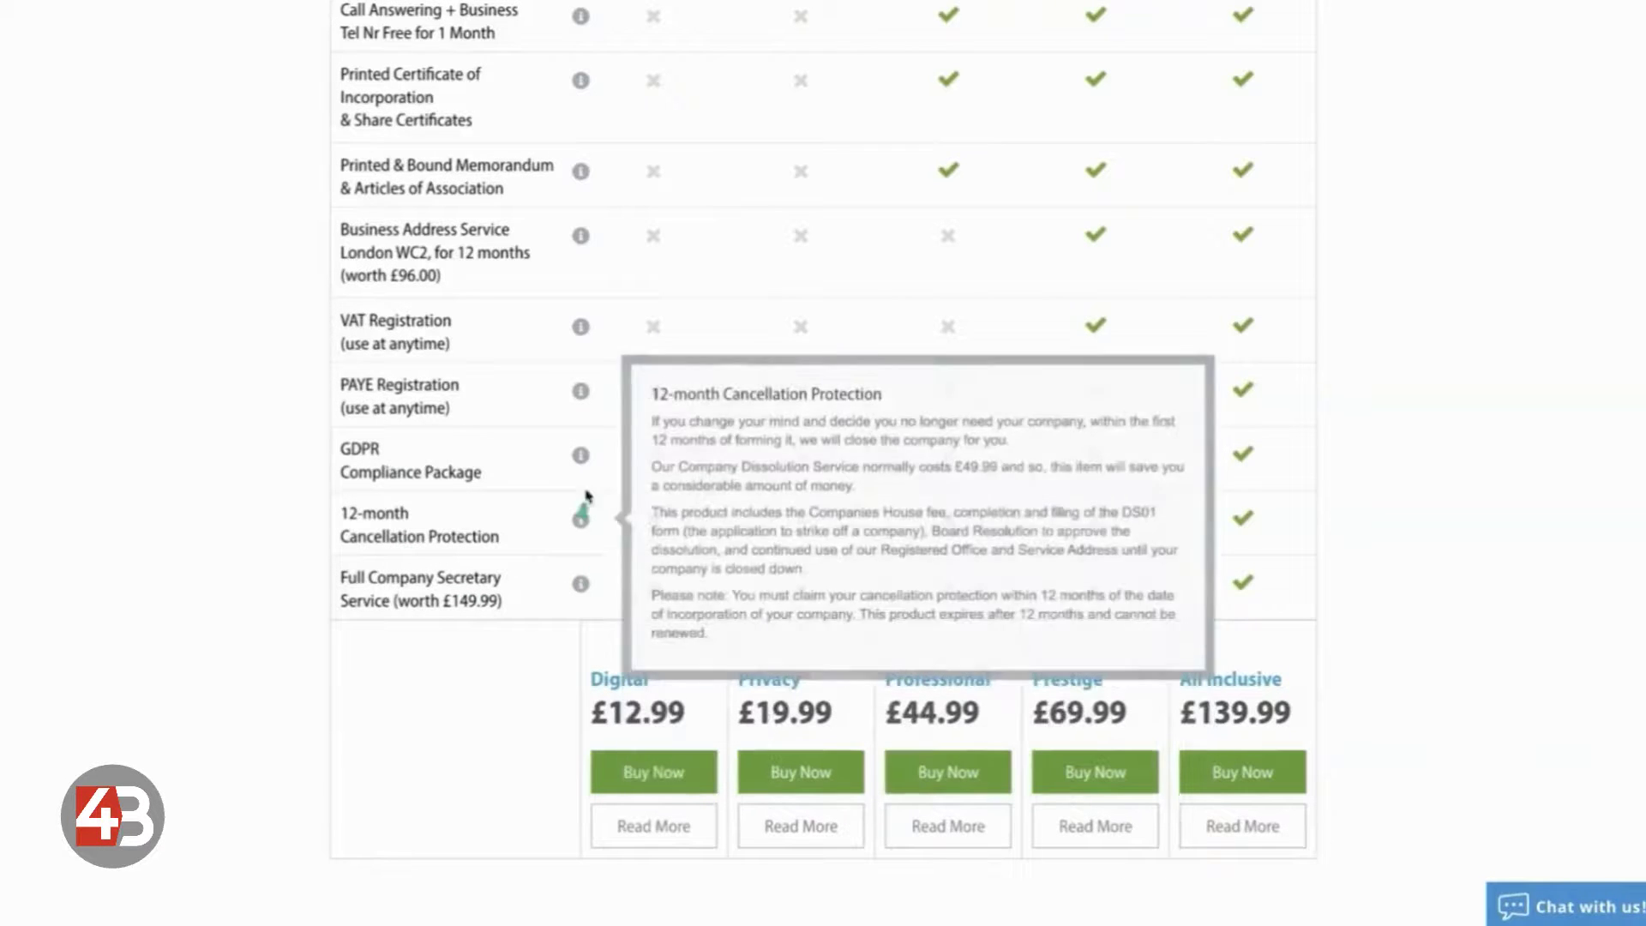
{"action": "mouse_move", "coordinate": [583, 381]}
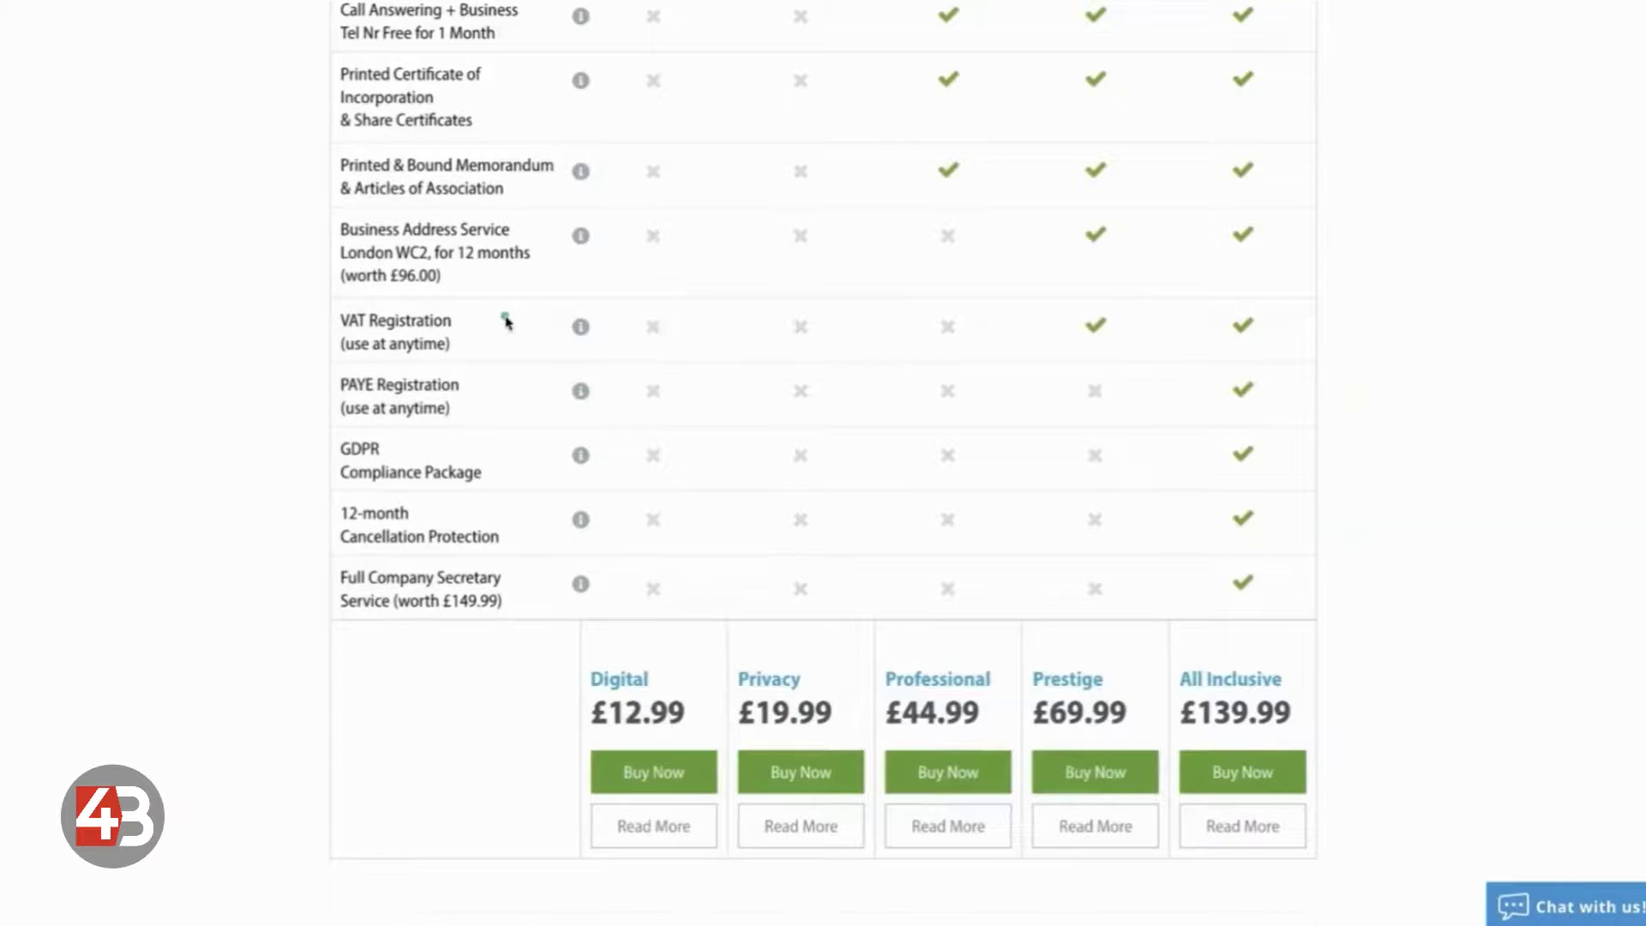
Choose the £19.99 Privacy package for the limited company.
{"action": "scroll", "coordinate": [793, 275], "scroll_direction": "up", "scroll_amount": 10}
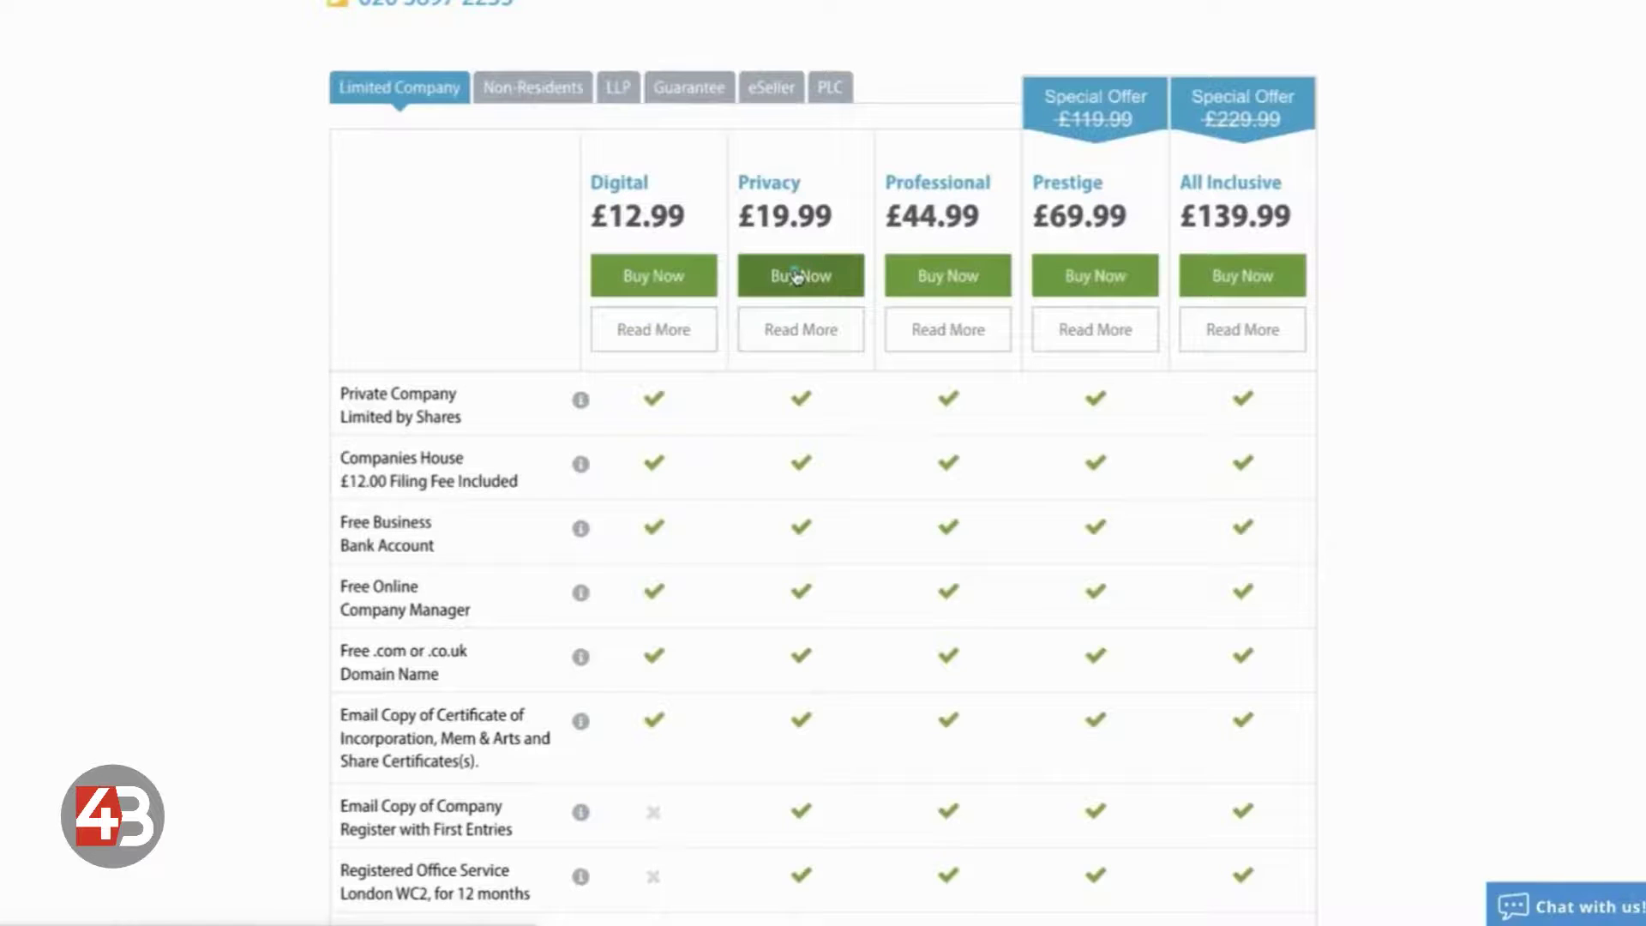
{"action": "left_click", "coordinate": [796, 277]}
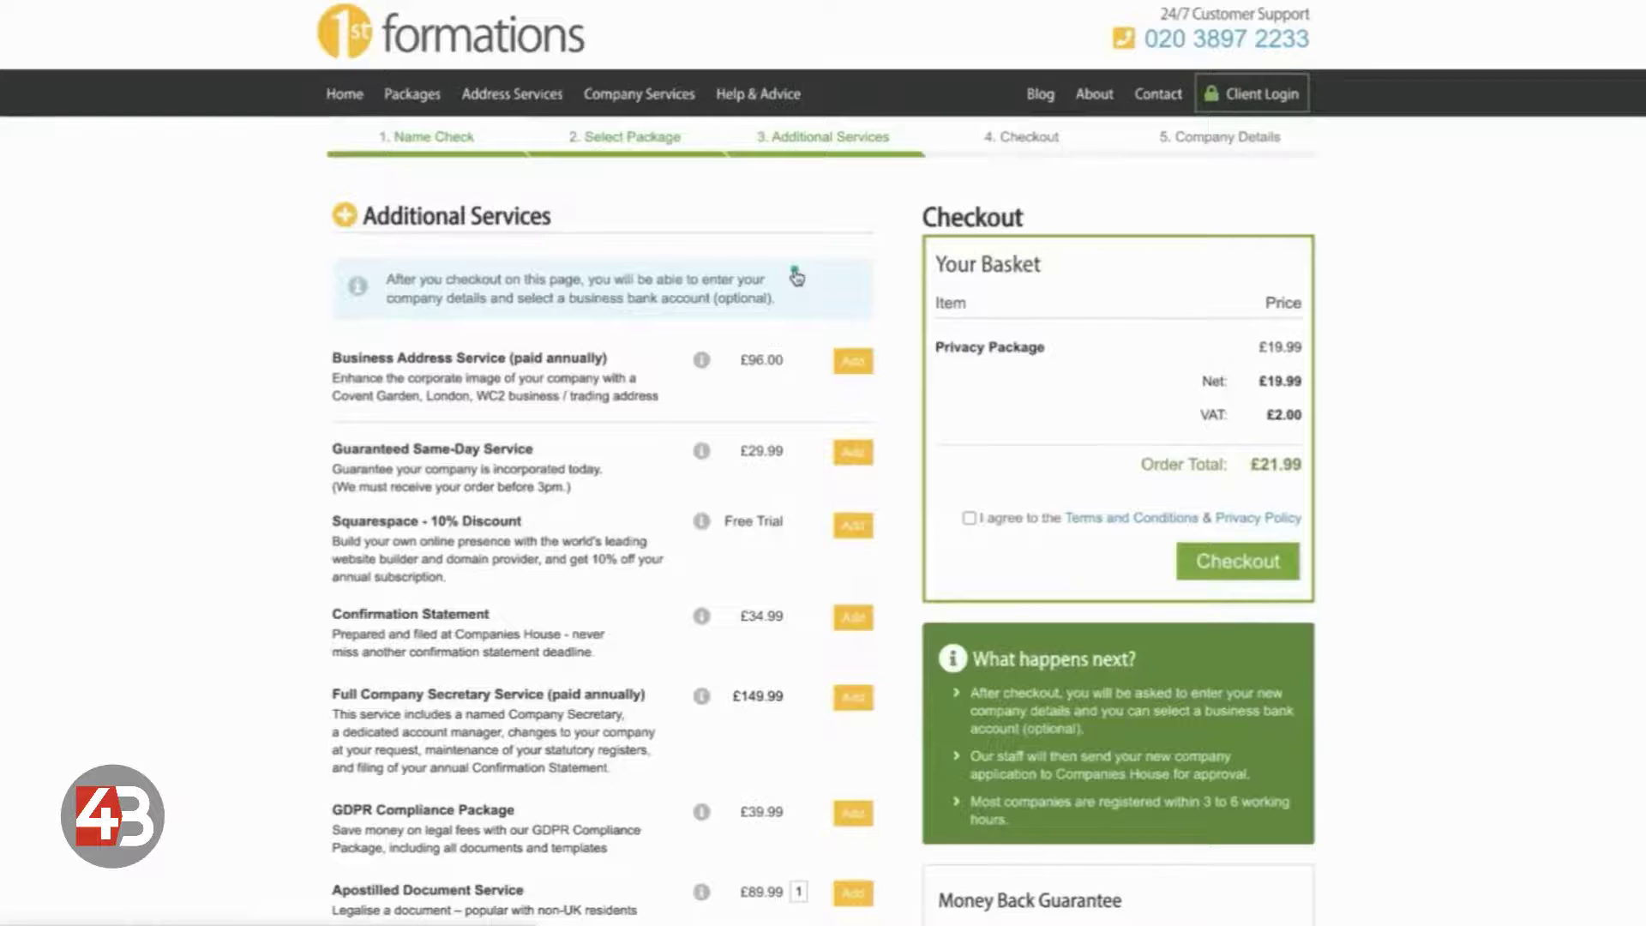
Remove the Pre-Submission Review from the basket and agree to the Terms and Conditions and Privacy Policy.
{"action": "scroll", "coordinate": [624, 403], "scroll_direction": "down", "scroll_amount": 2}
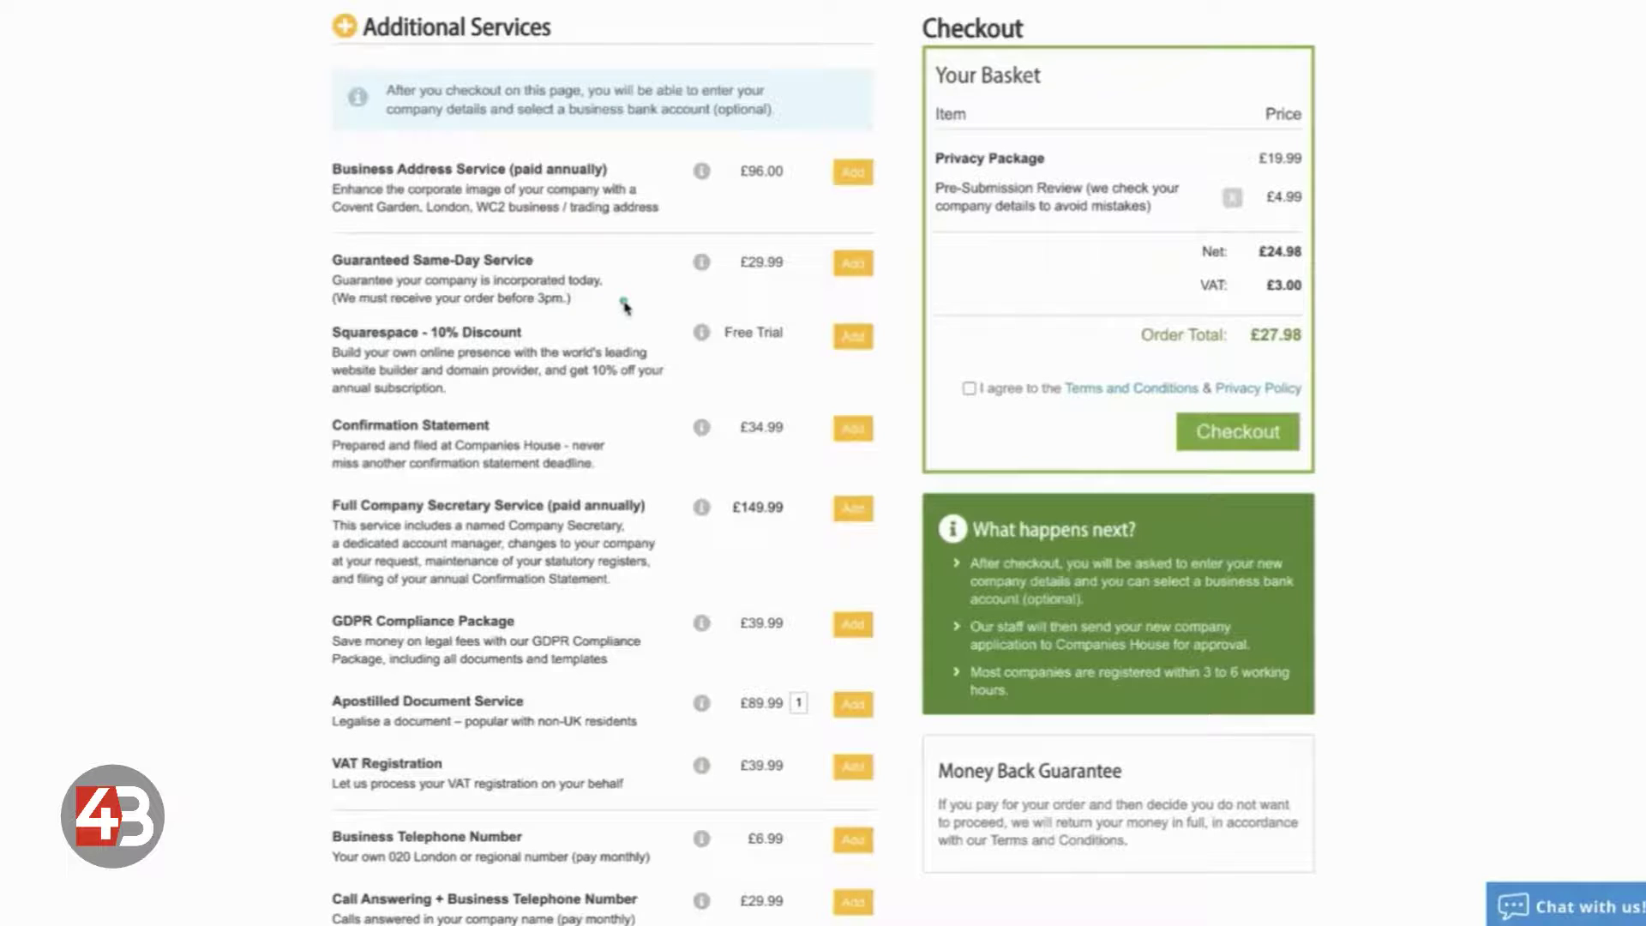
{"action": "scroll", "coordinate": [1196, 361], "scroll_direction": "up", "scroll_amount": 3}
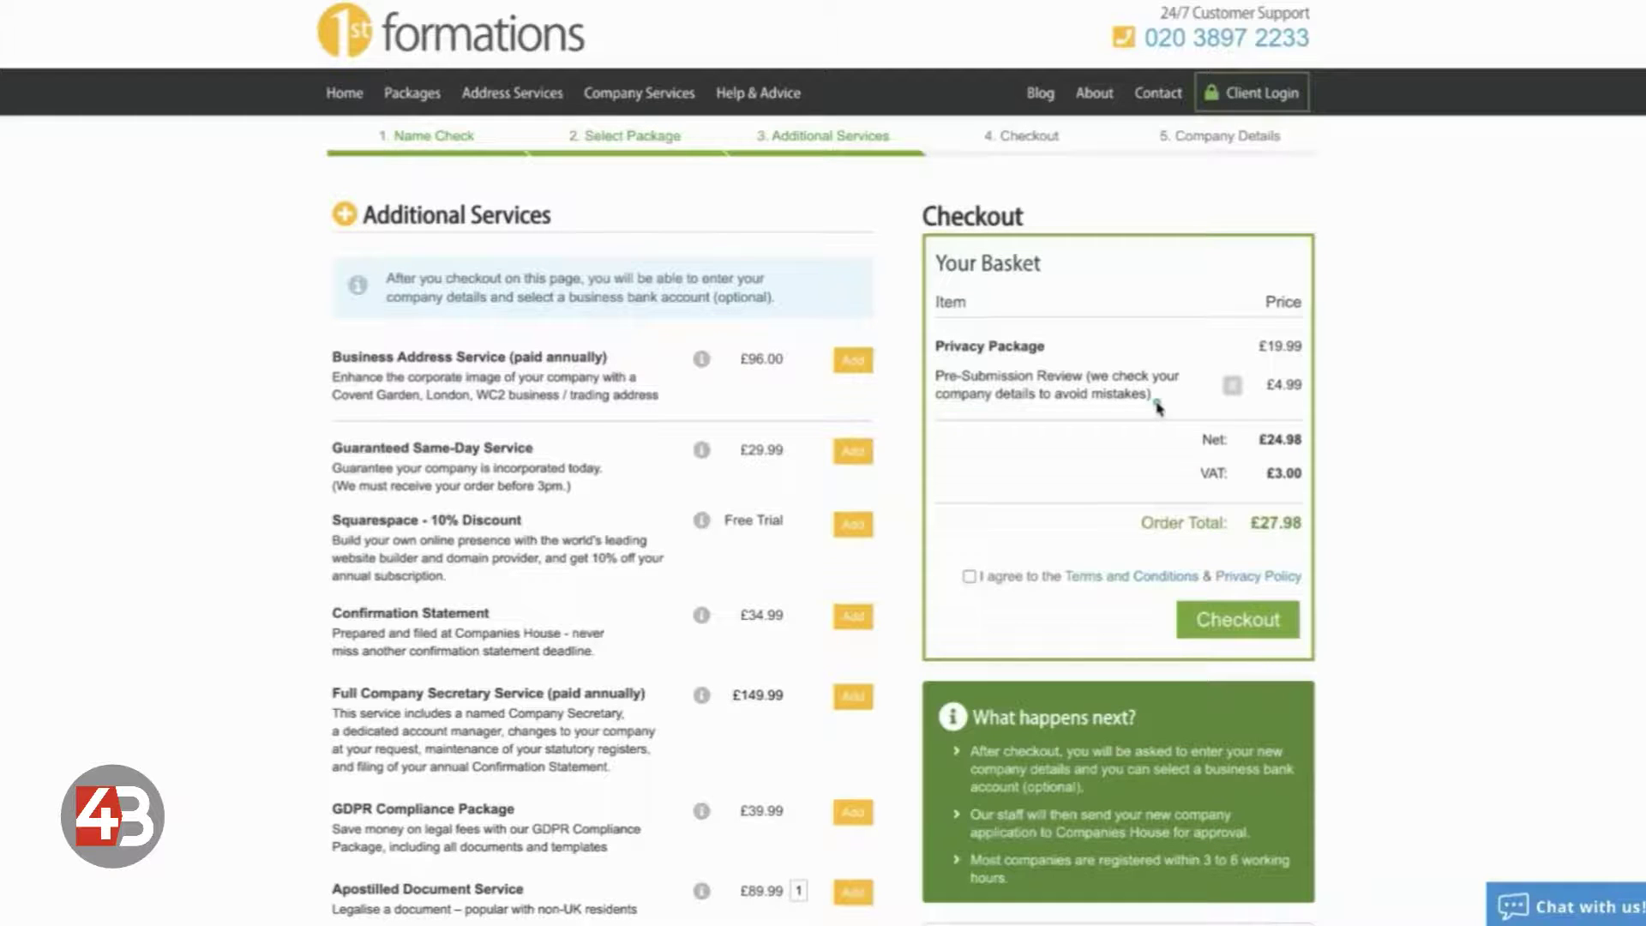
{"action": "left_click", "coordinate": [1234, 393]}
{"action": "left_click", "coordinate": [969, 518]}
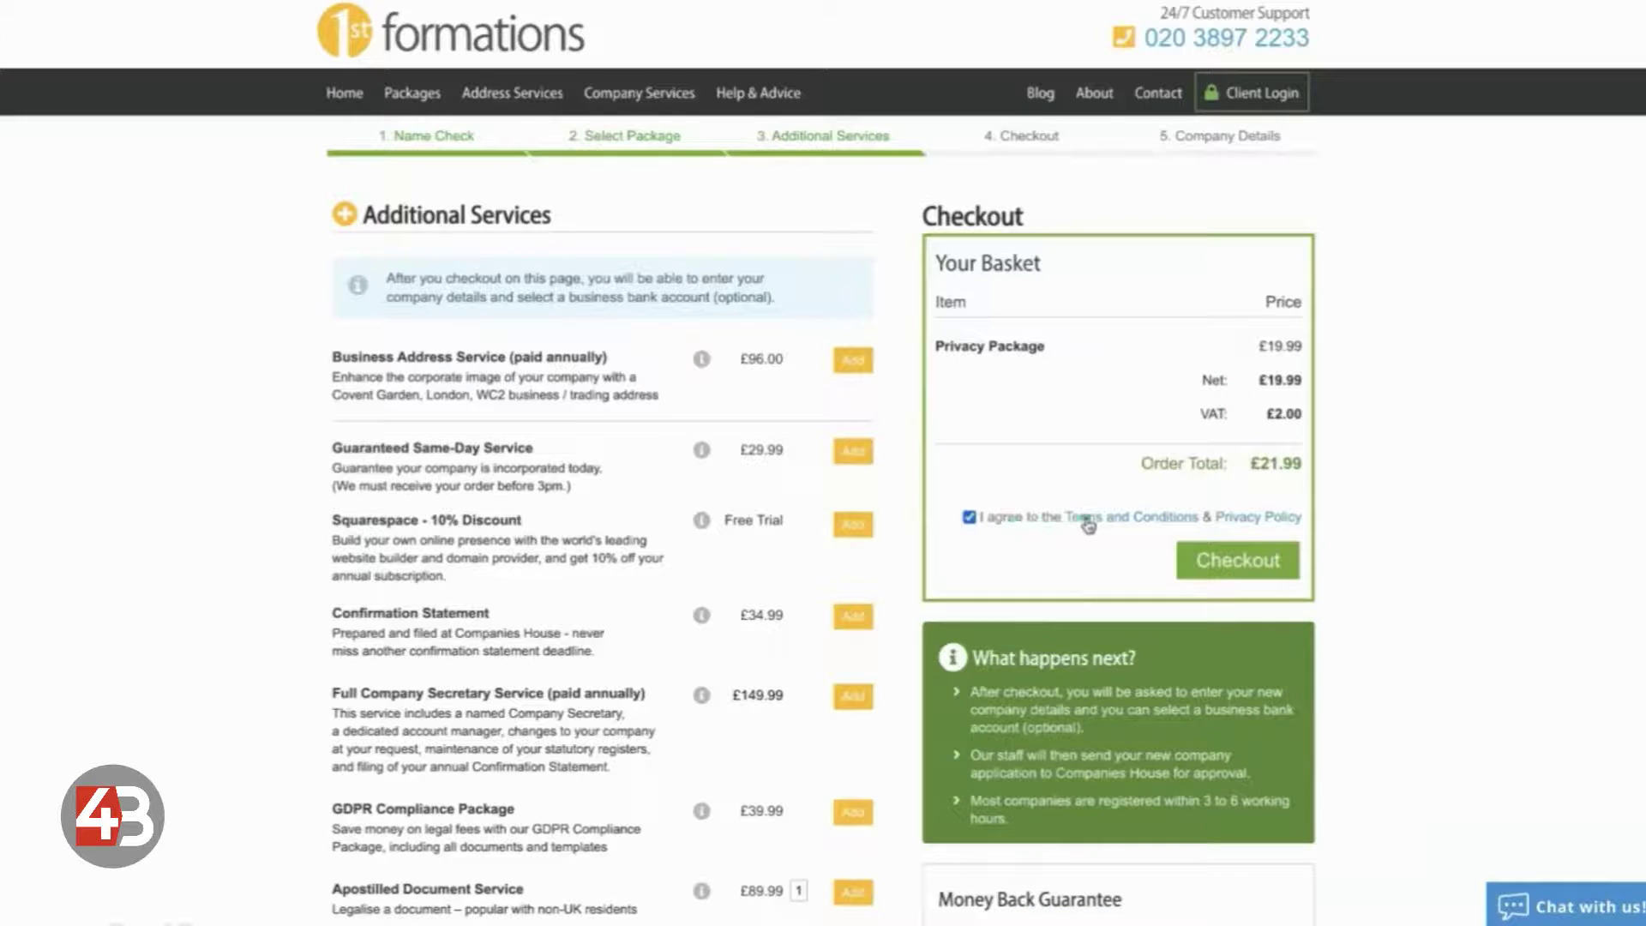
Review the additional services and money back guarantee, and proceed to checkout with only the Privacy Package.
{"action": "scroll", "coordinate": [1128, 557], "scroll_direction": "down", "scroll_amount": 2}
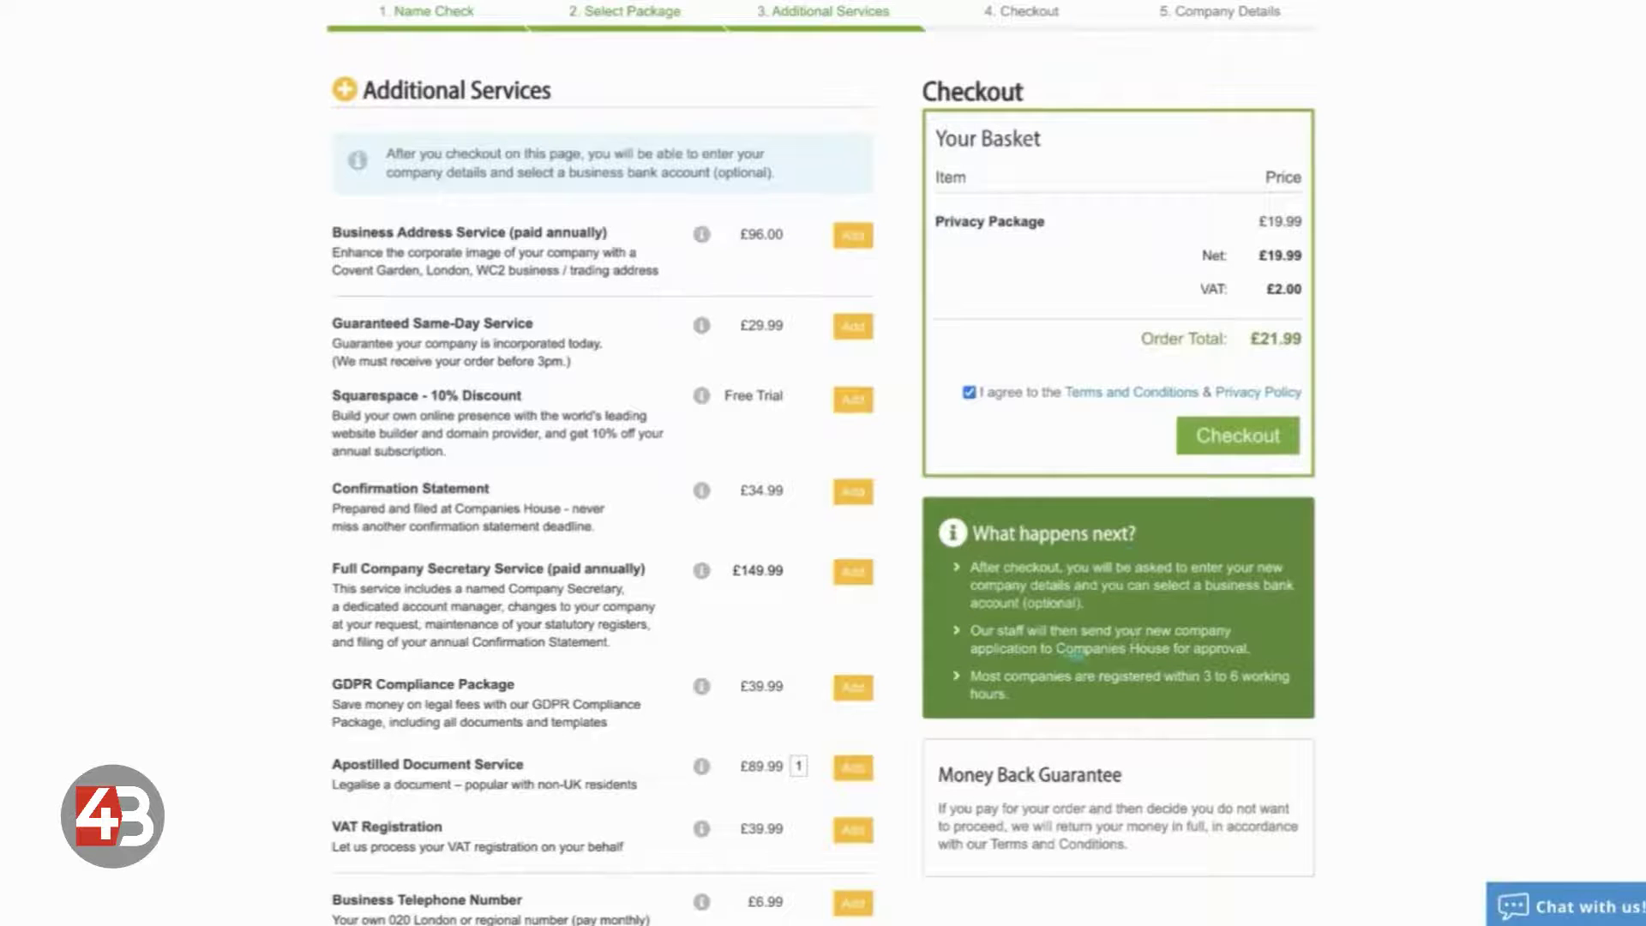
{"action": "scroll", "coordinate": [1106, 619], "scroll_direction": "down", "scroll_amount": 3}
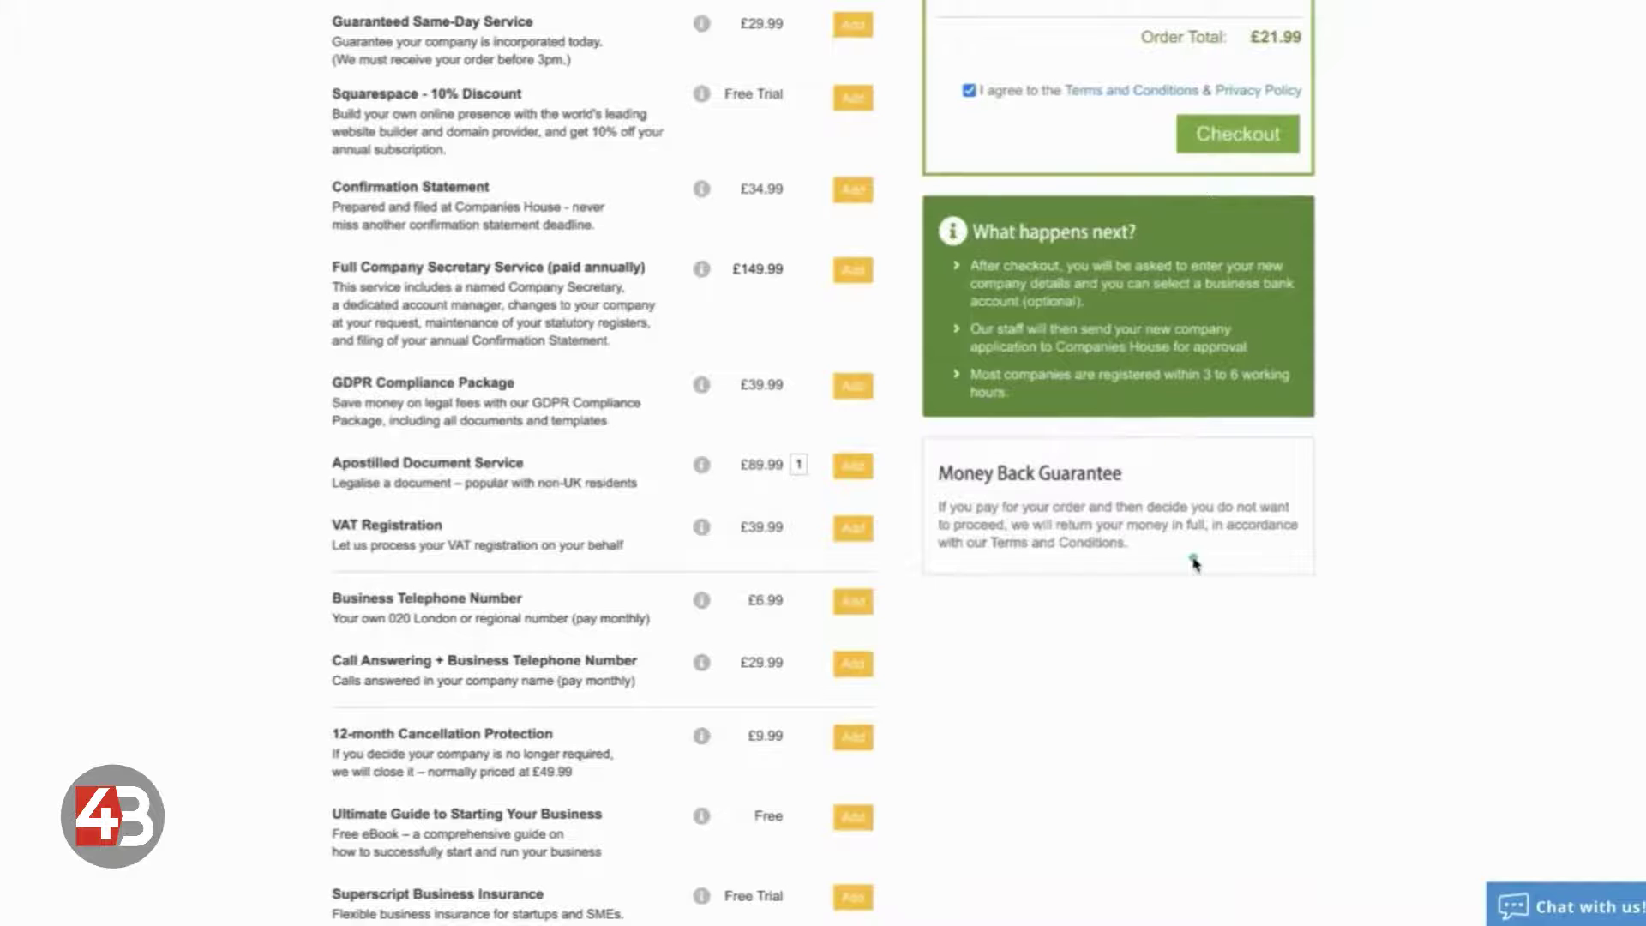
{"action": "scroll", "coordinate": [1194, 561], "scroll_direction": "up", "scroll_amount": 5}
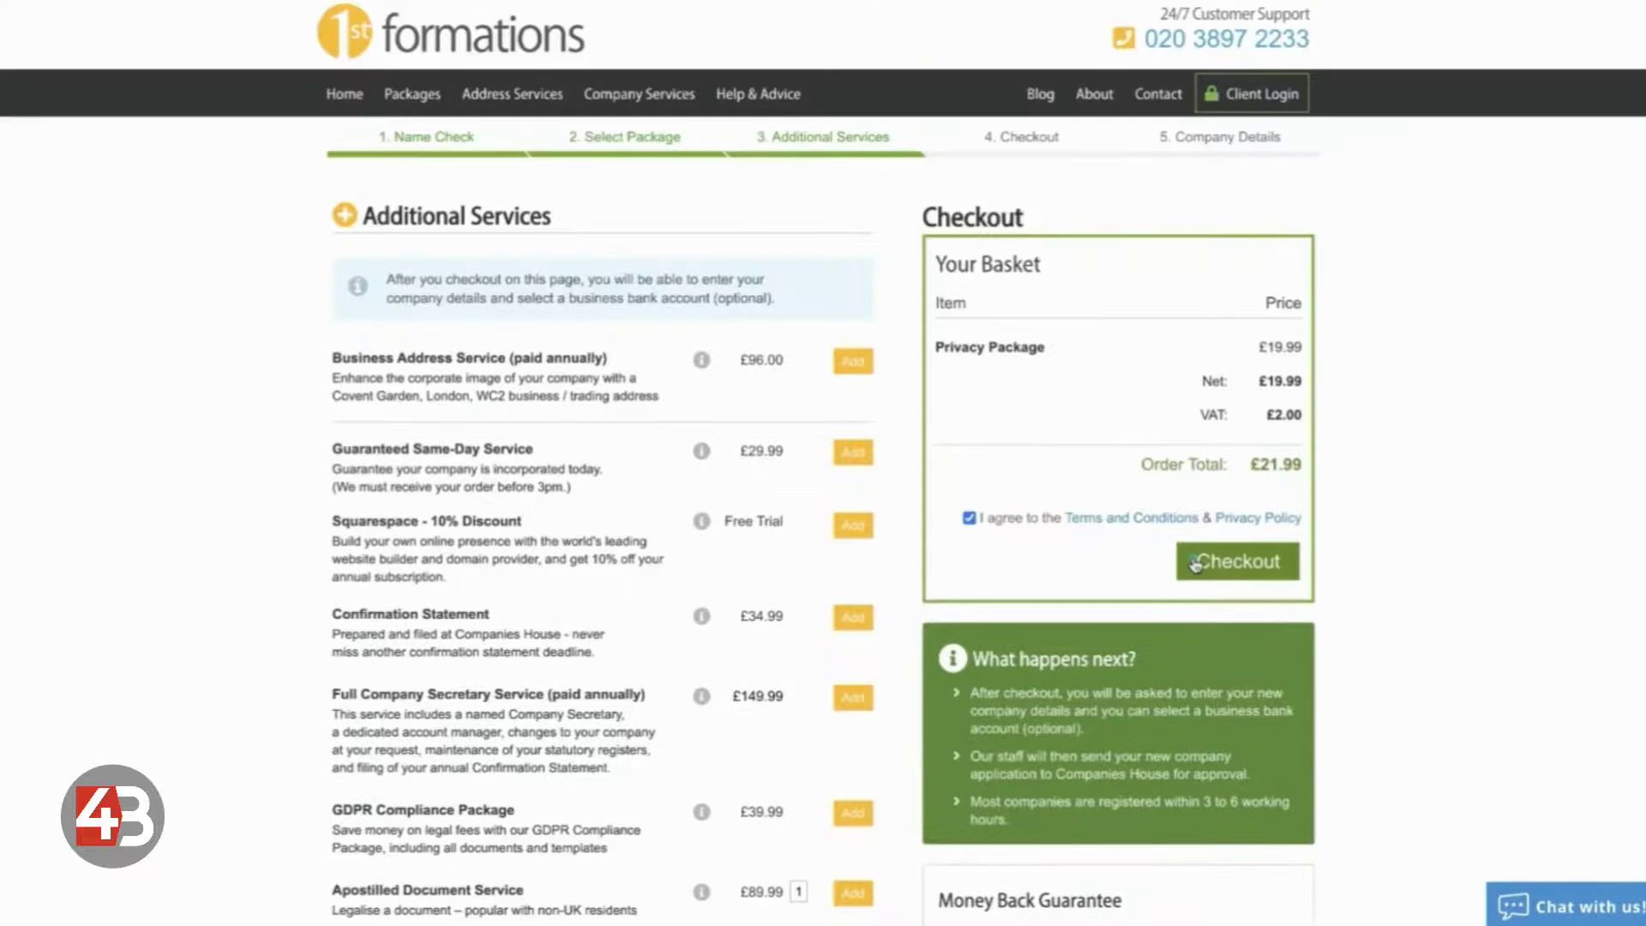
{"action": "left_click", "coordinate": [1194, 565]}
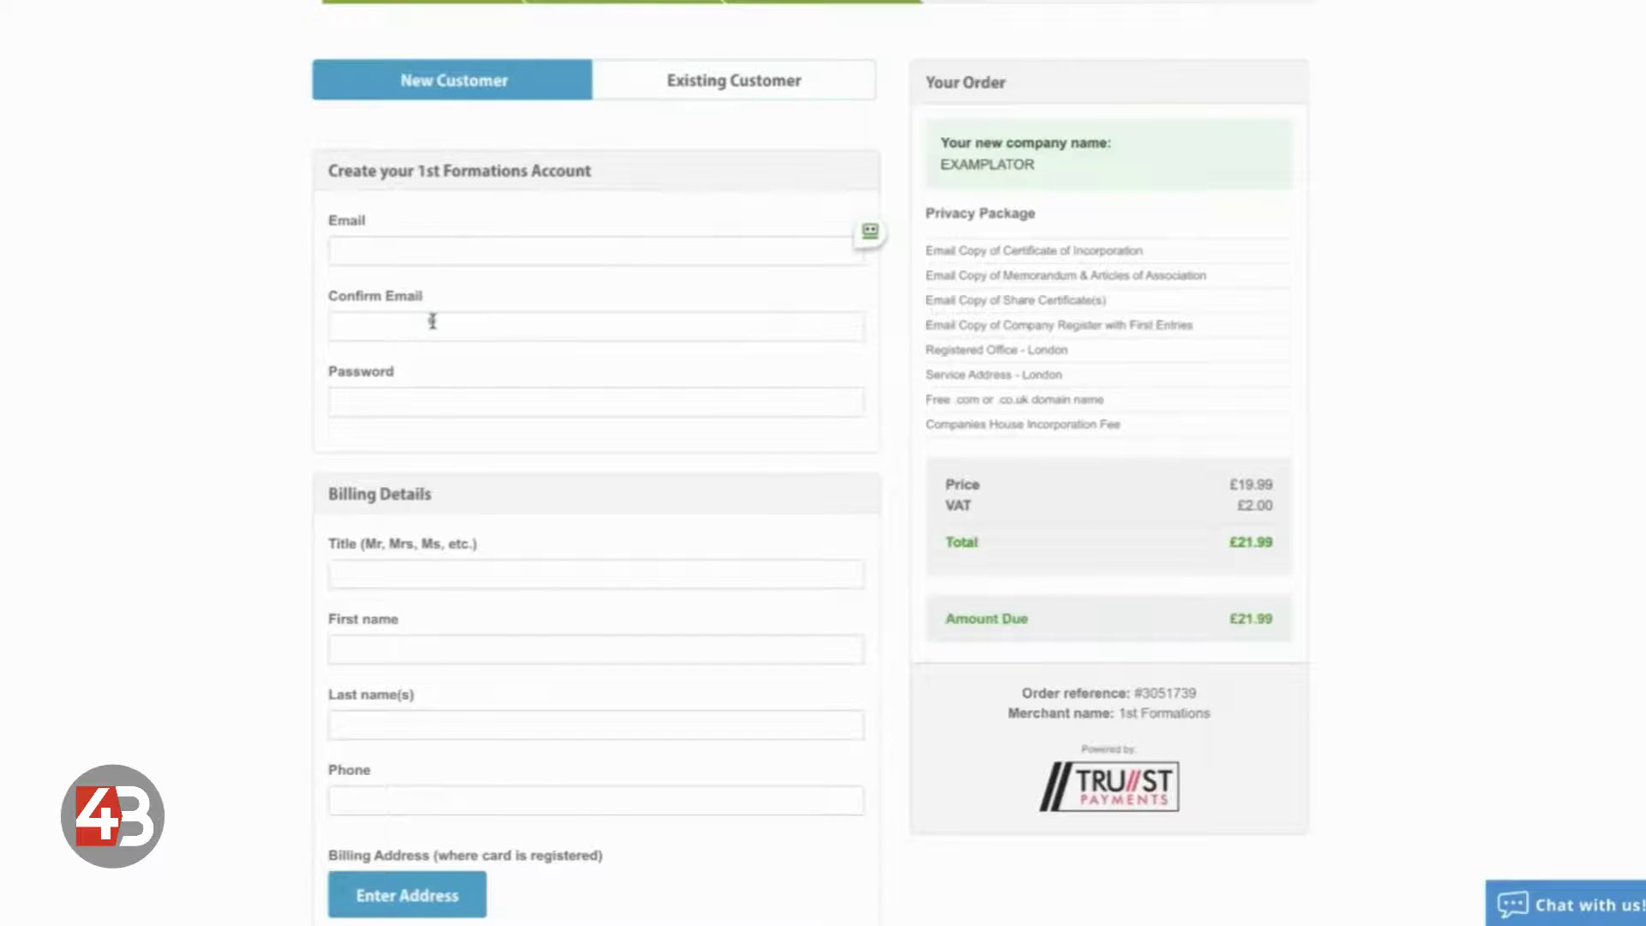
Review the account, billing and card details that the checkout form requires for the Privacy Package order.
{"action": "scroll", "coordinate": [447, 424], "scroll_direction": "down", "scroll_amount": 3}
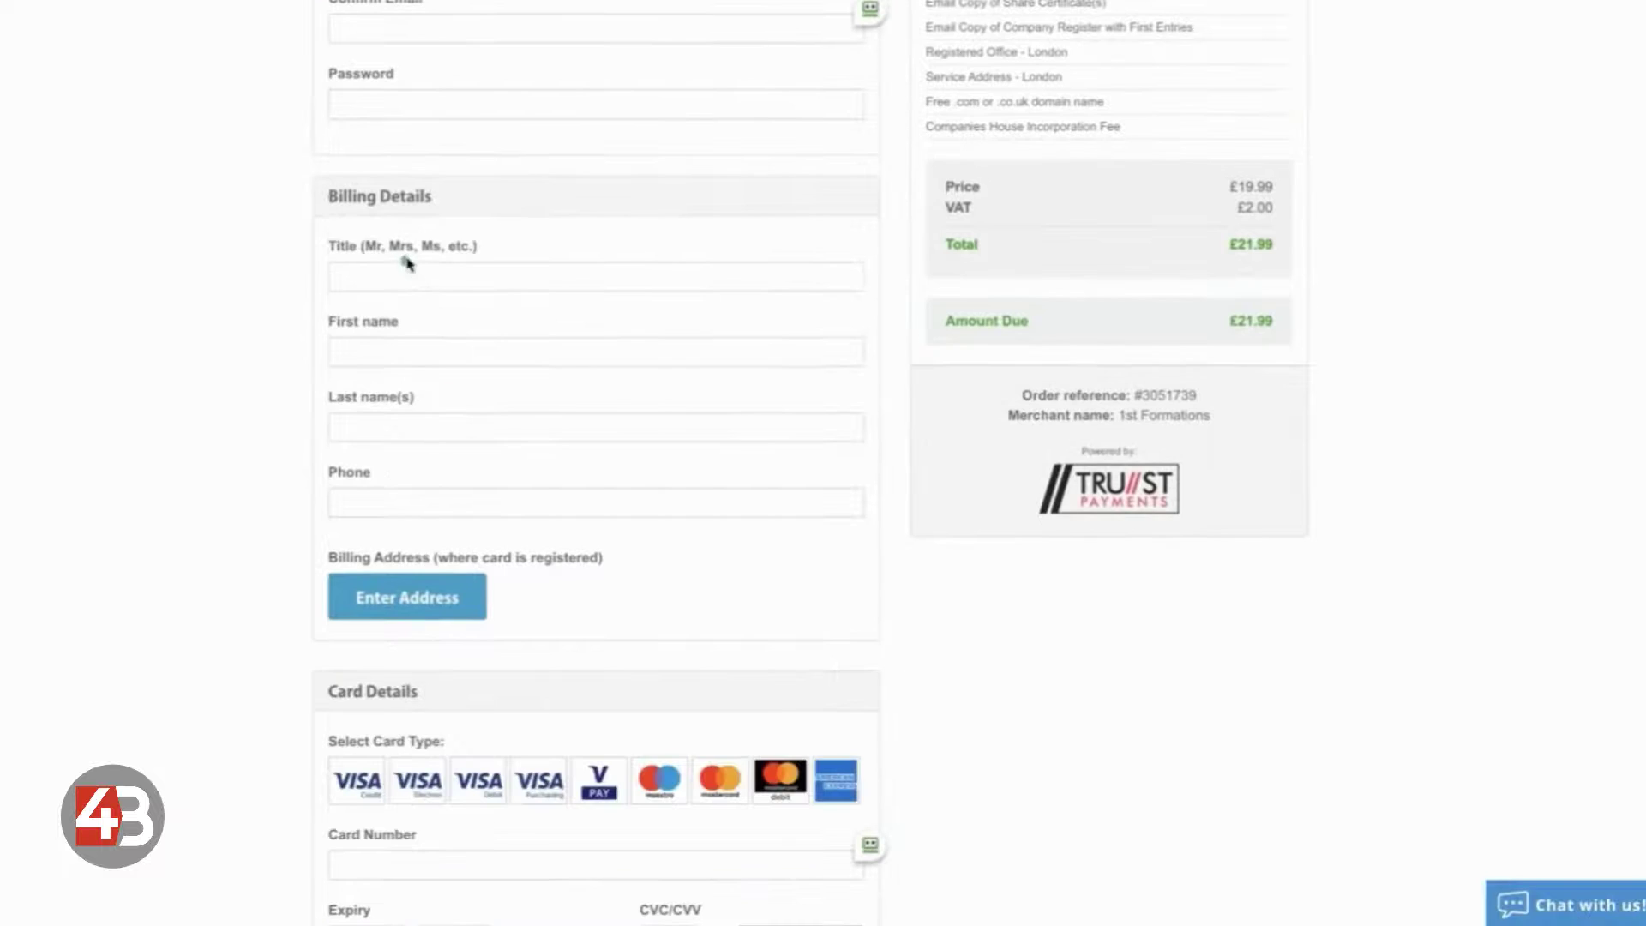
{"action": "scroll", "coordinate": [410, 469], "scroll_direction": "down", "scroll_amount": 3}
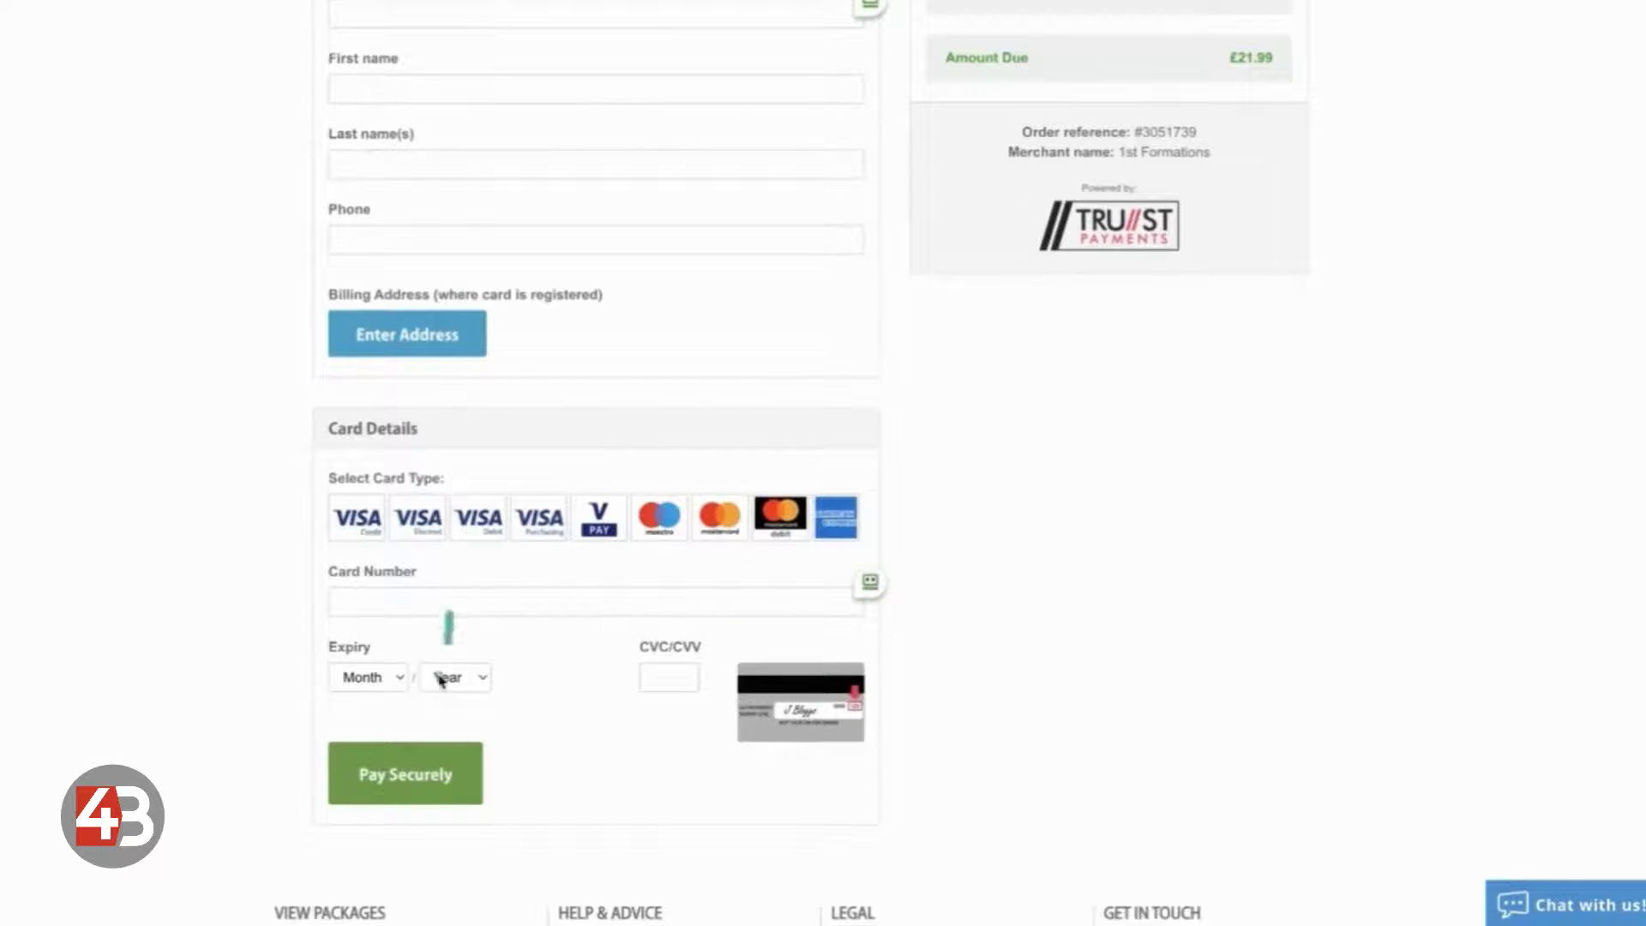
{"action": "scroll", "coordinate": [566, 625], "scroll_direction": "up", "scroll_amount": 8}
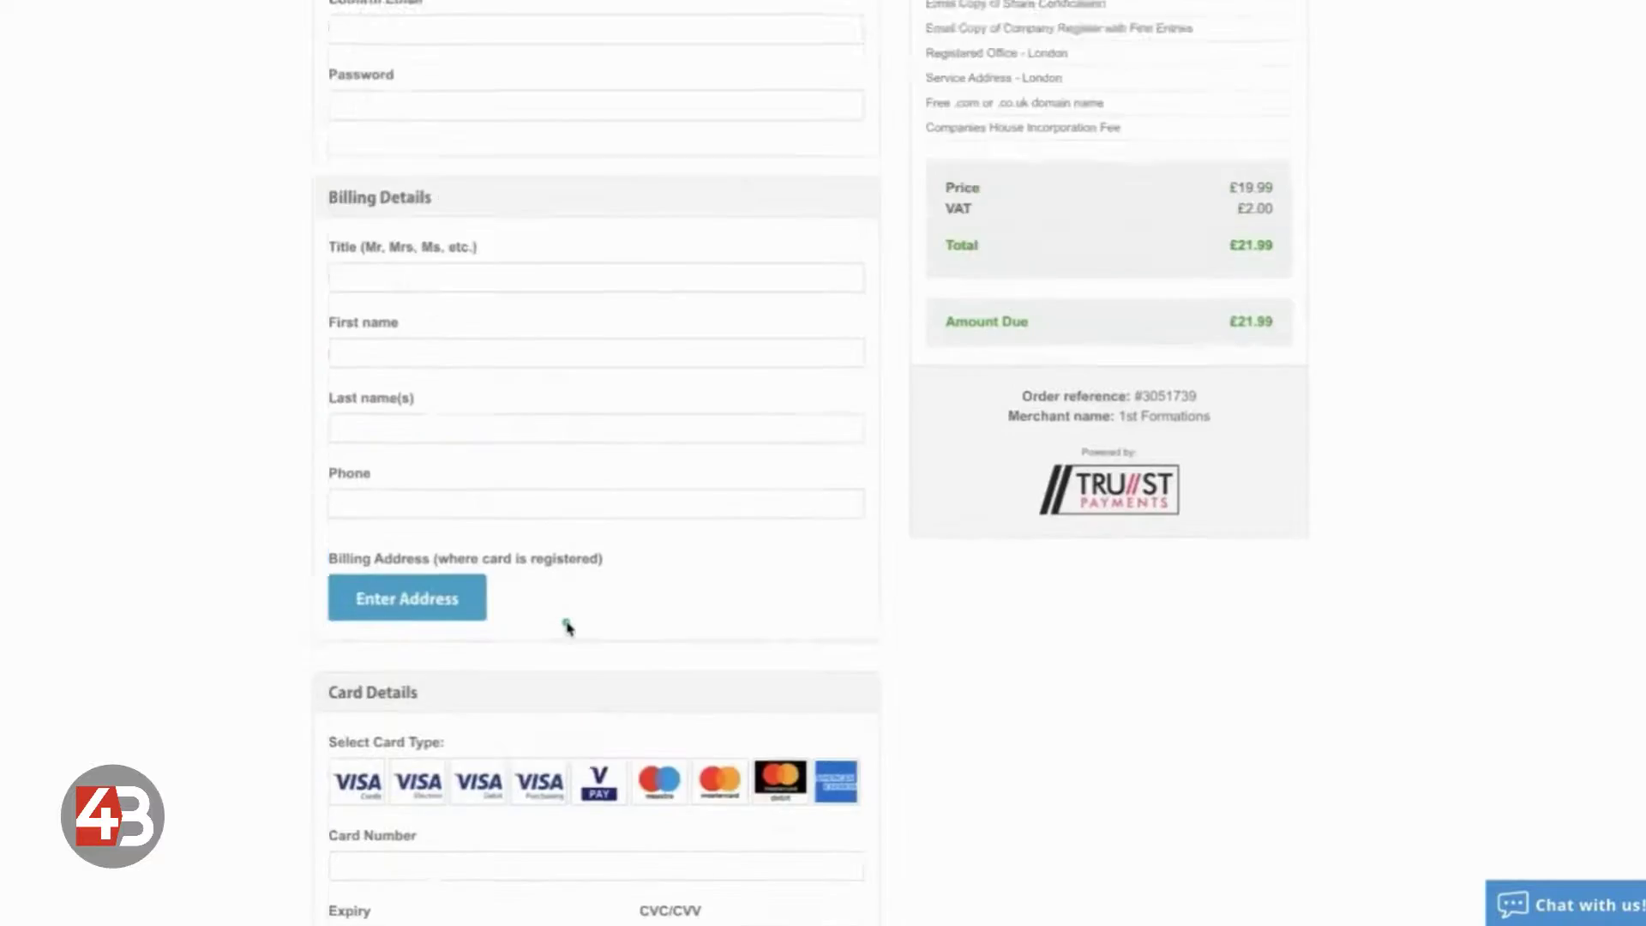
{"action": "scroll", "coordinate": [567, 625], "scroll_direction": "down", "scroll_amount": 7}
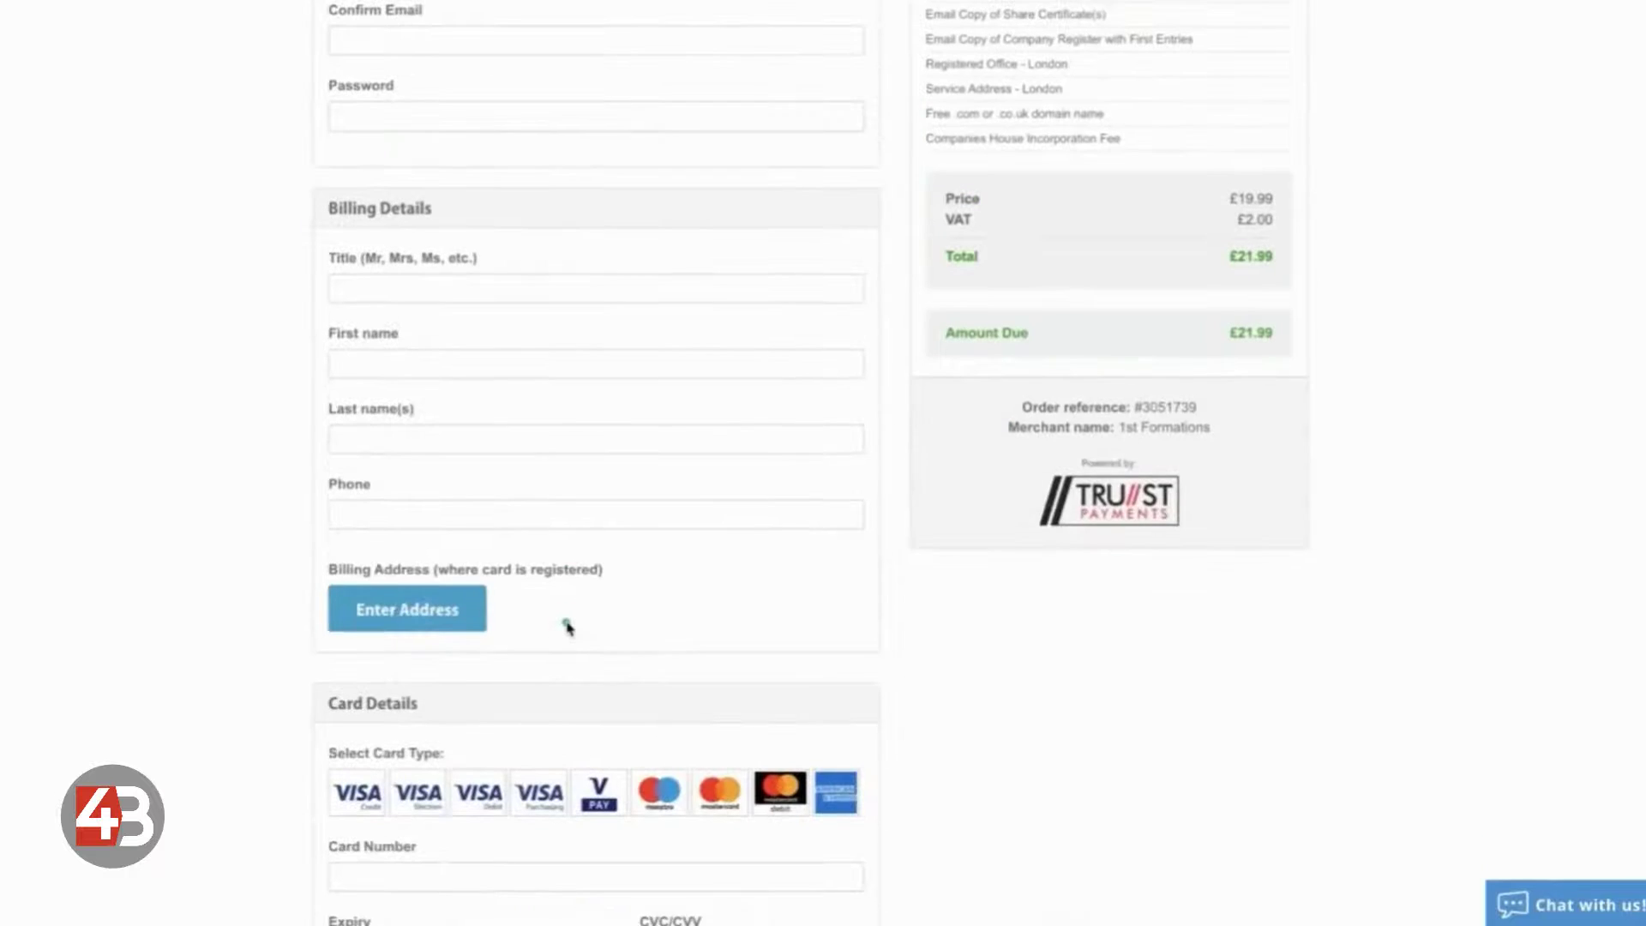
{"action": "scroll", "coordinate": [648, 539], "scroll_direction": "up", "scroll_amount": 7}
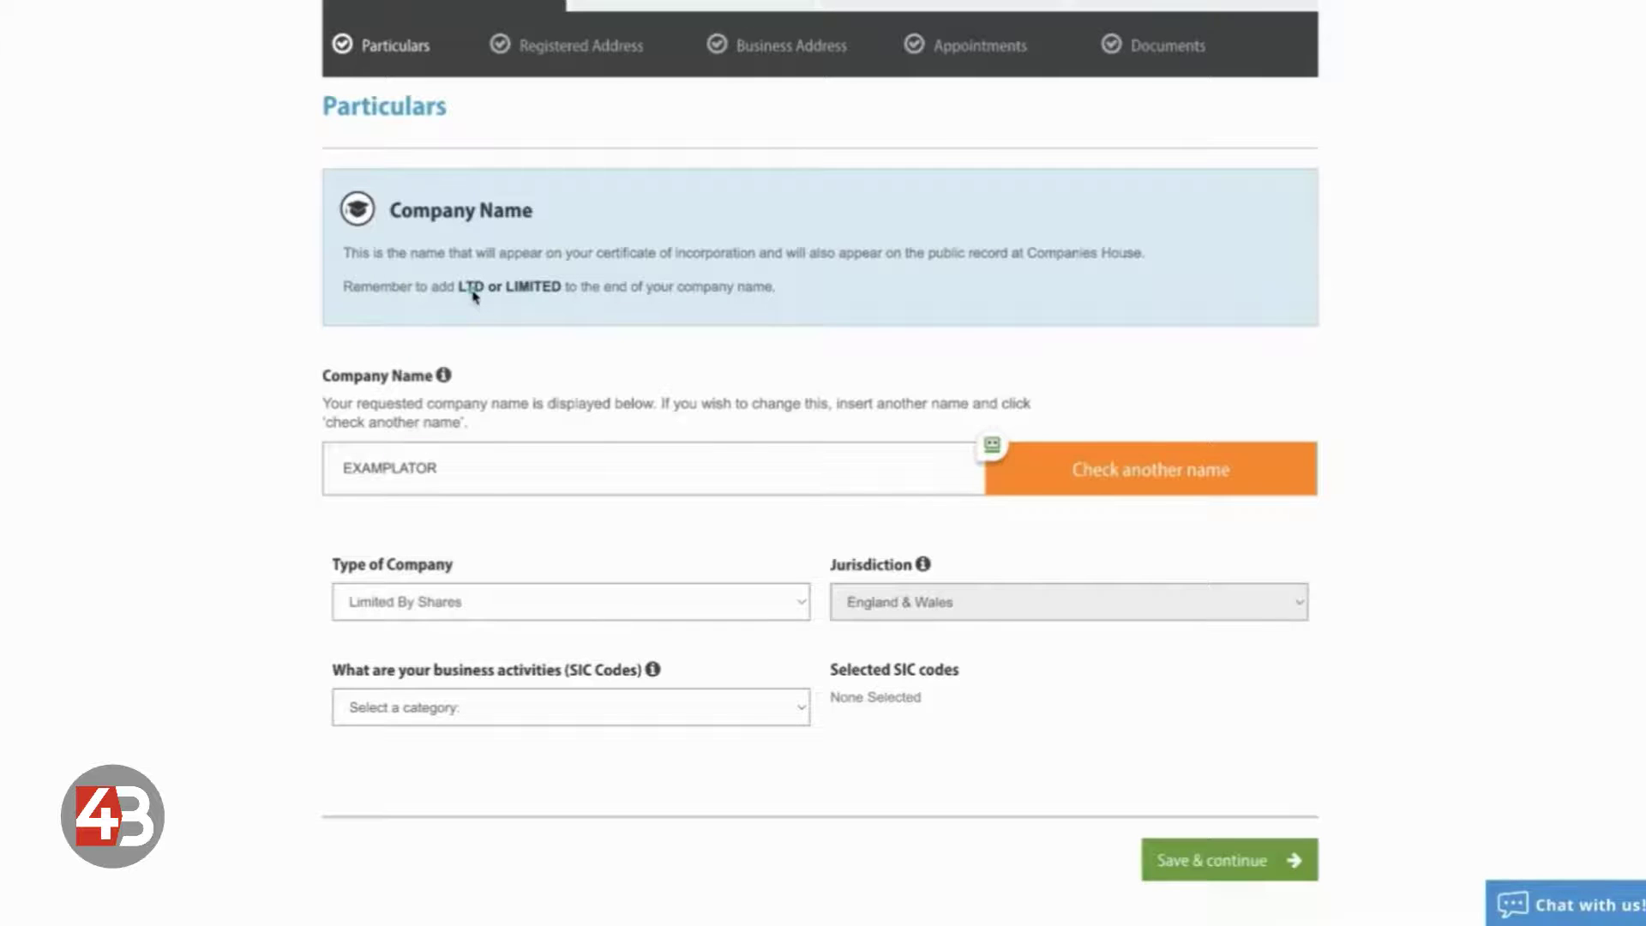
Add LTD to the end of the company name EXAMPLATOR, keeping Limited By Shares as the company type.
{"action": "left_click", "coordinate": [463, 469]}
{"action": "type", "text": "LTD"}
{"action": "left_click", "coordinate": [534, 592]}
{"action": "left_click", "coordinate": [647, 545]}
{"action": "scroll", "coordinate": [596, 699], "scroll_direction": "down", "scroll_amount": 1}
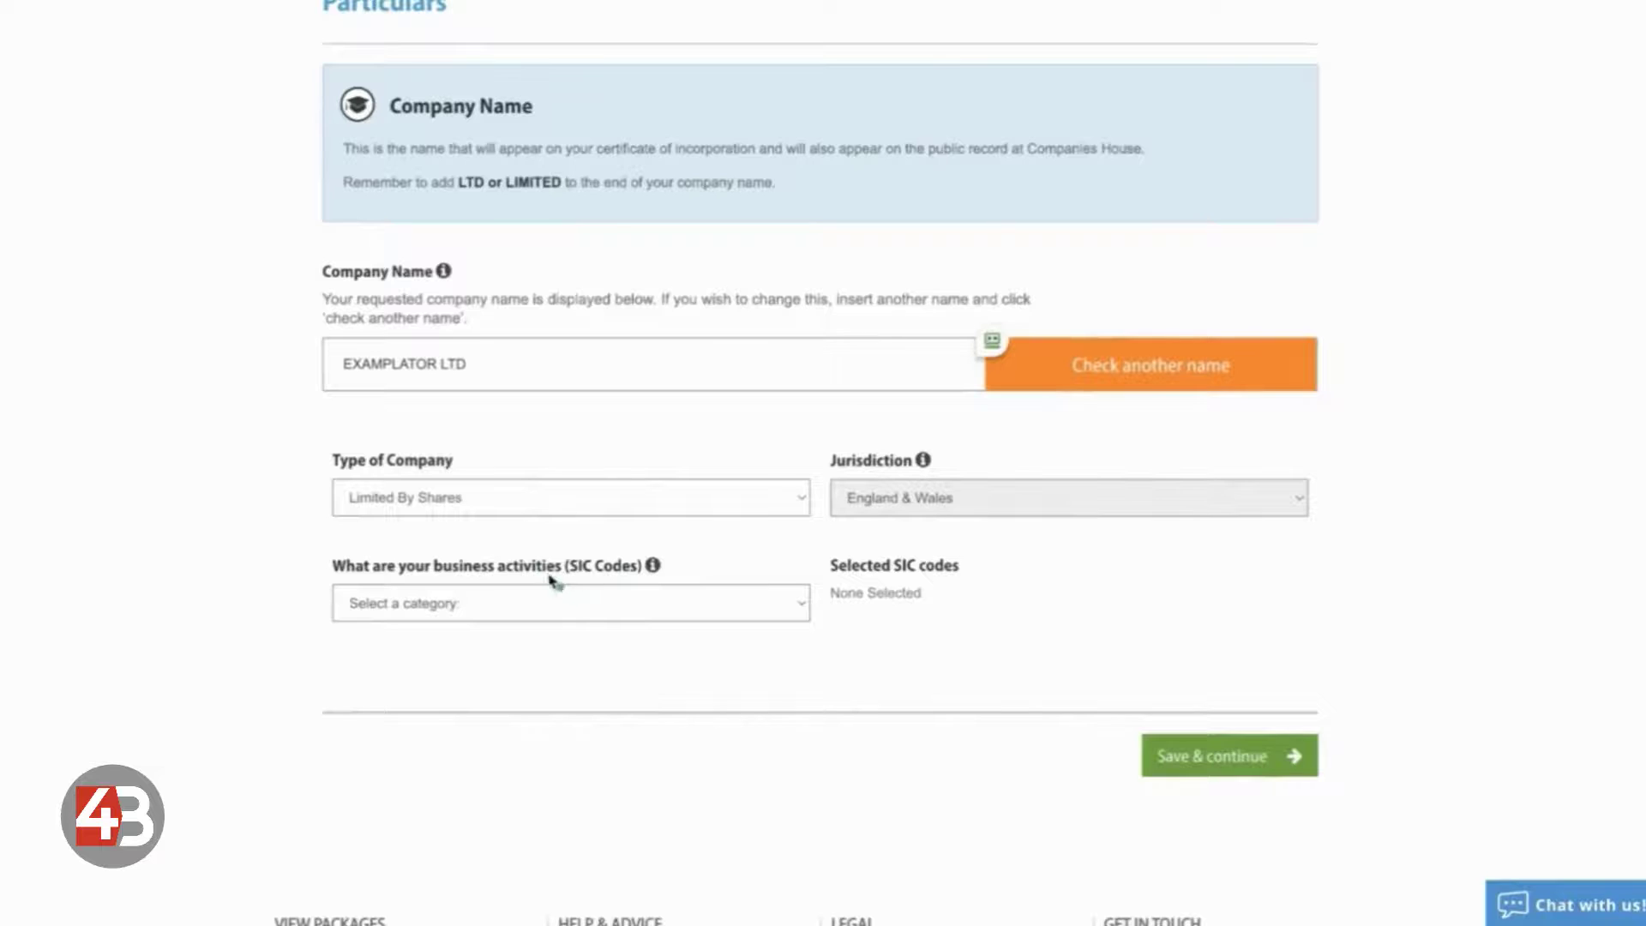
Look through the business activity categories and read the explanation of what a SIC code is.
{"action": "left_click", "coordinate": [567, 607]}
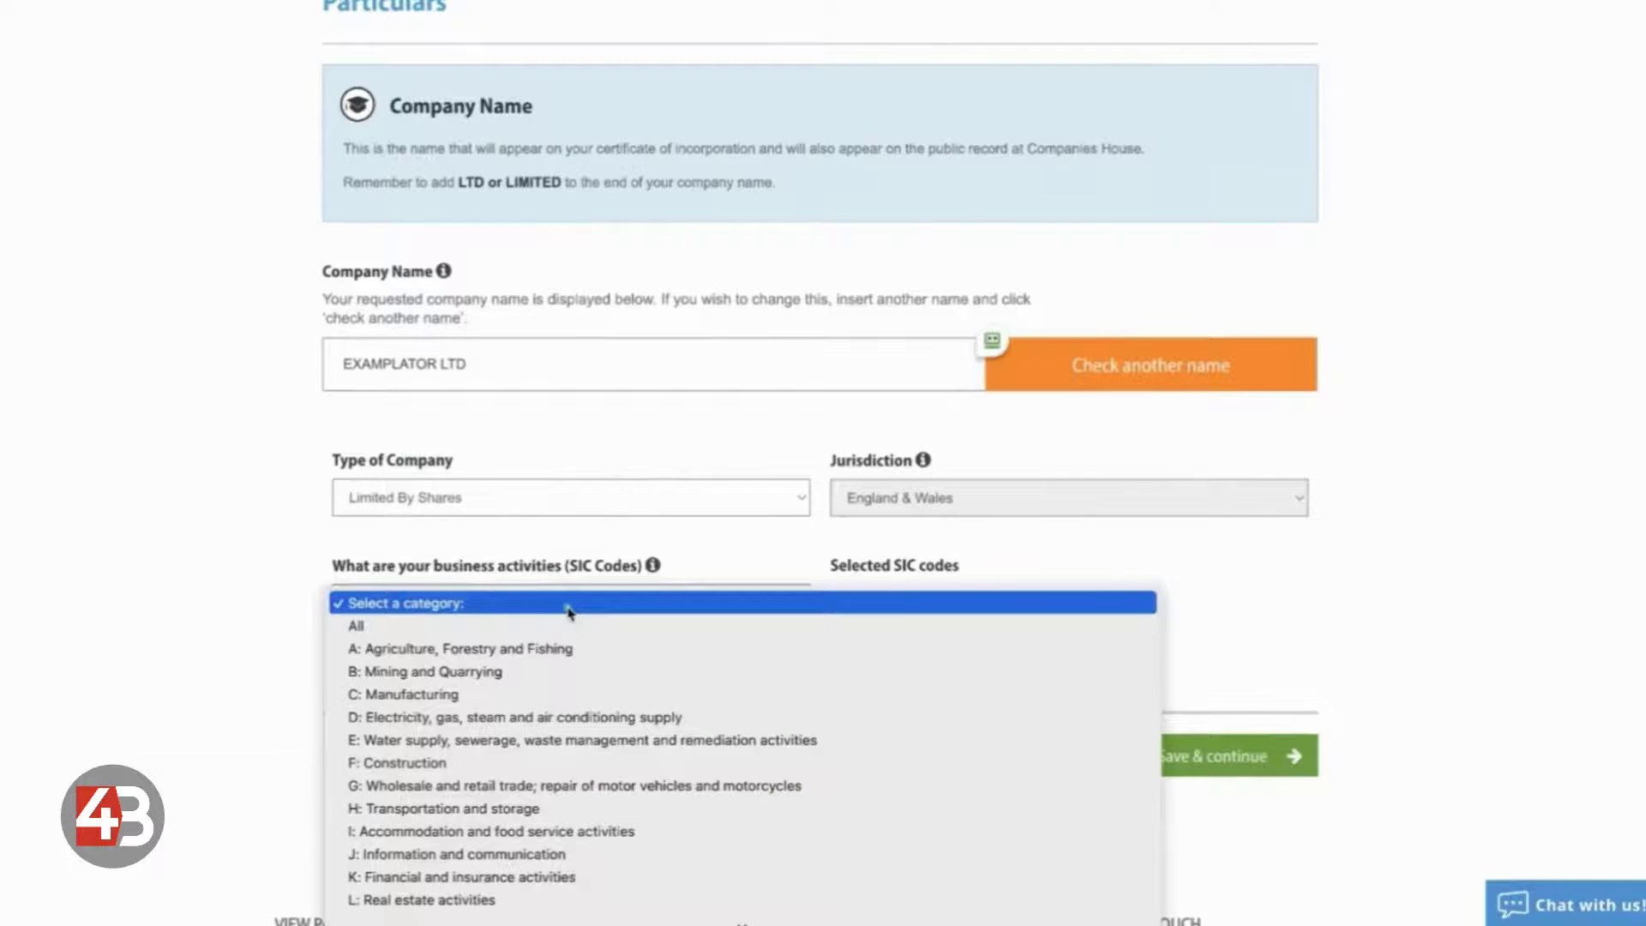
{"action": "left_click", "coordinate": [677, 551]}
{"action": "left_click", "coordinate": [655, 568]}
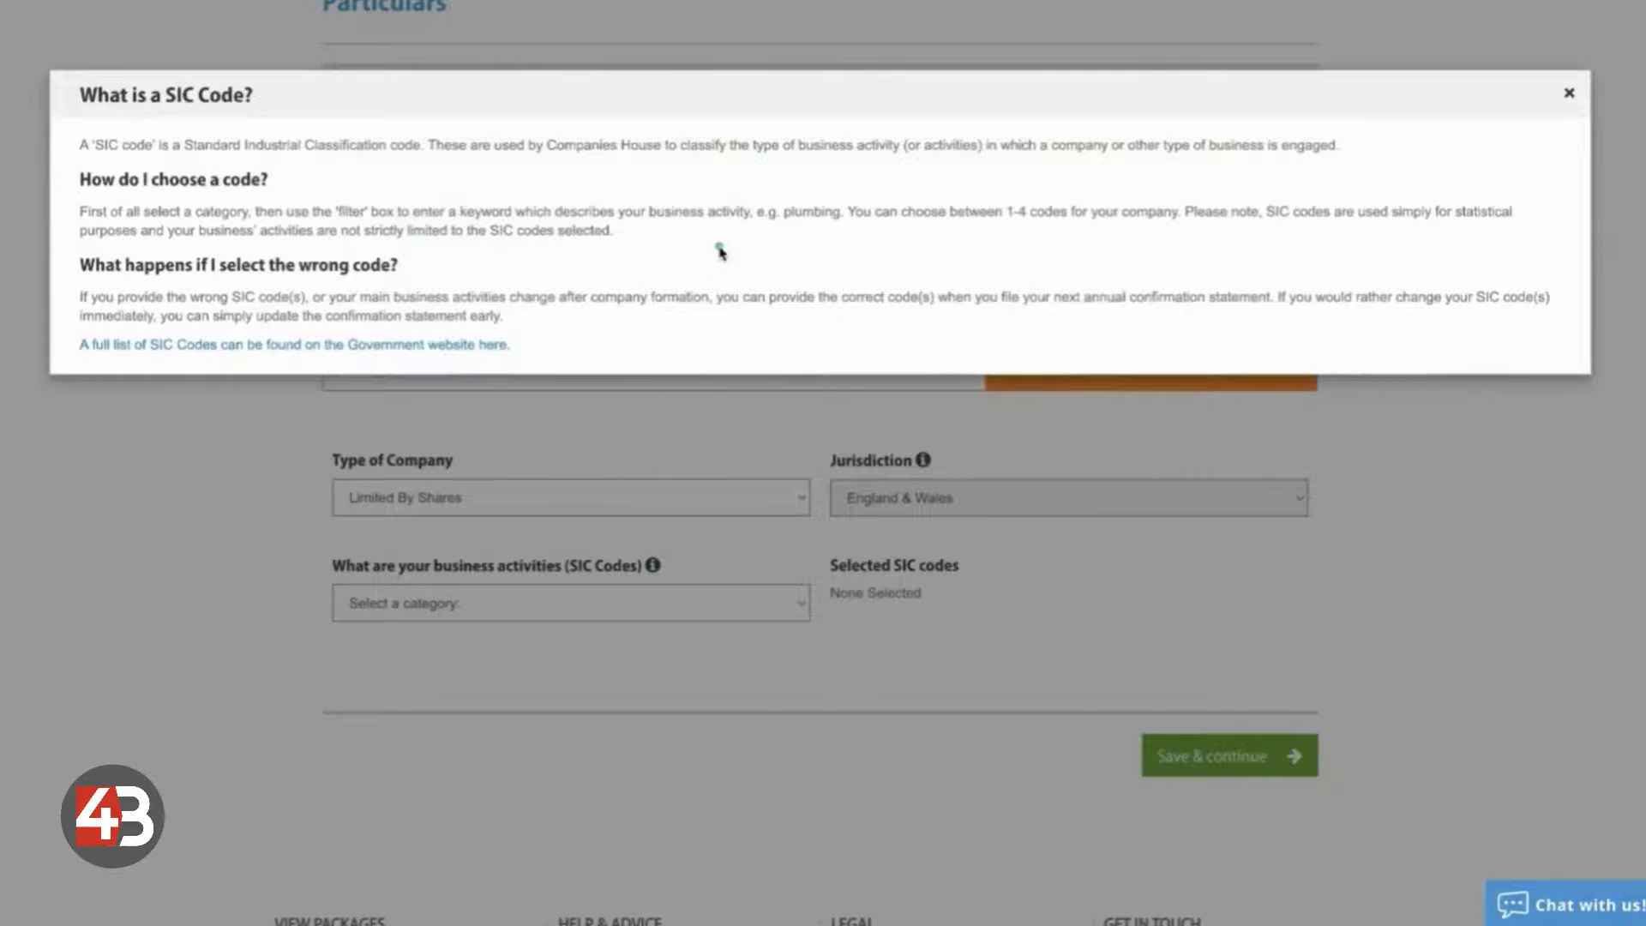
{"action": "left_click", "coordinate": [1569, 93]}
Choose the category P: Education, add SIC code 85510 - Sports and recreation education, and save the company particulars.
{"action": "left_click", "coordinate": [772, 603]}
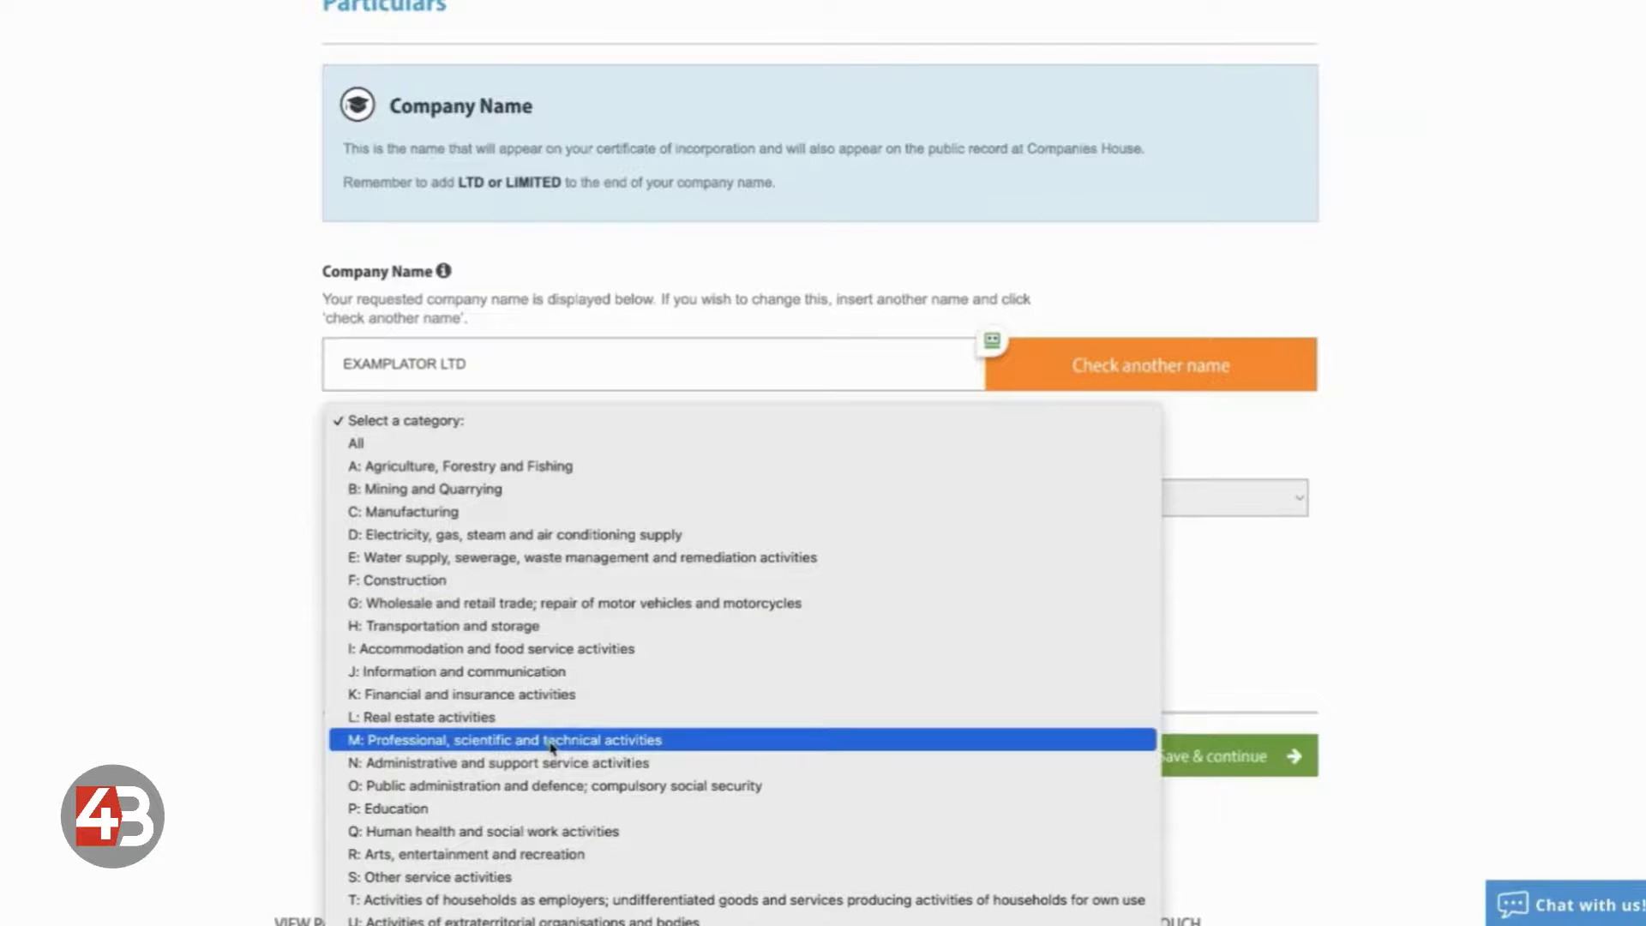
{"action": "left_click", "coordinate": [504, 807]}
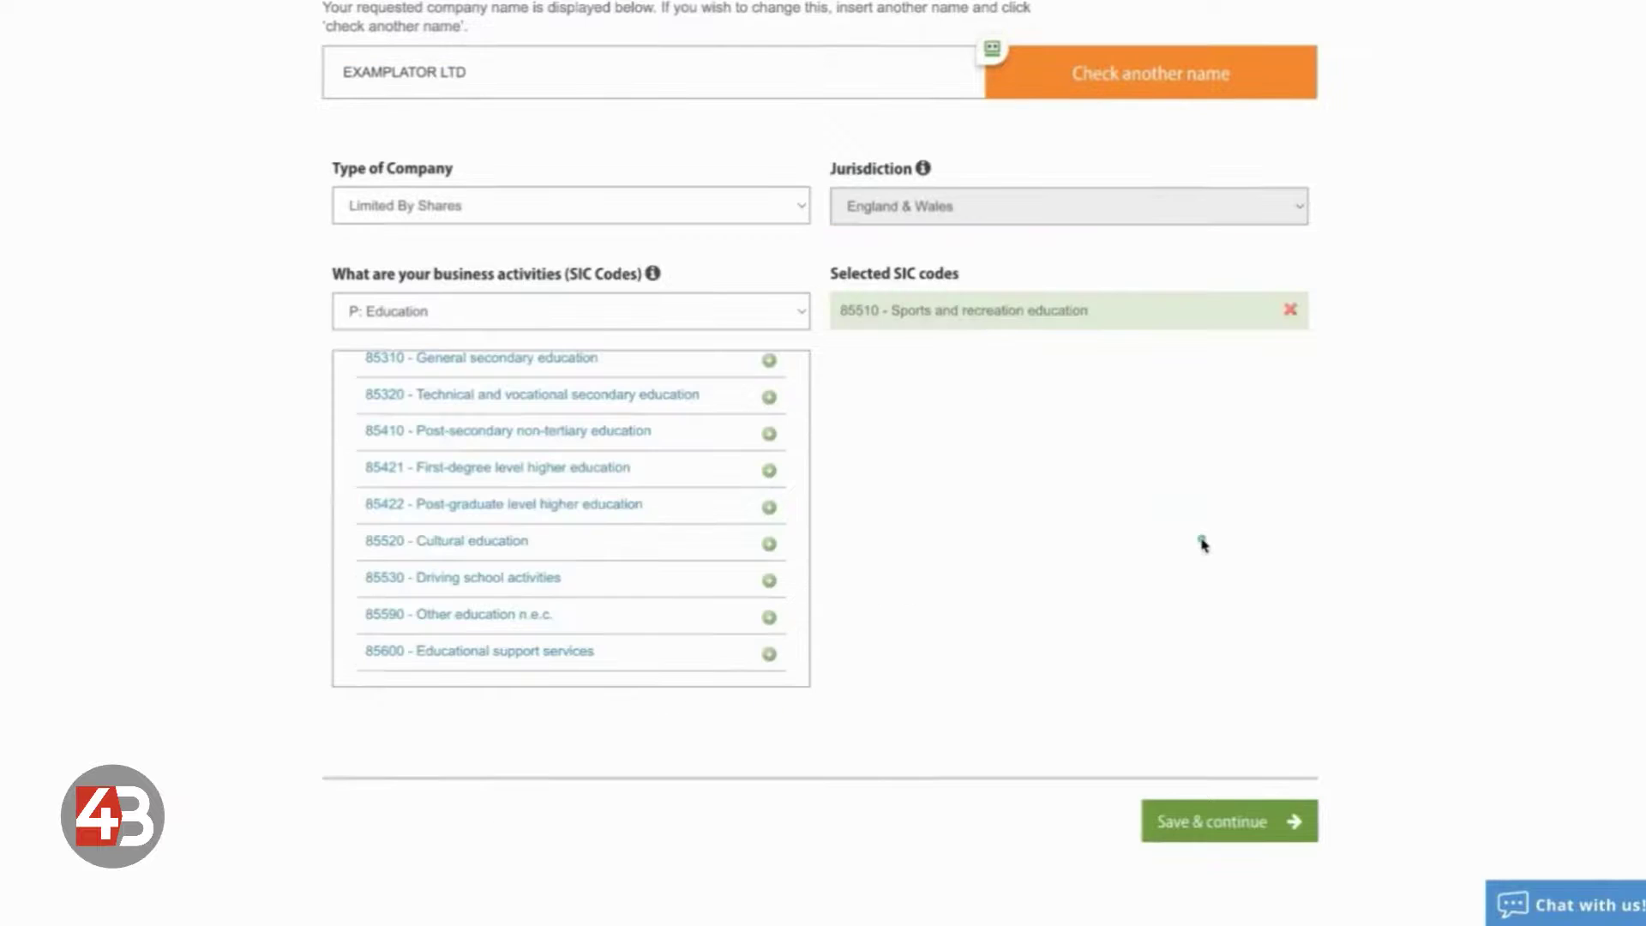
{"action": "left_click", "coordinate": [1209, 823]}
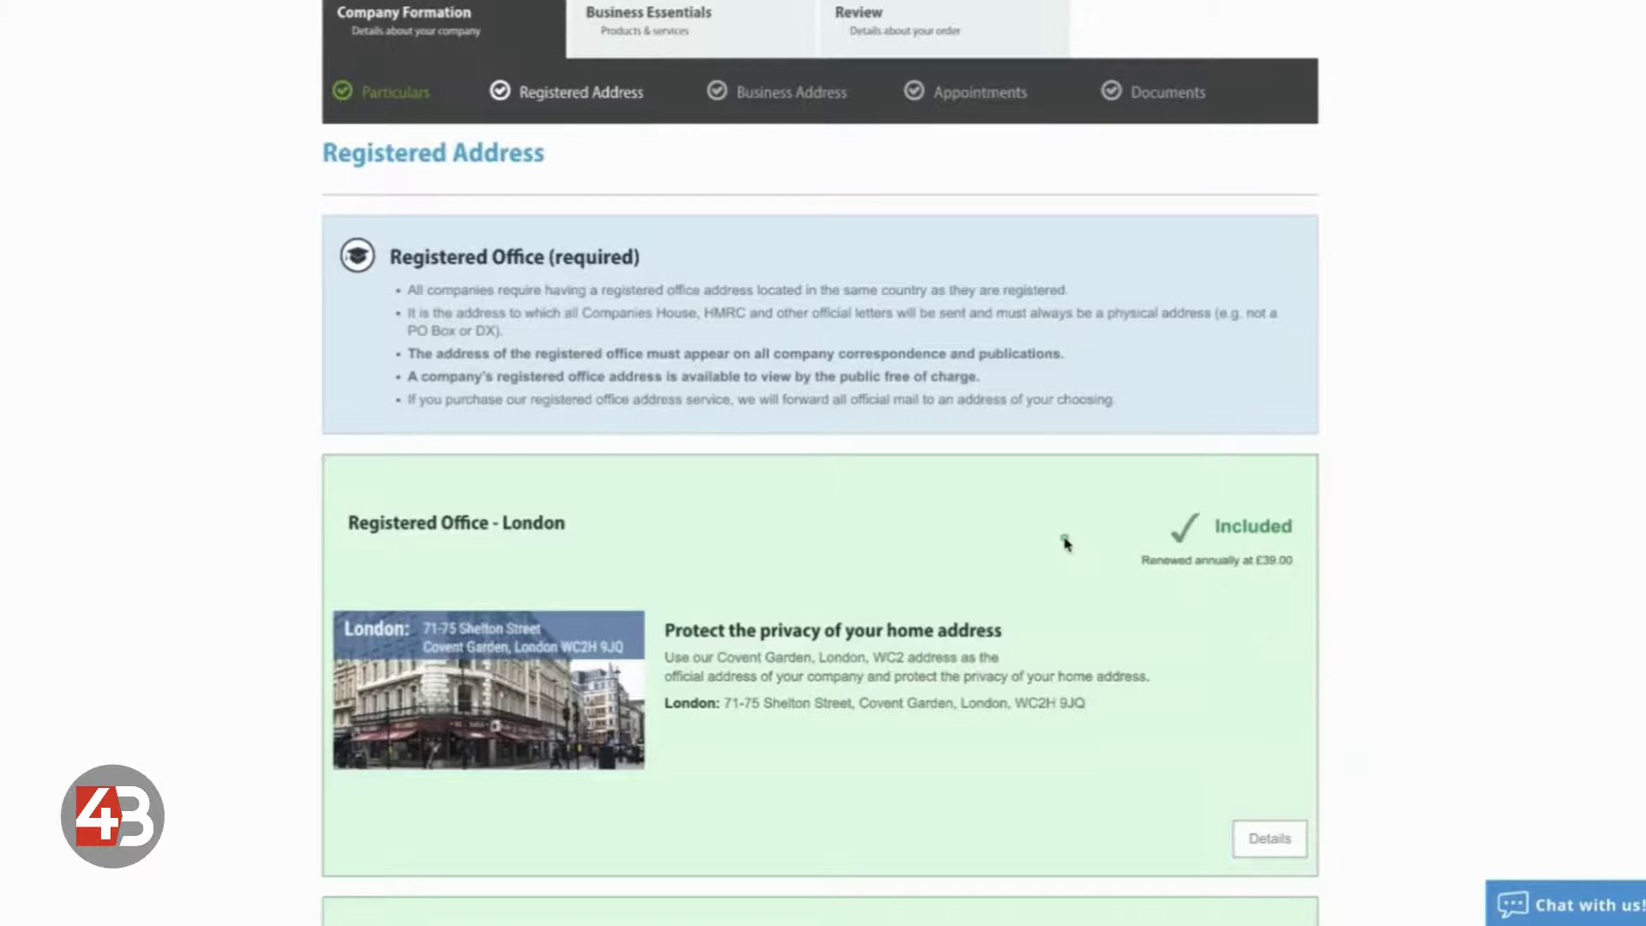
Keep the included London registered office without choosing a forwarding address, and save the registered address section.
{"action": "scroll", "coordinate": [1066, 543], "scroll_direction": "down", "scroll_amount": 3}
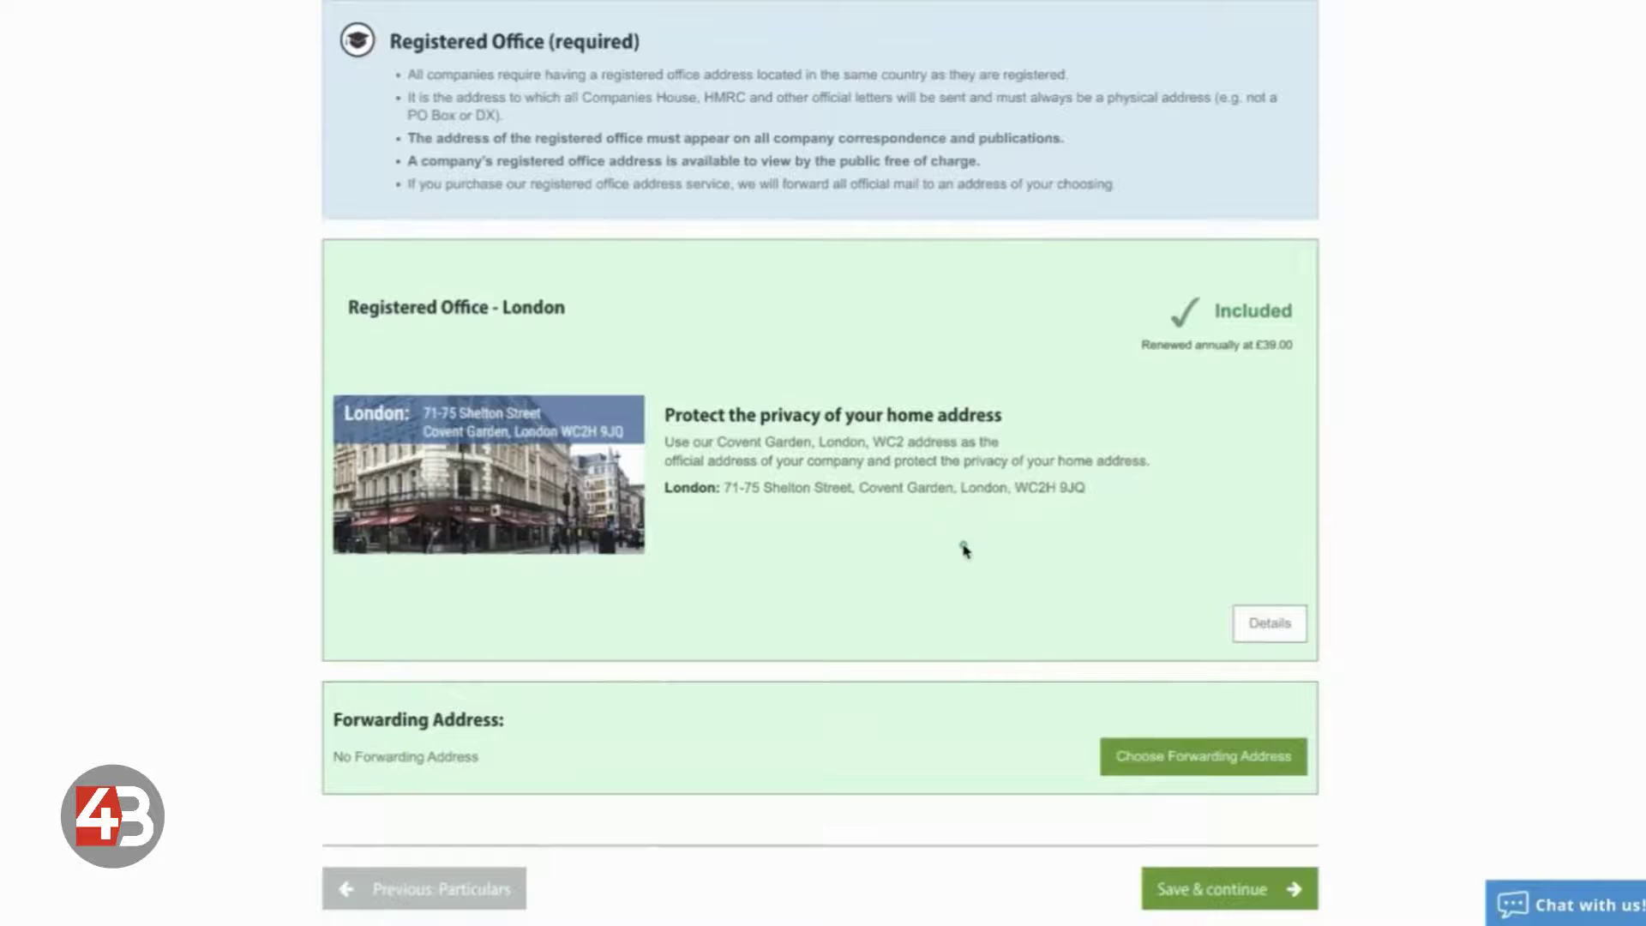
{"action": "scroll", "coordinate": [964, 549], "scroll_direction": "down", "scroll_amount": 3}
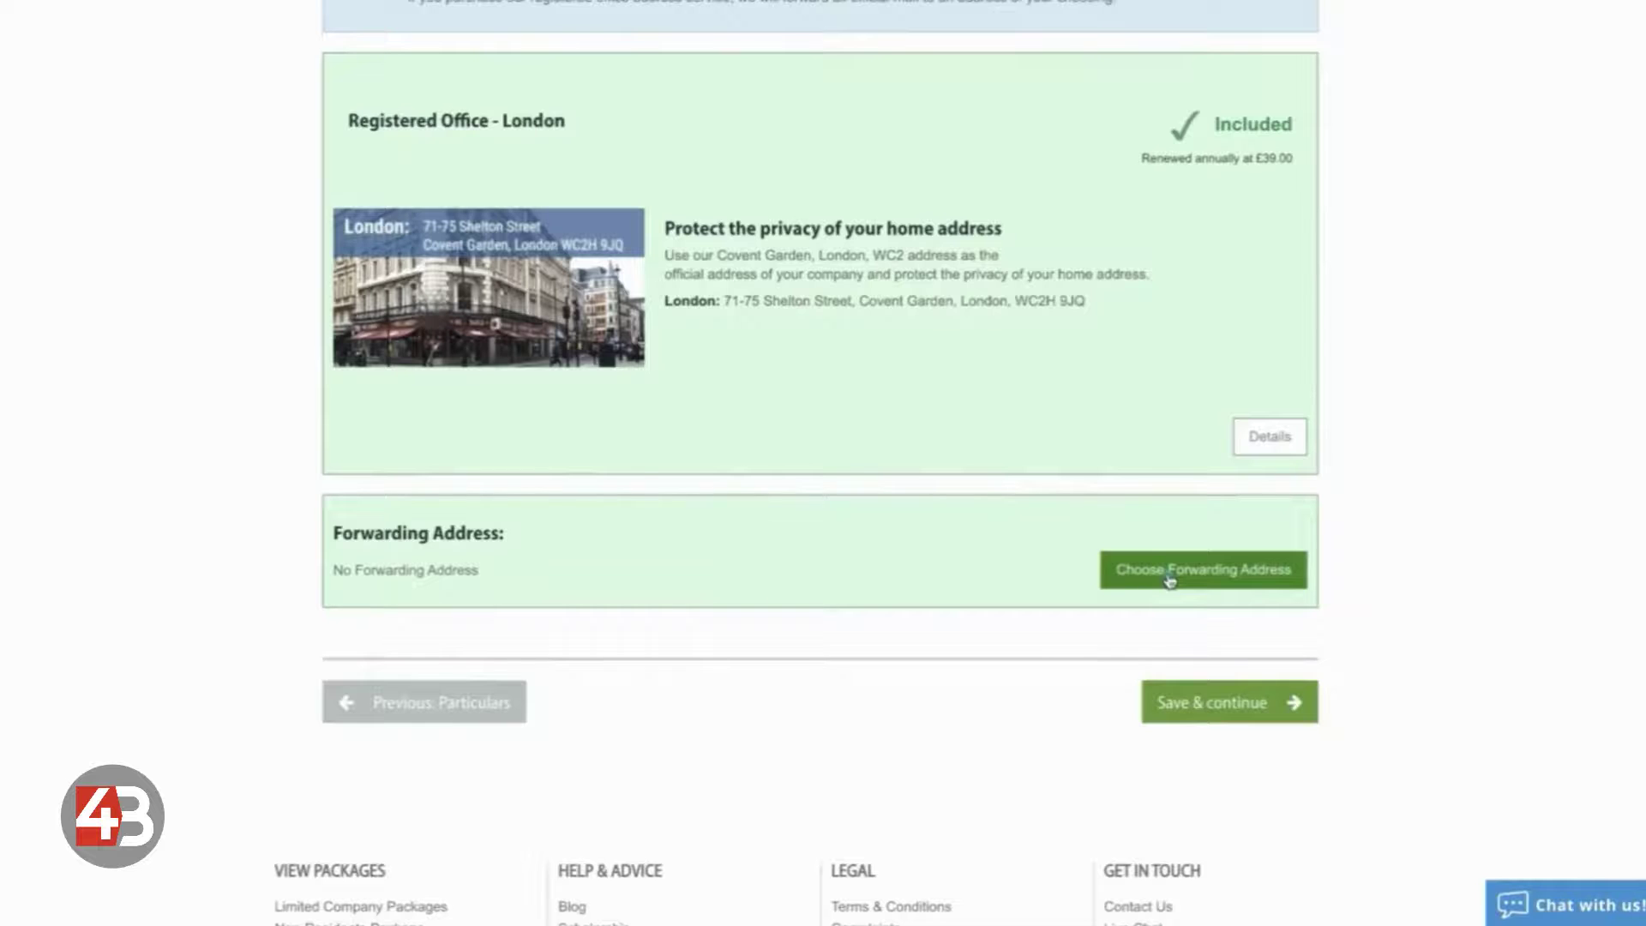
{"action": "left_click", "coordinate": [1212, 698]}
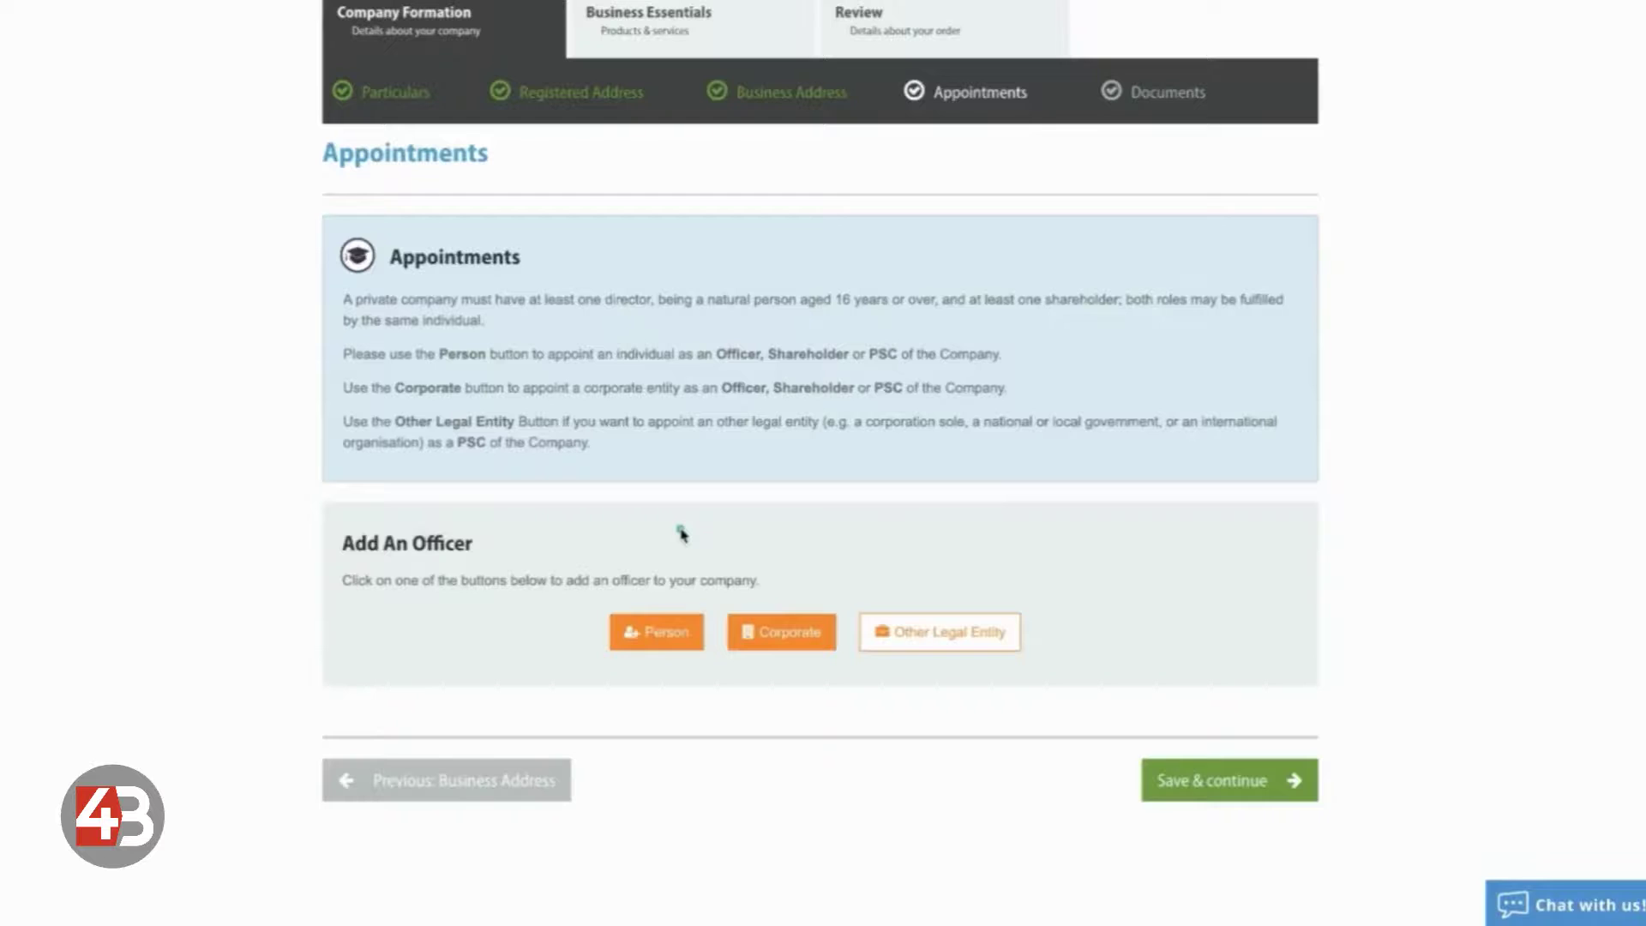
Add a person as an officer and assign the Director, Shareholder, Secretary and Person with Significant Control positions.
{"action": "scroll", "coordinate": [682, 534], "scroll_direction": "down", "scroll_amount": 1}
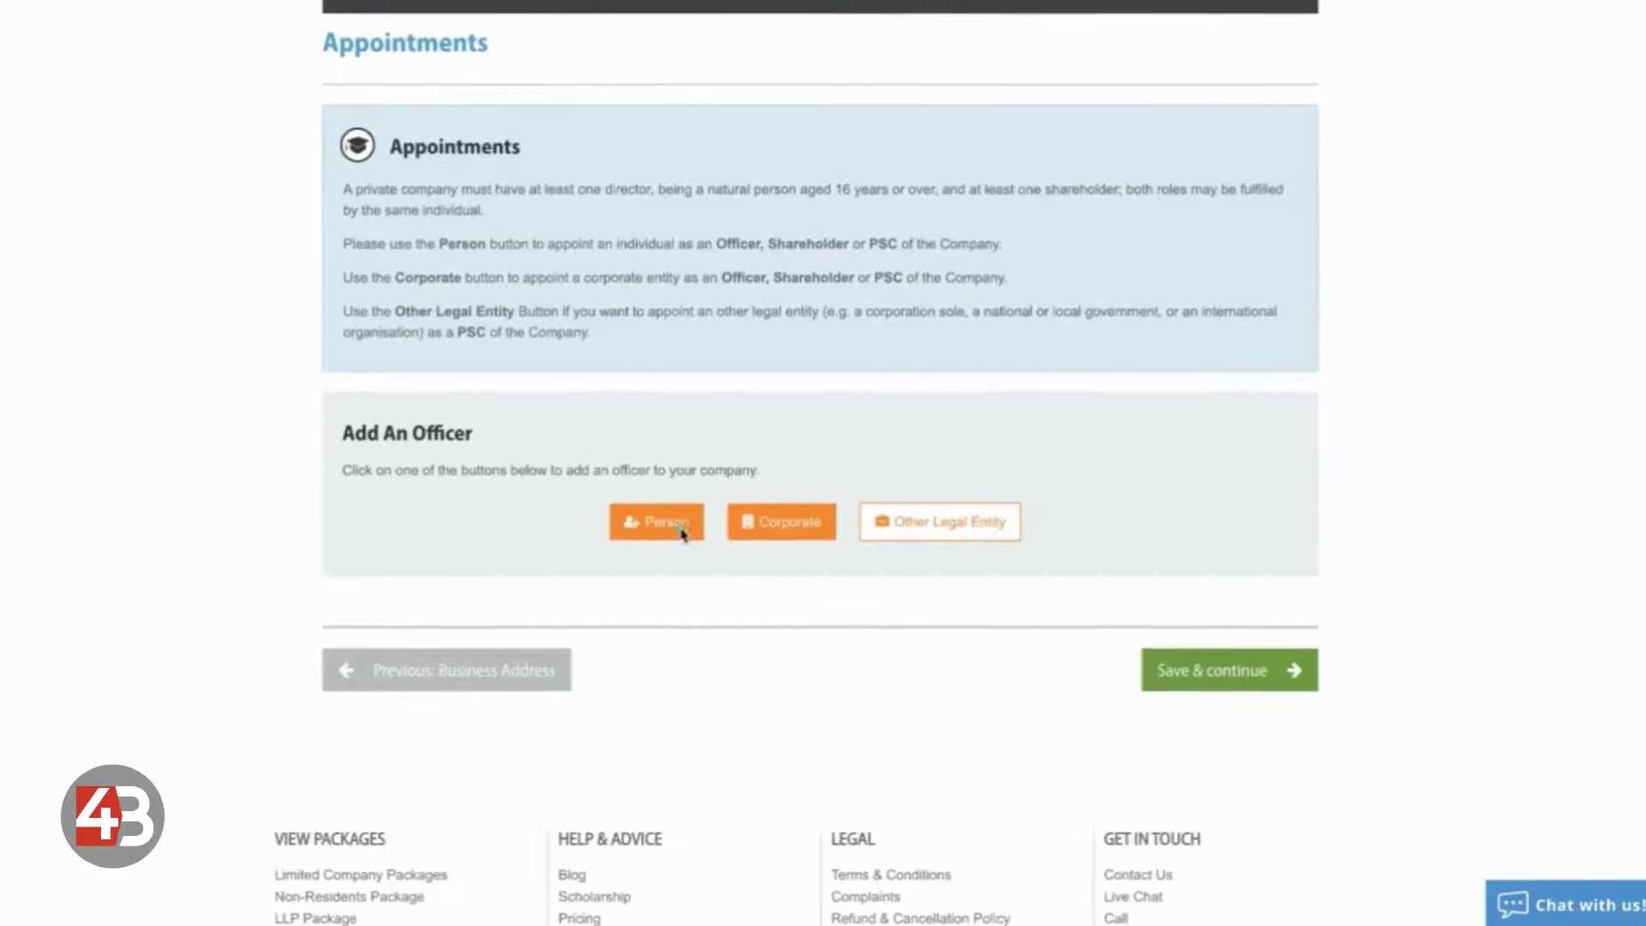
{"action": "left_click", "coordinate": [673, 521]}
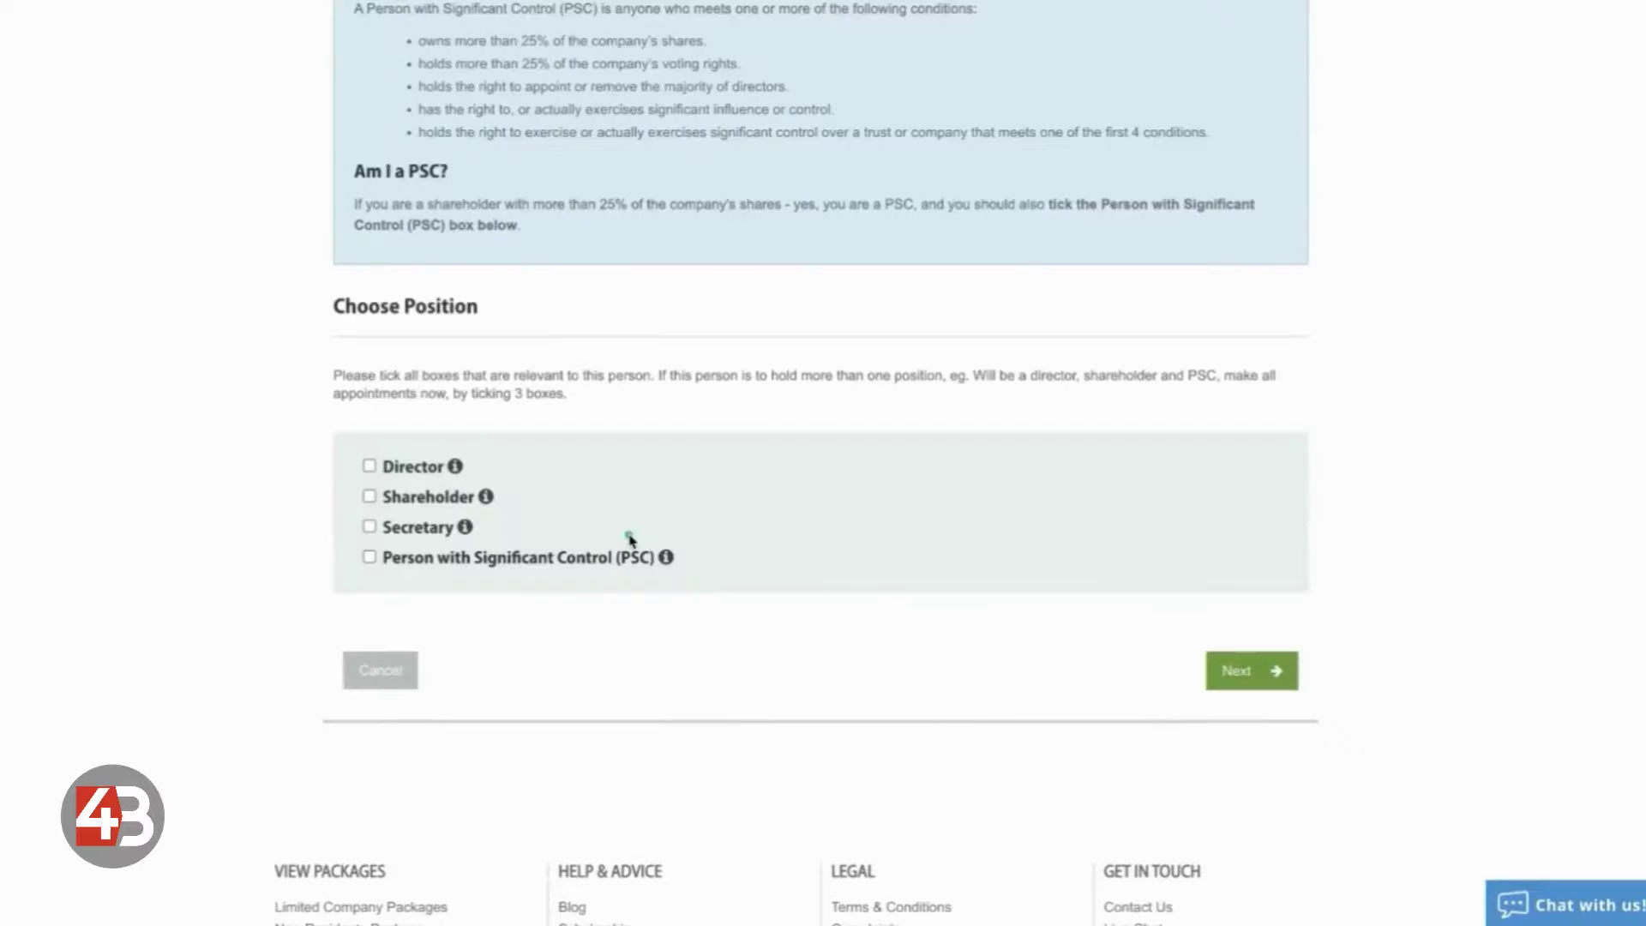
{"action": "left_click", "coordinate": [369, 466]}
{"action": "left_click", "coordinate": [369, 497]}
{"action": "left_click", "coordinate": [370, 526]}
{"action": "left_click", "coordinate": [369, 558]}
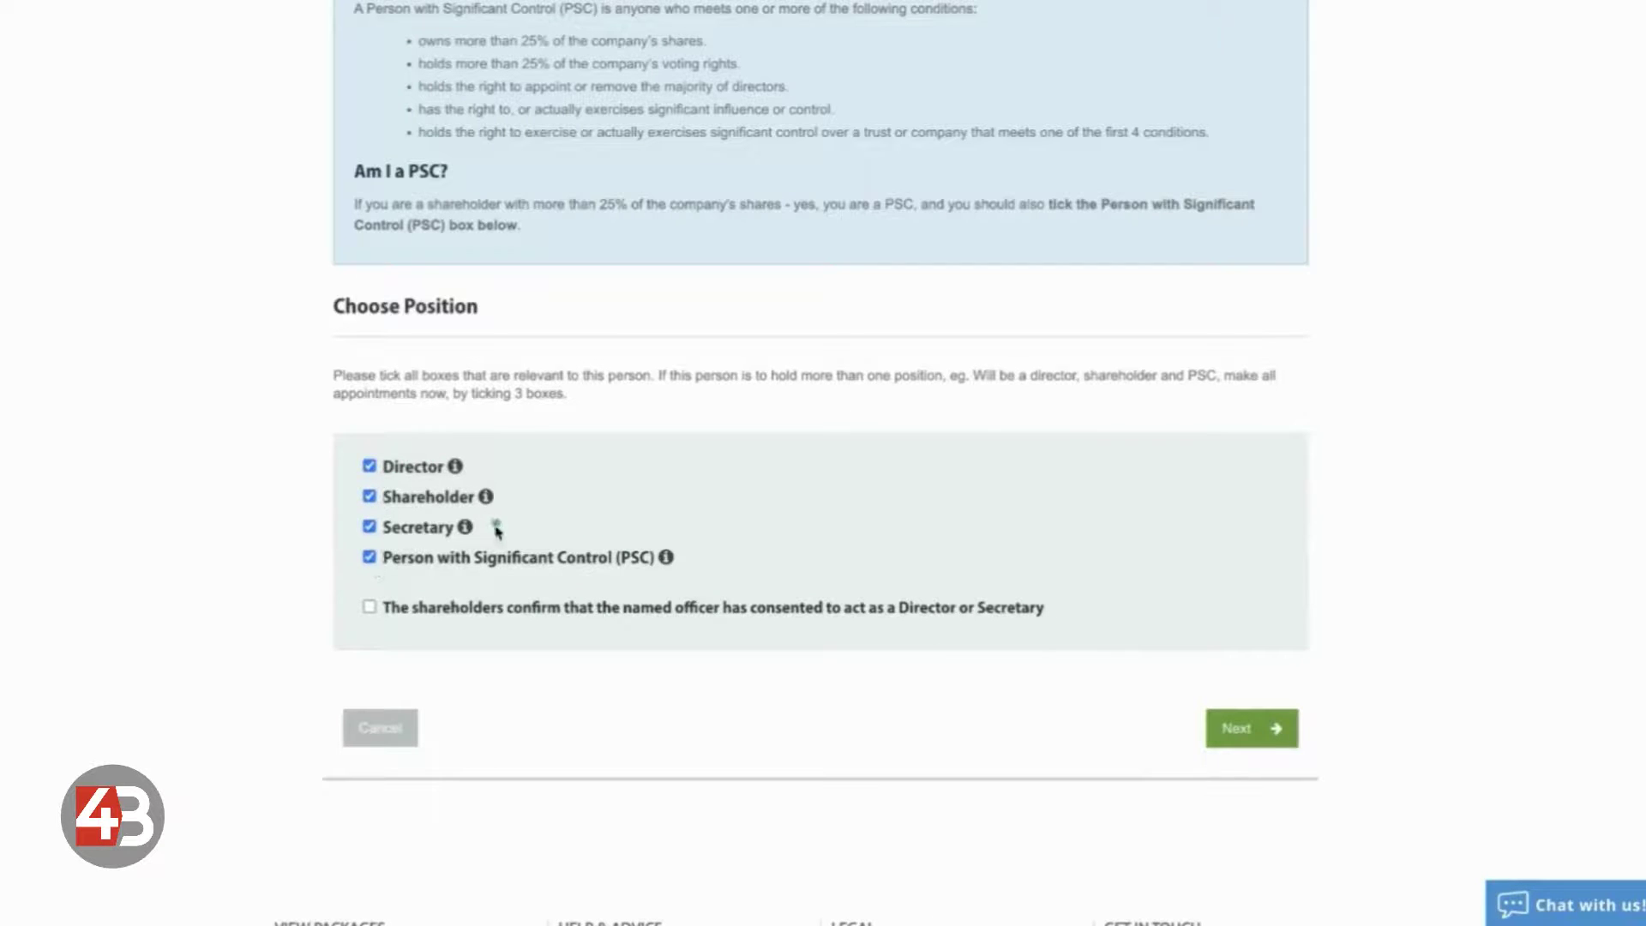
Read the PSC explanation, confirm that the named officer has consented to act, and continue to the officer's details.
{"action": "left_click", "coordinate": [667, 558]}
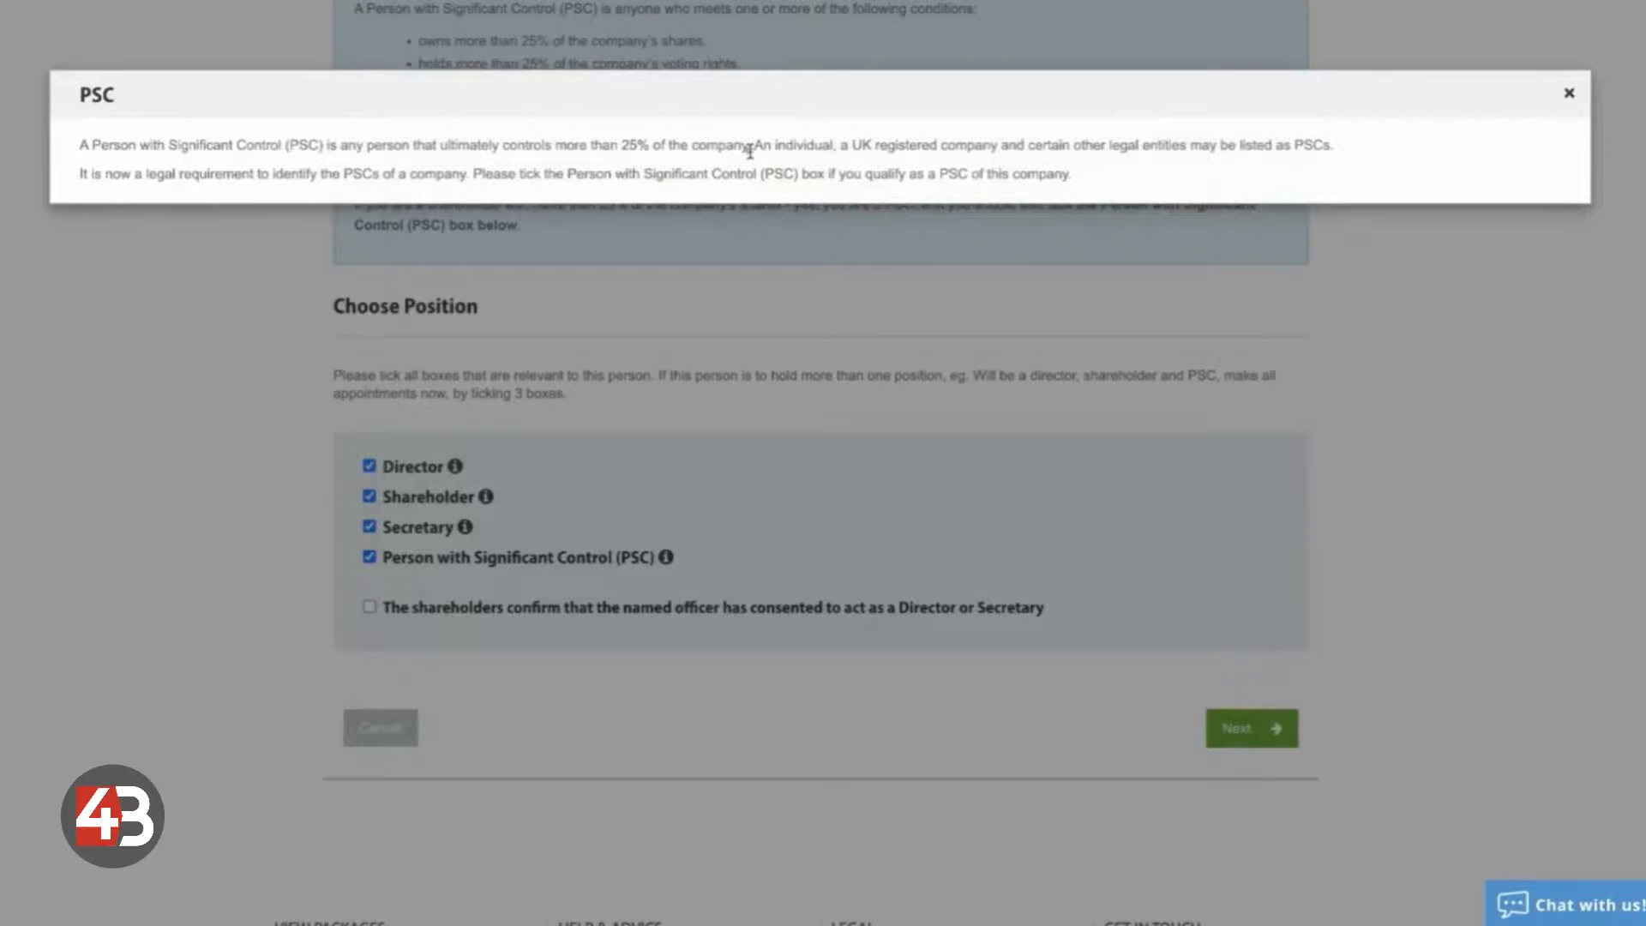
{"action": "left_click", "coordinate": [1570, 93]}
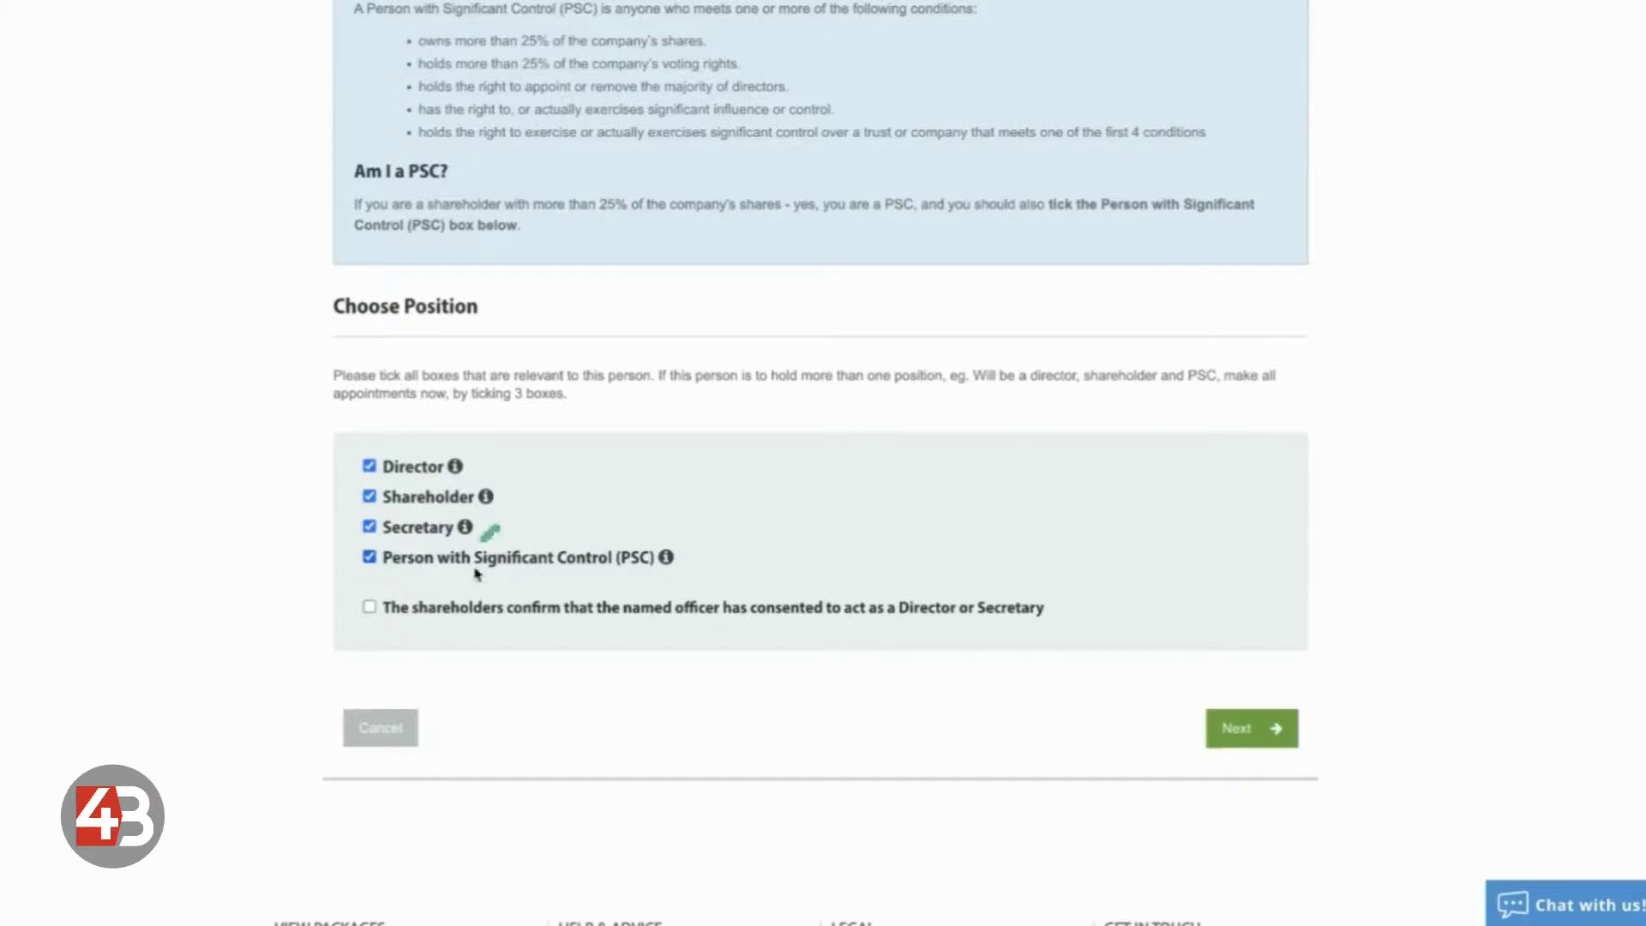
{"action": "left_click", "coordinate": [370, 607]}
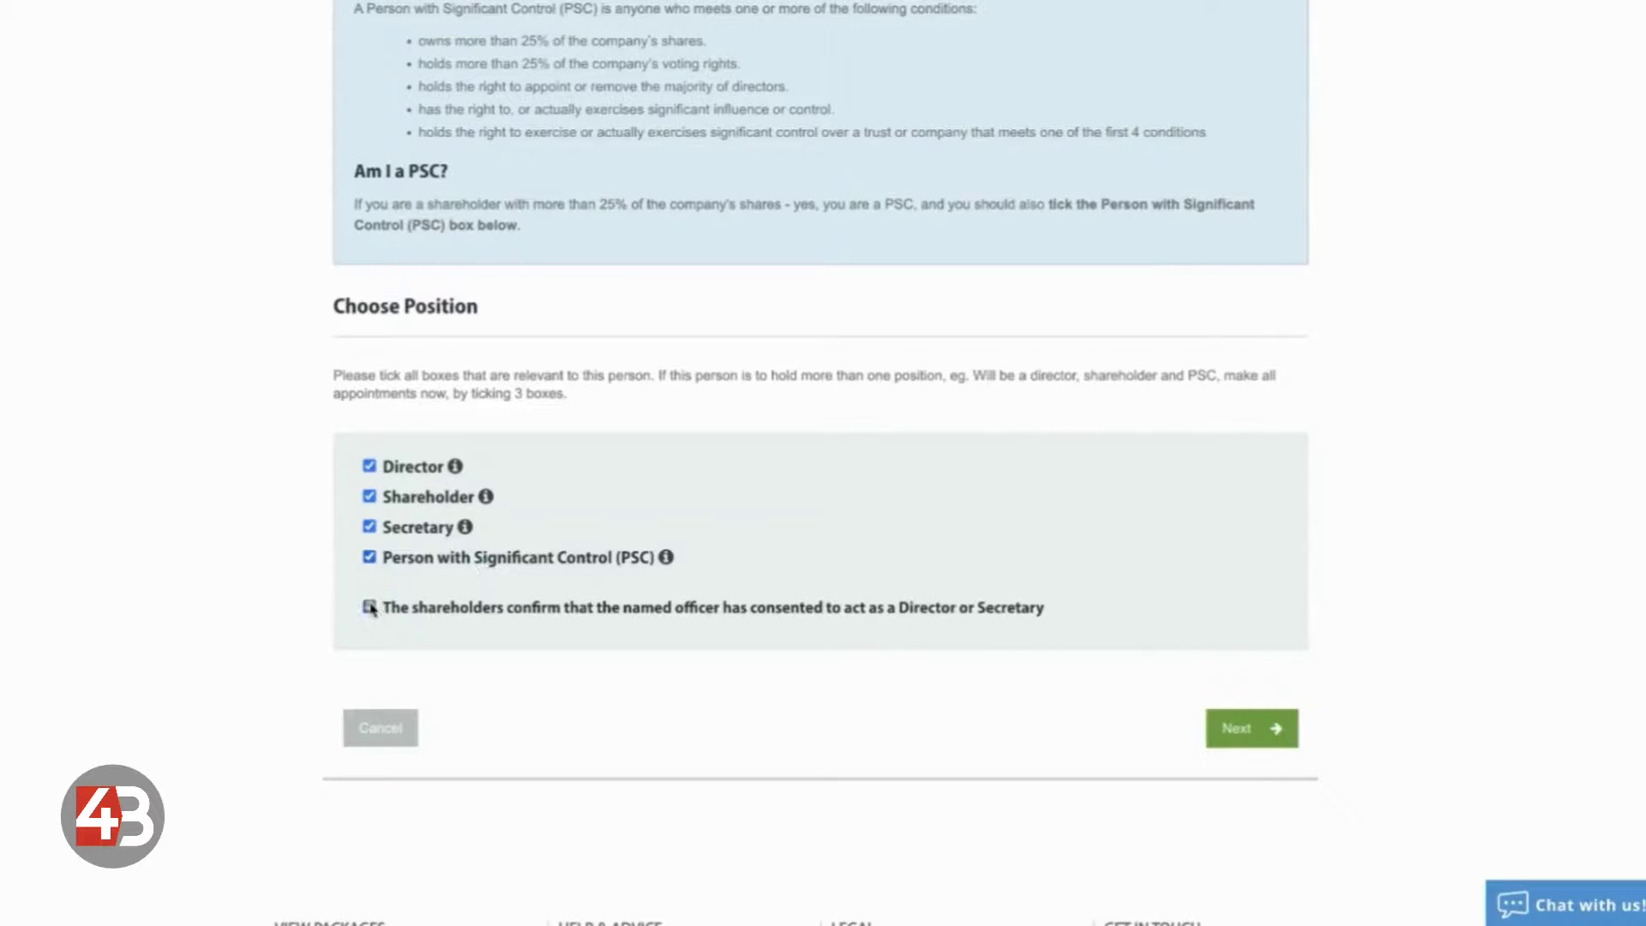
{"action": "left_click", "coordinate": [1237, 727]}
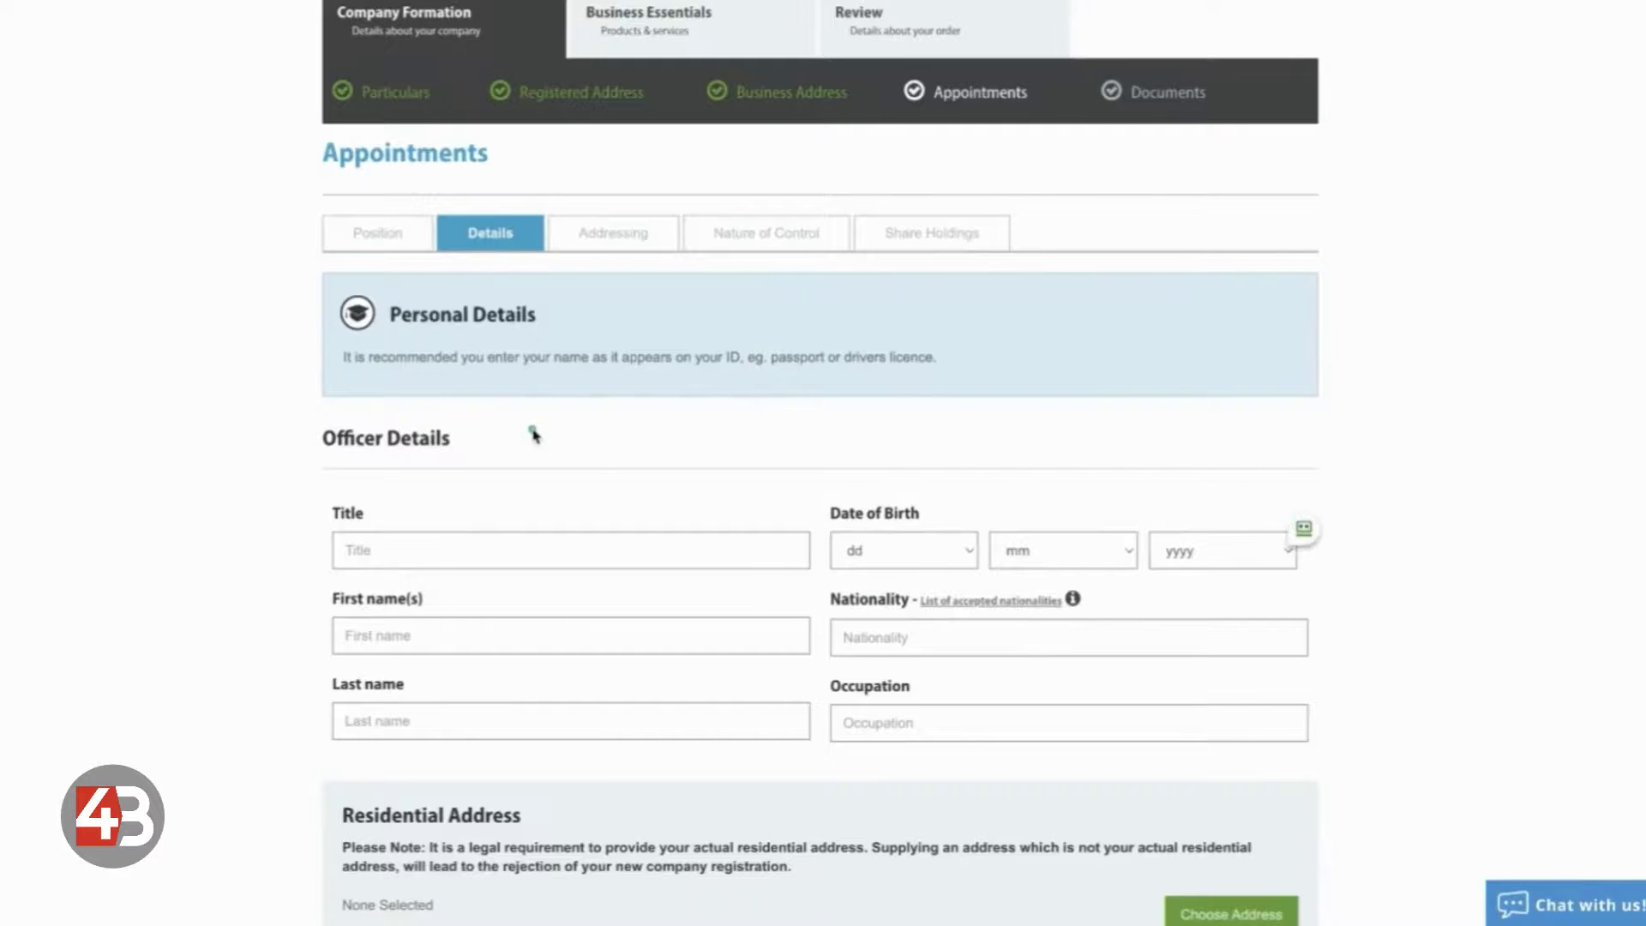
Review the officer's personal details, residential address and authentication questions that have to be filled in.
{"action": "scroll", "coordinate": [533, 435], "scroll_direction": "down", "scroll_amount": 3}
{"action": "left_click", "coordinate": [438, 292]}
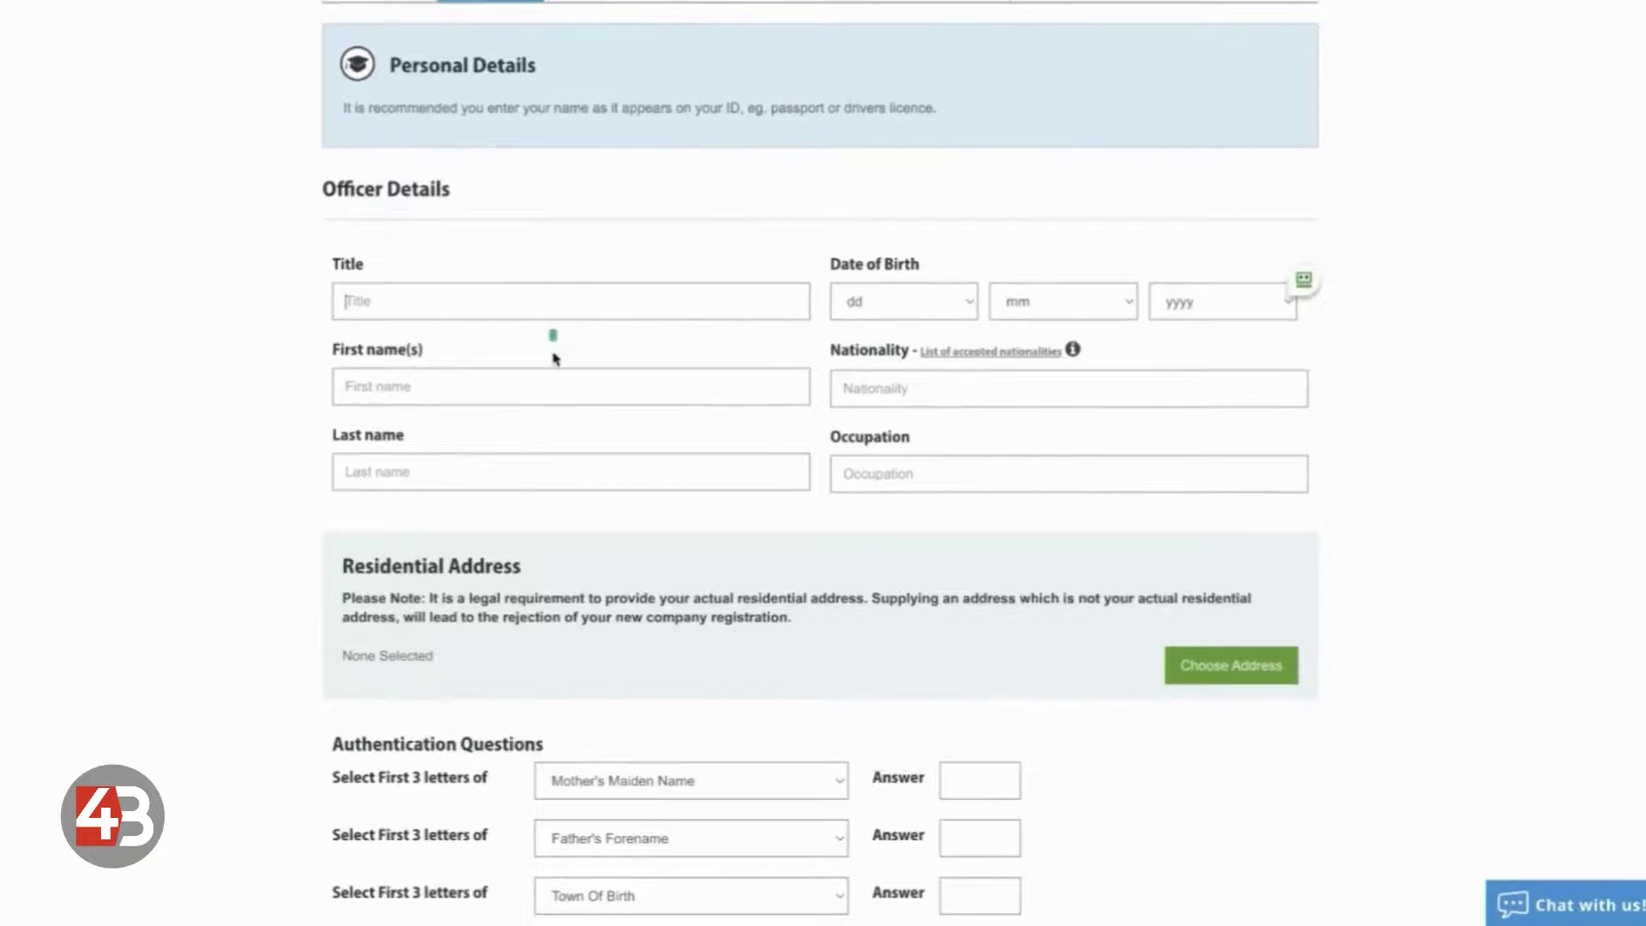
{"action": "scroll", "coordinate": [551, 533], "scroll_direction": "down", "scroll_amount": 1}
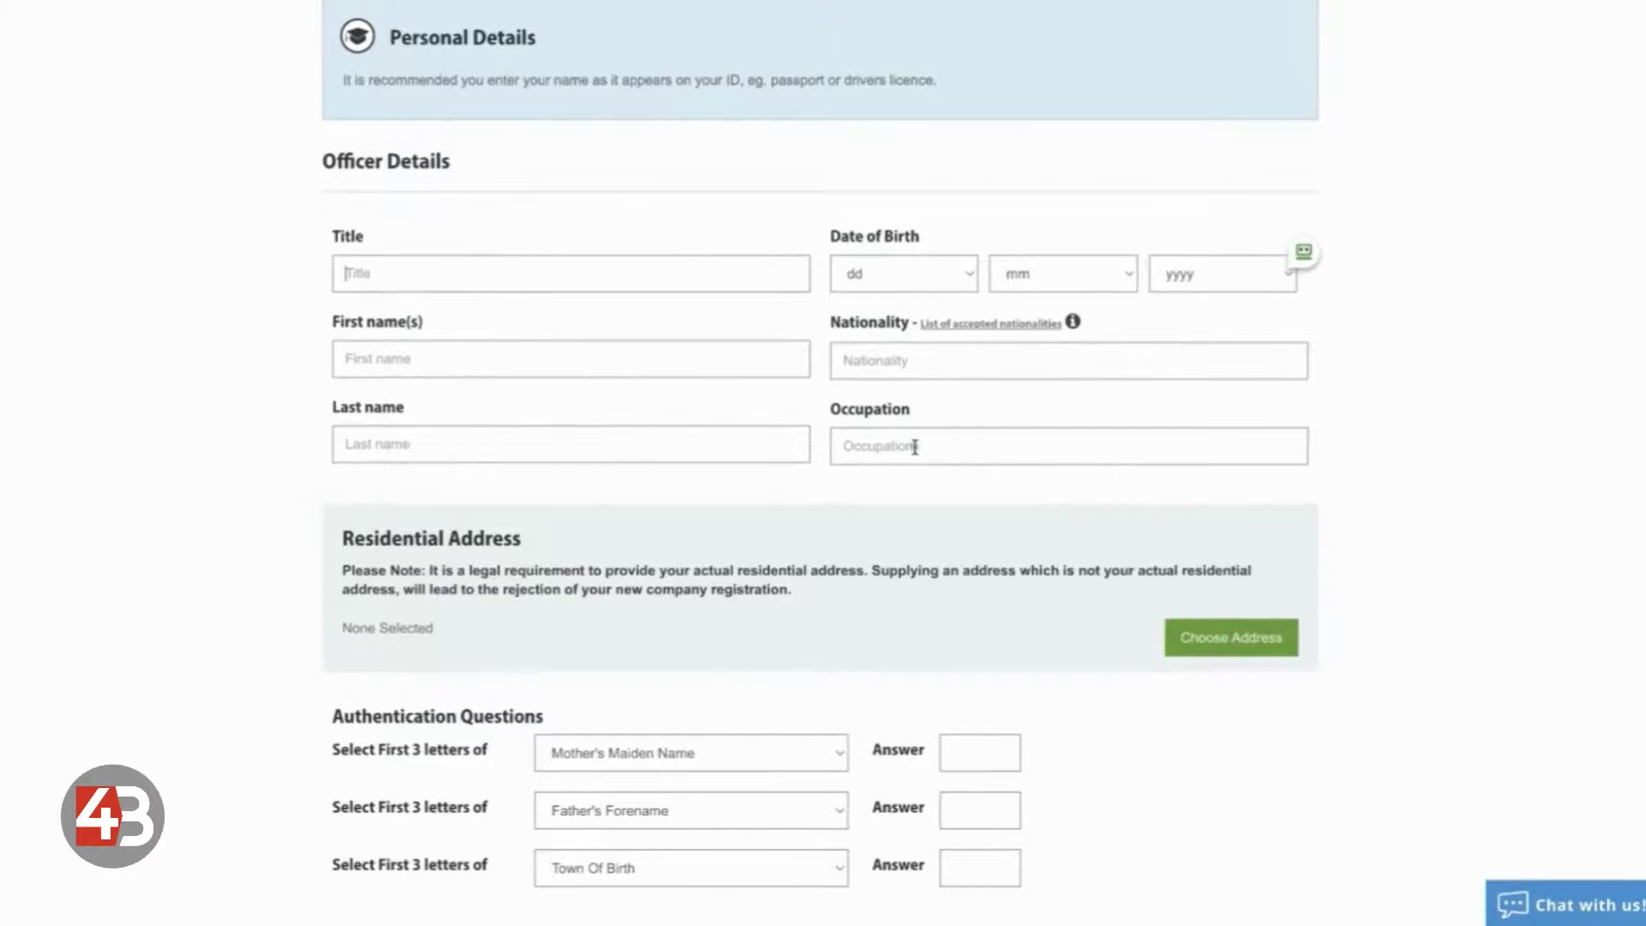
{"action": "scroll", "coordinate": [911, 445], "scroll_direction": "down", "scroll_amount": 5}
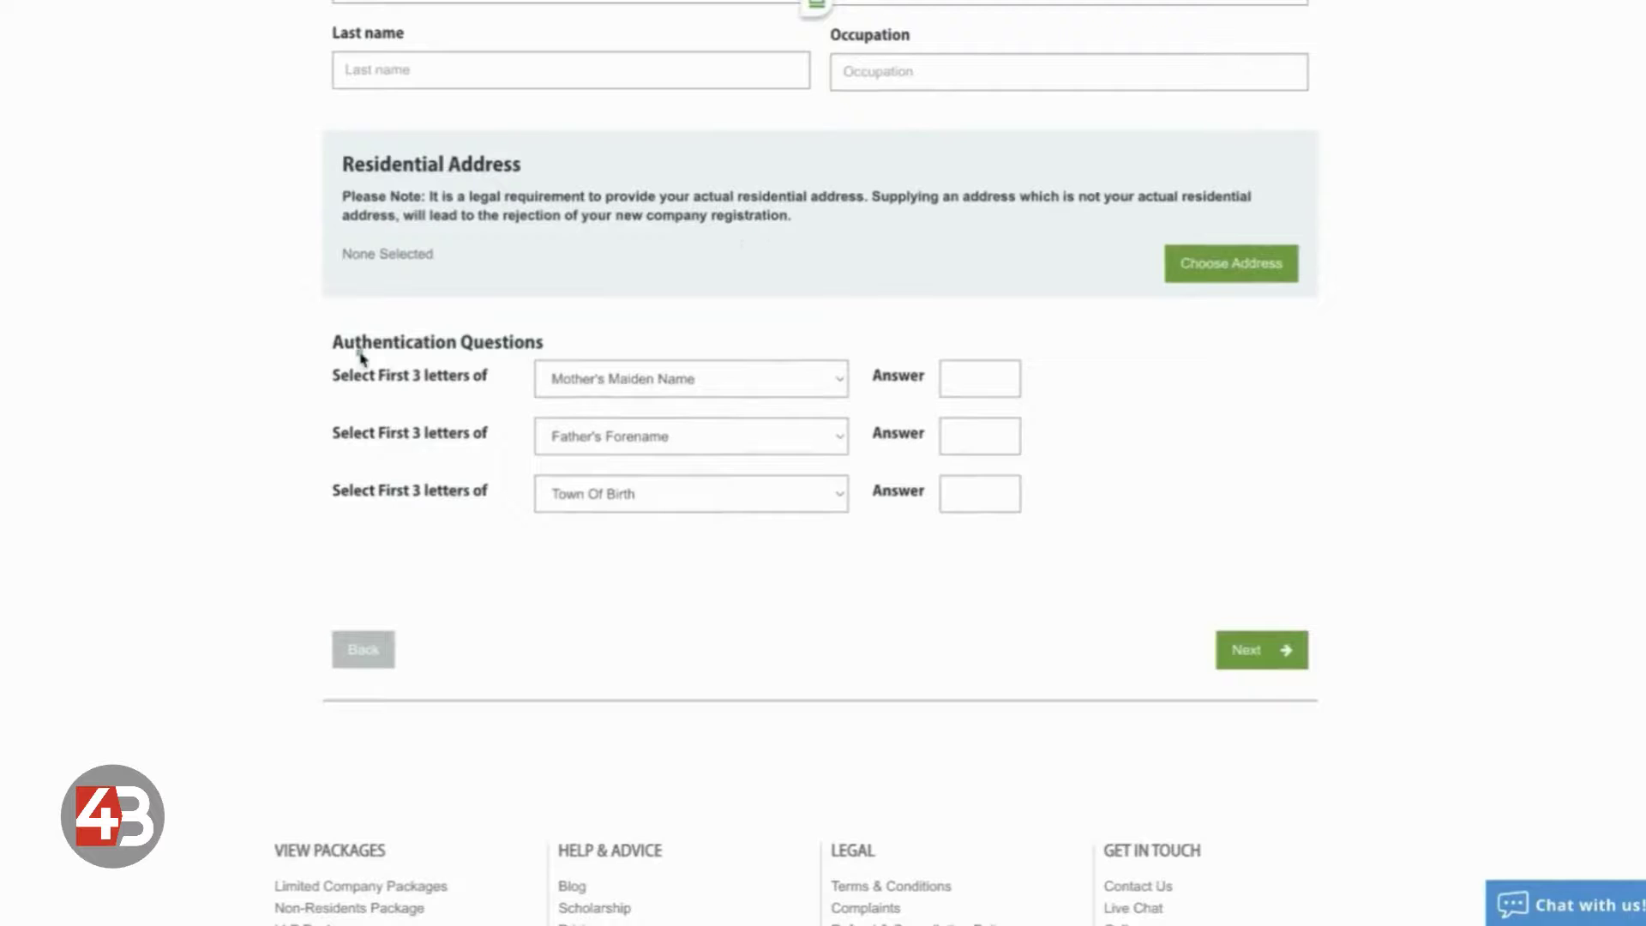
{"action": "left_click", "coordinate": [686, 378]}
{"action": "left_click", "coordinate": [689, 358]}
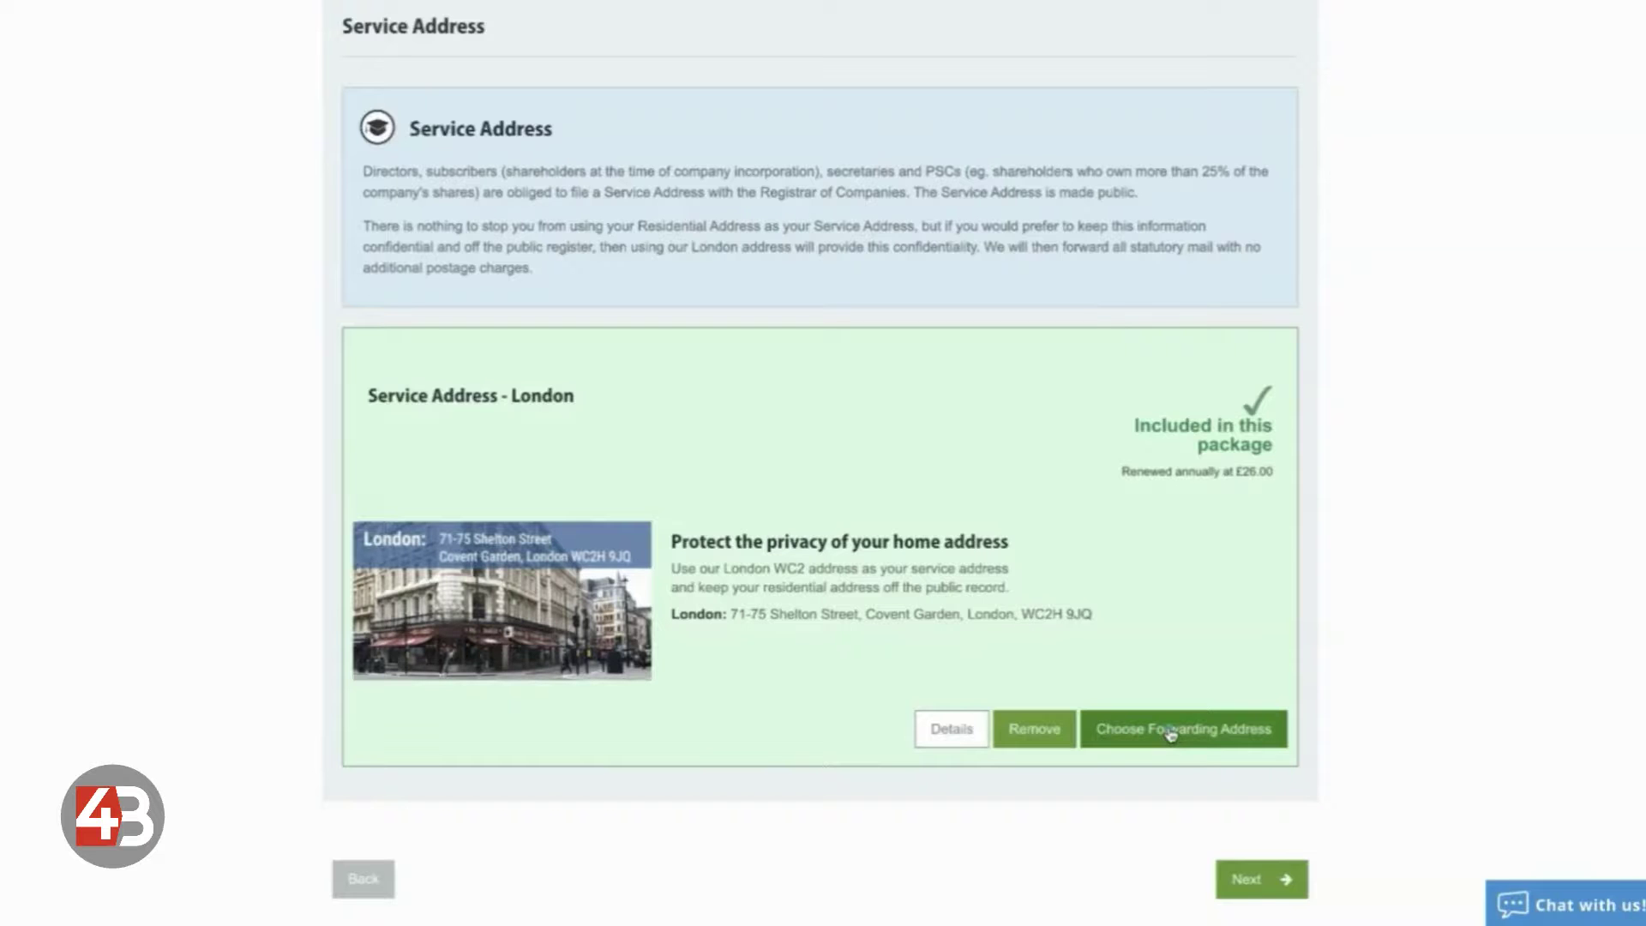
Keep the included London service address and continue to the officer's nature of control.
{"action": "scroll", "coordinate": [1171, 733], "scroll_direction": "down", "scroll_amount": 2}
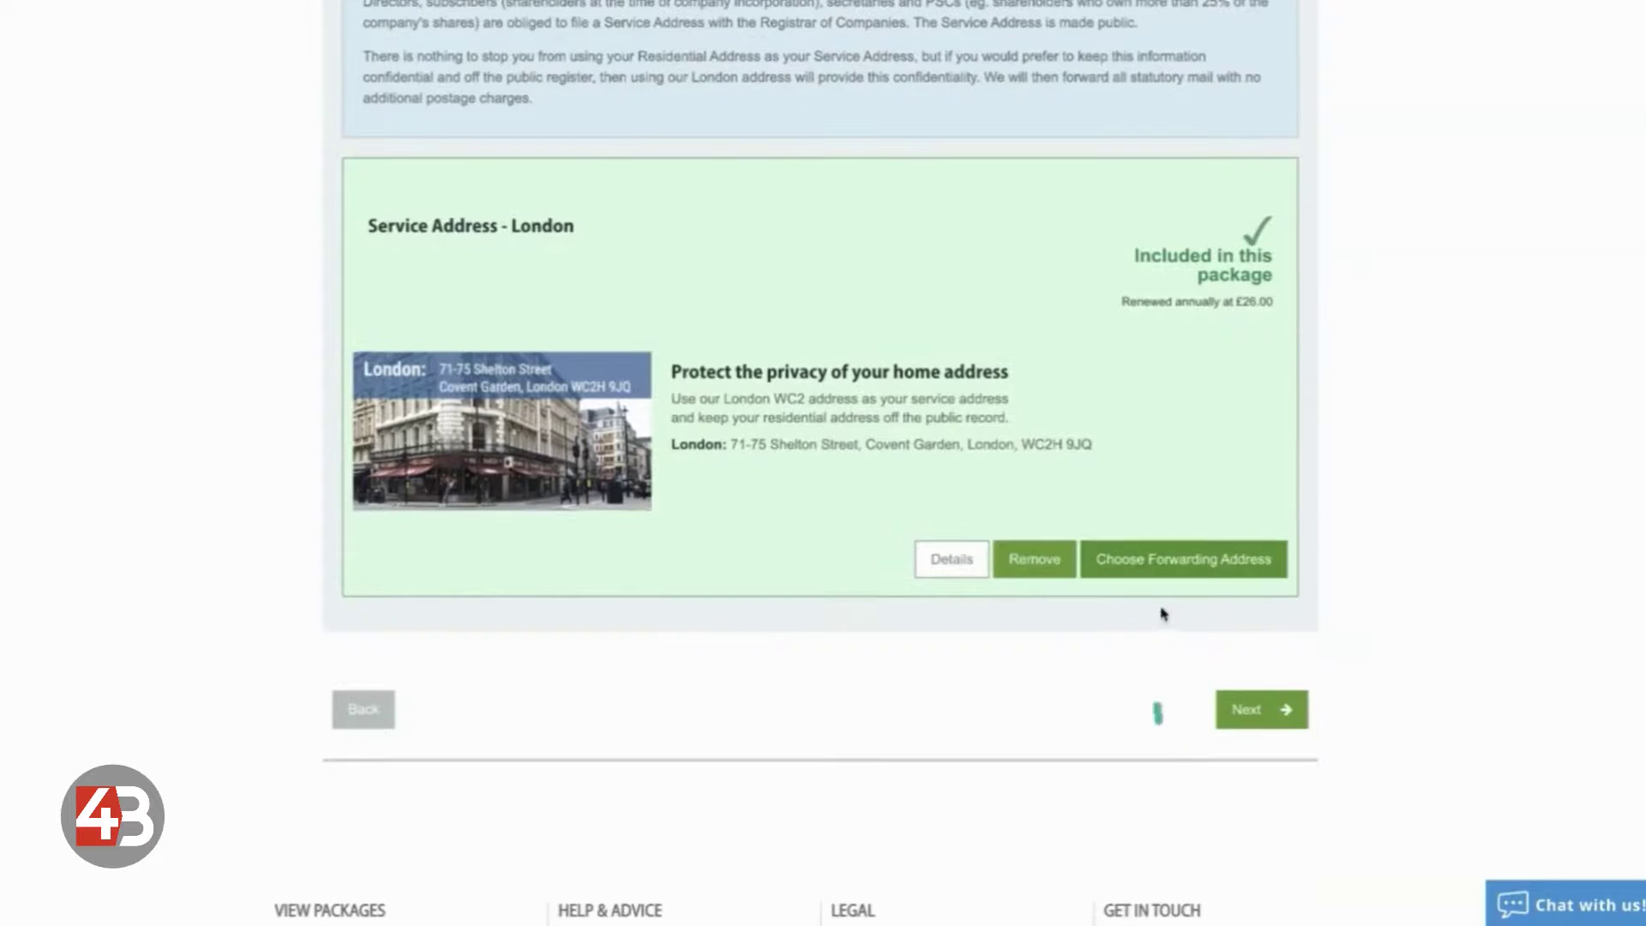
{"action": "left_click", "coordinate": [1269, 709]}
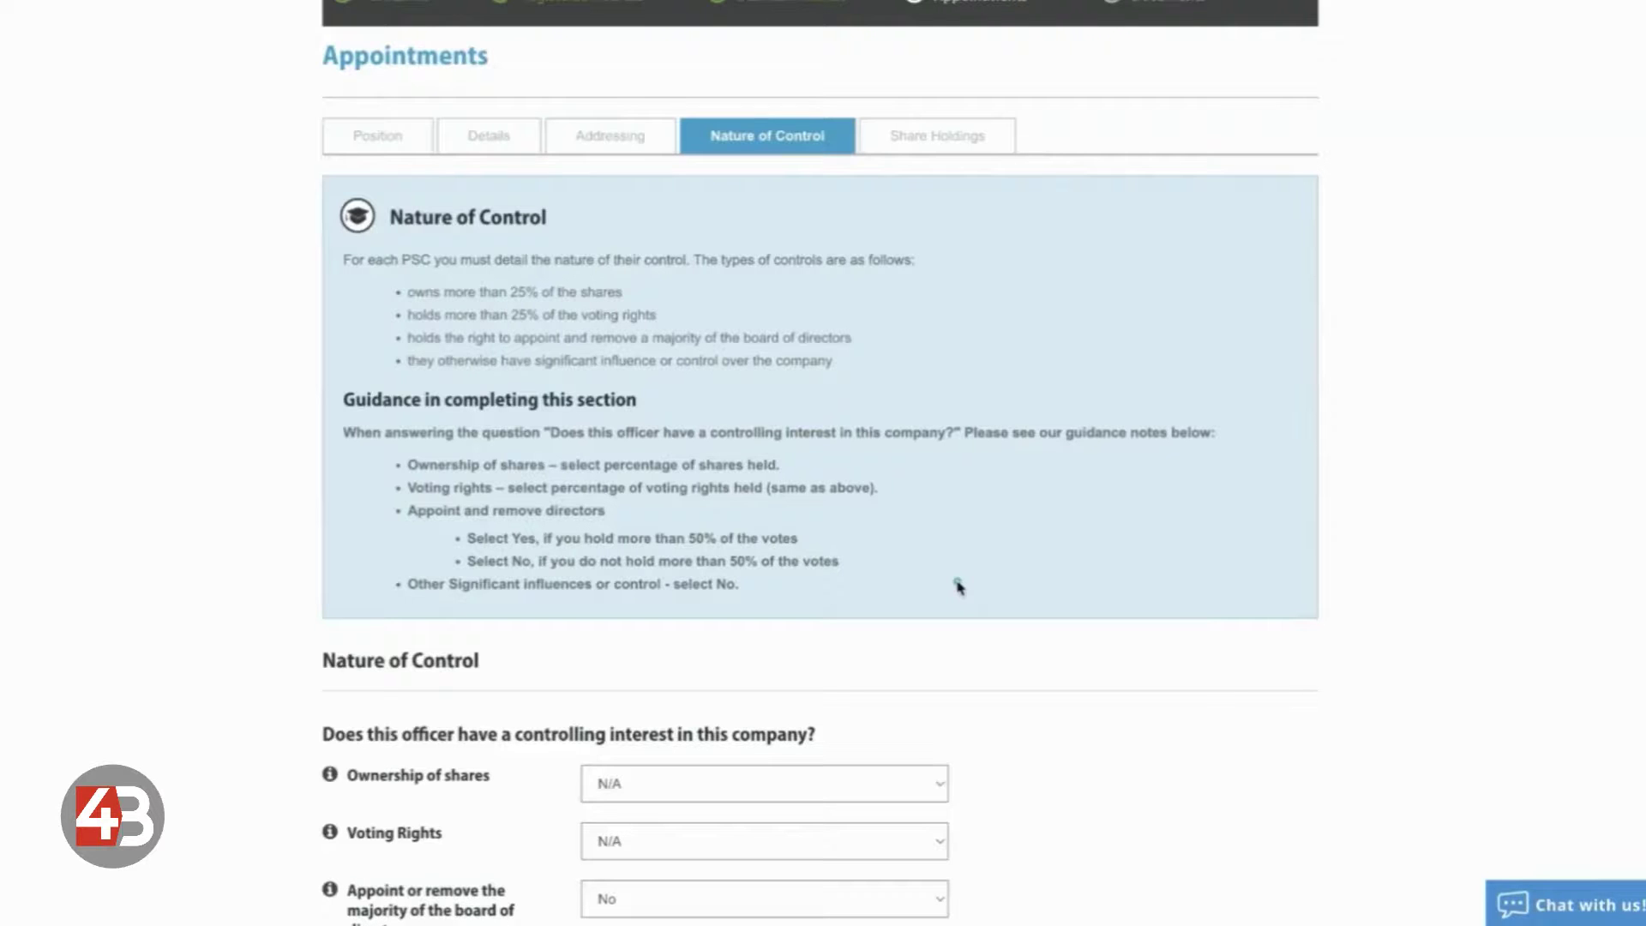
Set the officer's ownership of shares and voting rights to 75% or more, and the right to appoint or remove directors to Yes.
{"action": "scroll", "coordinate": [958, 586], "scroll_direction": "down", "scroll_amount": 6}
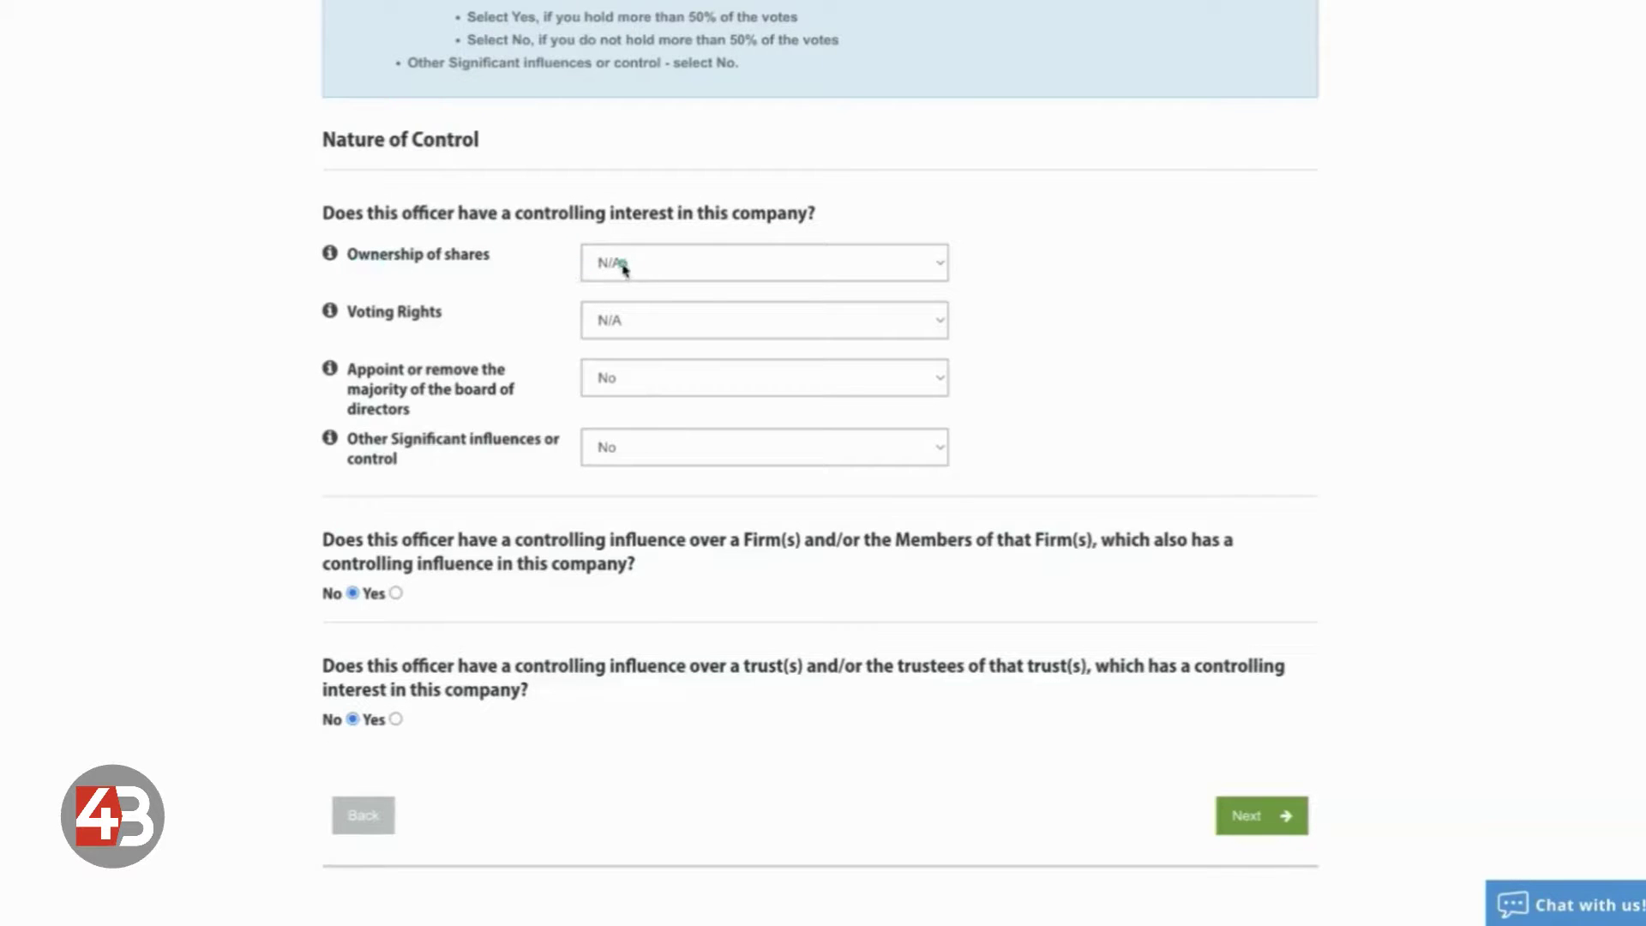
{"action": "left_click", "coordinate": [669, 268]}
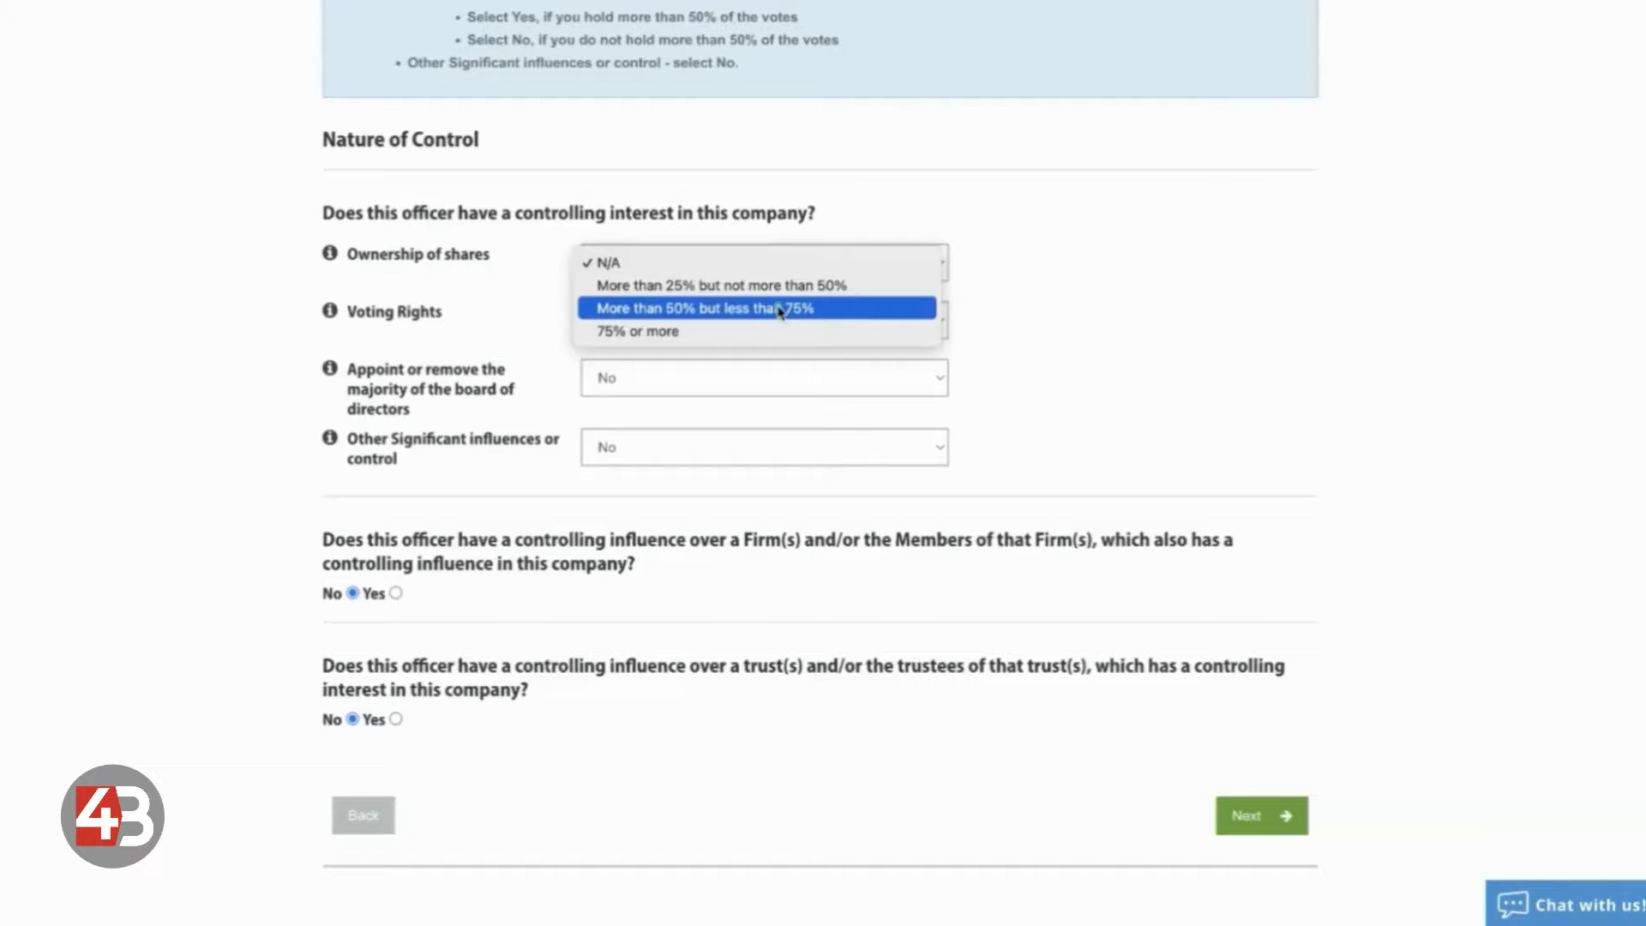
{"action": "left_click", "coordinate": [727, 337]}
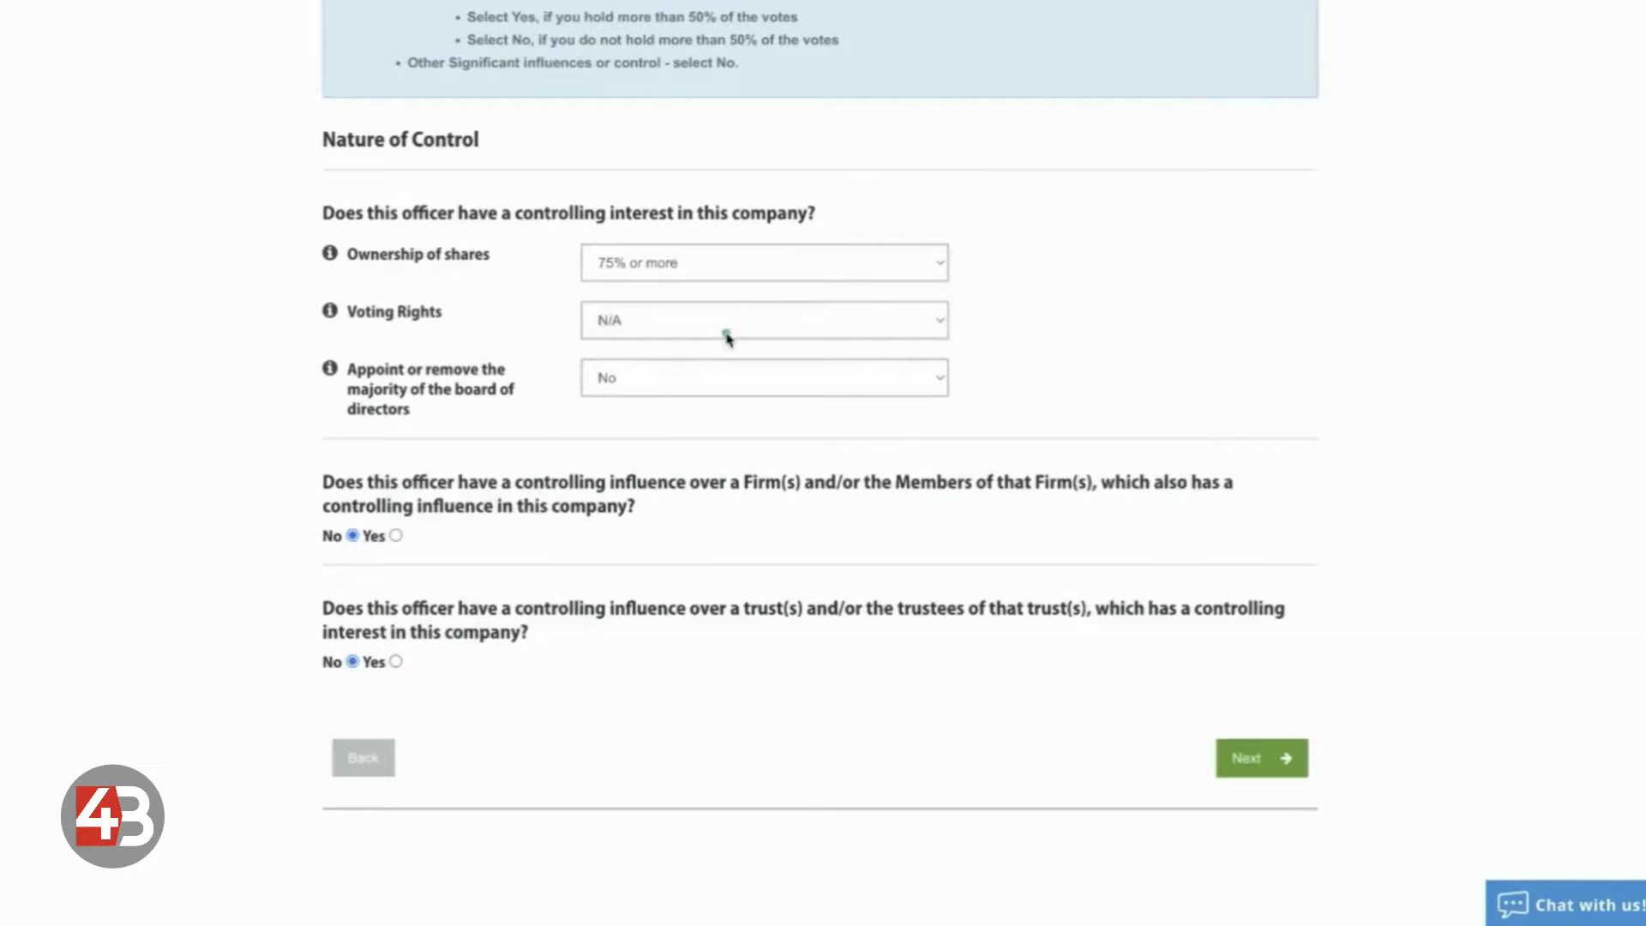
{"action": "left_click", "coordinate": [688, 320]}
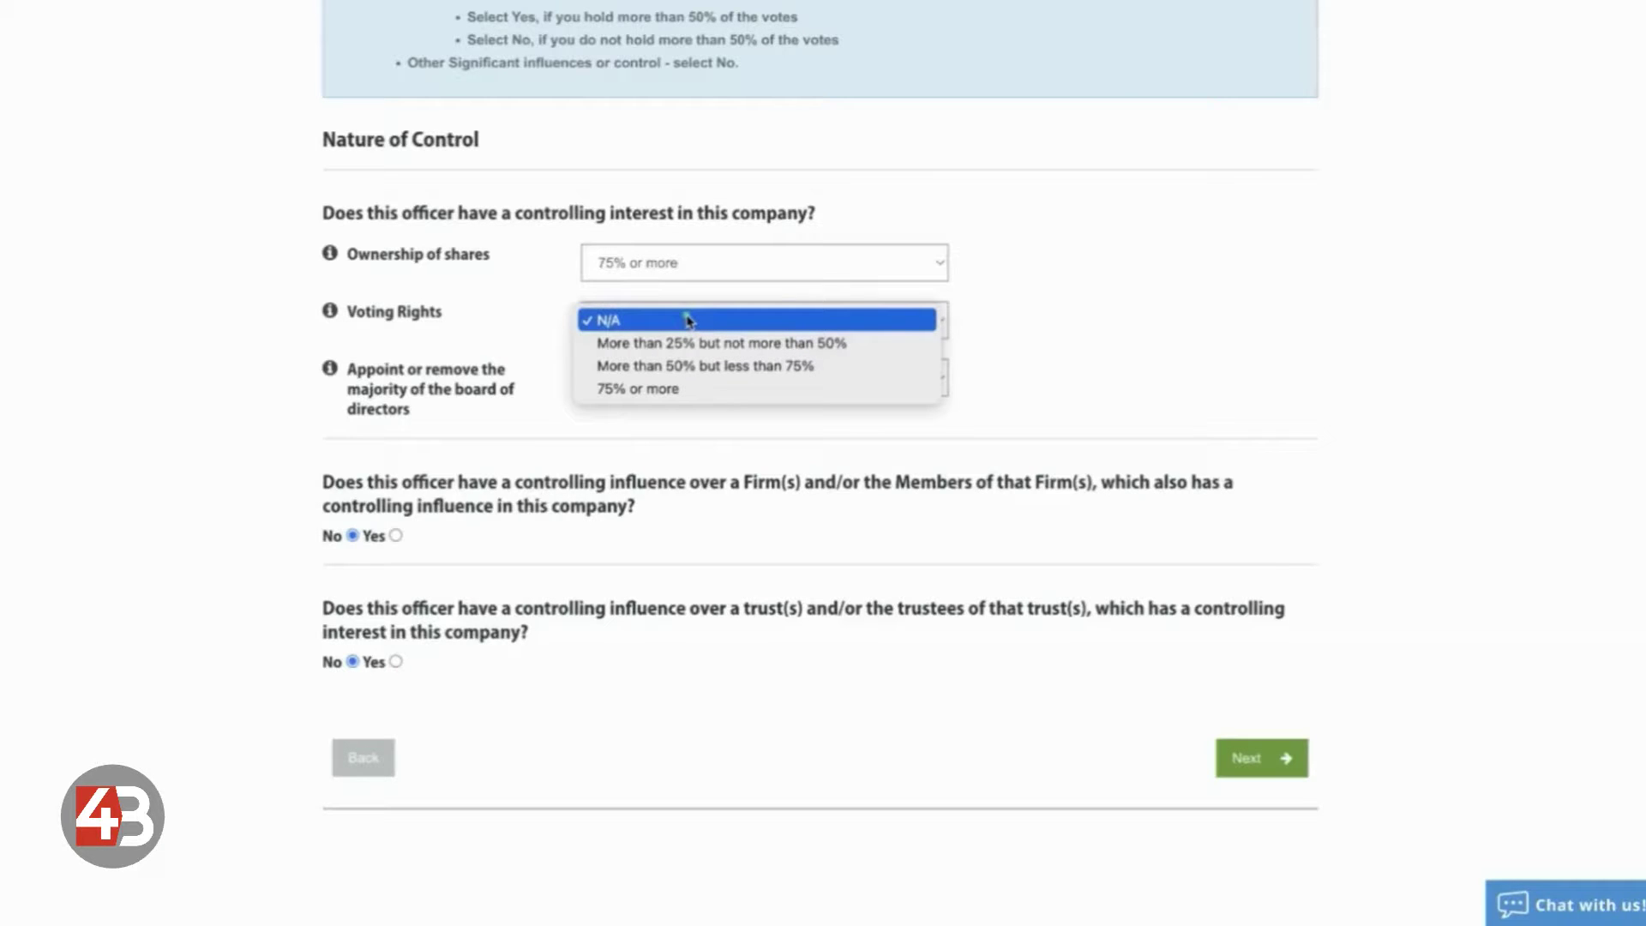
{"action": "left_click", "coordinate": [674, 389]}
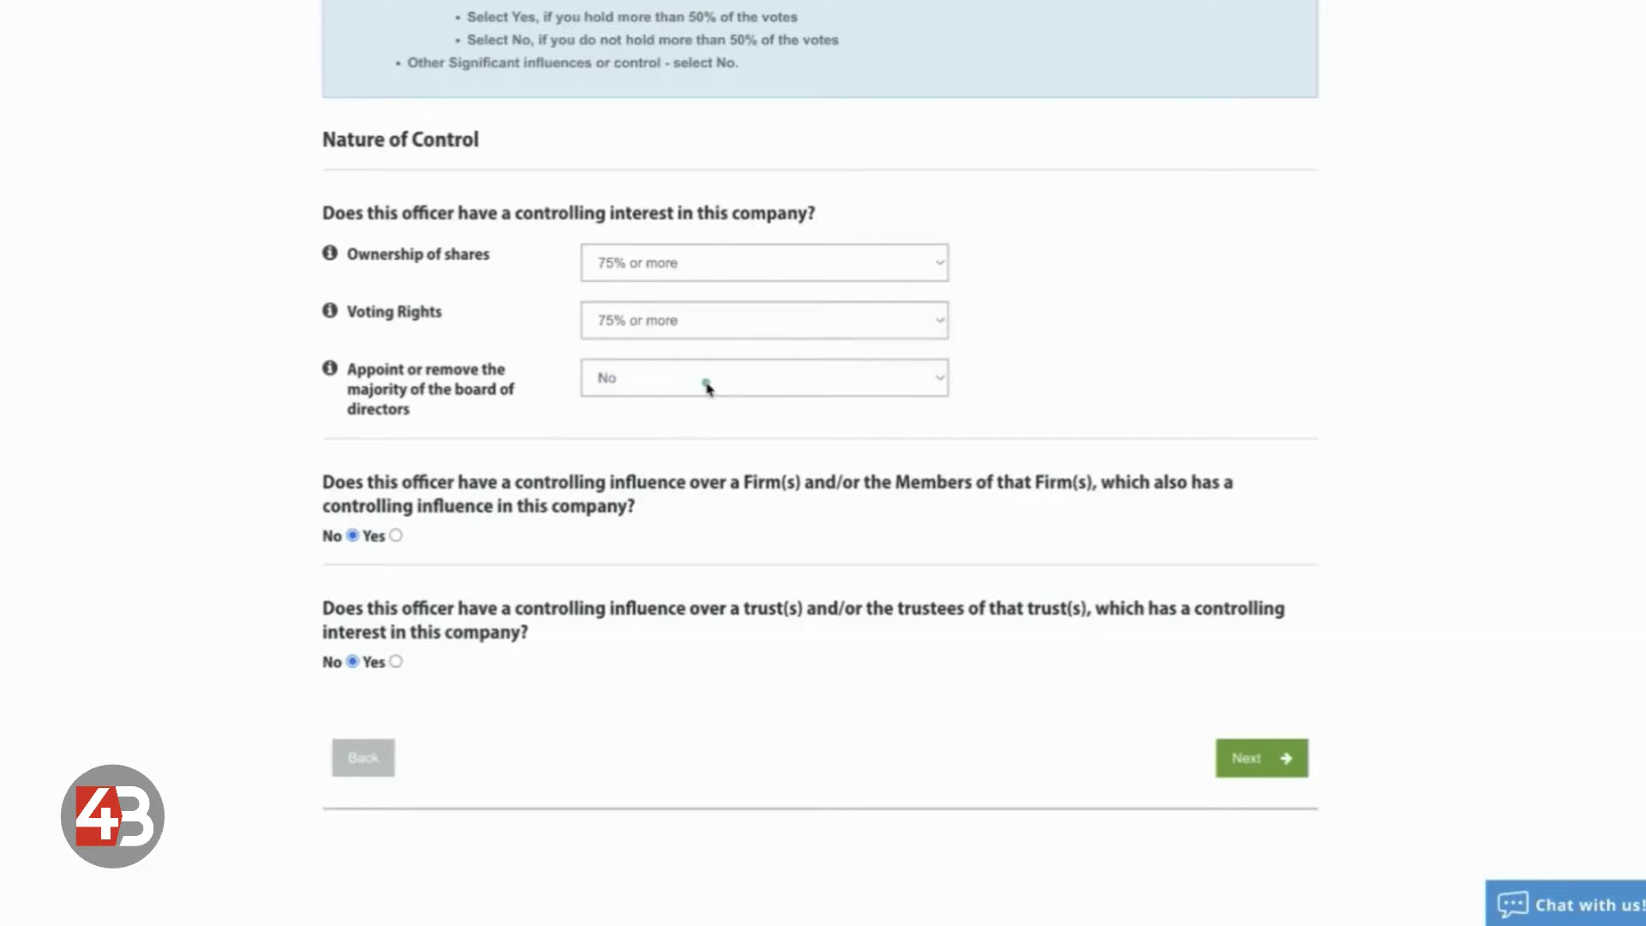
{"action": "left_click", "coordinate": [709, 388]}
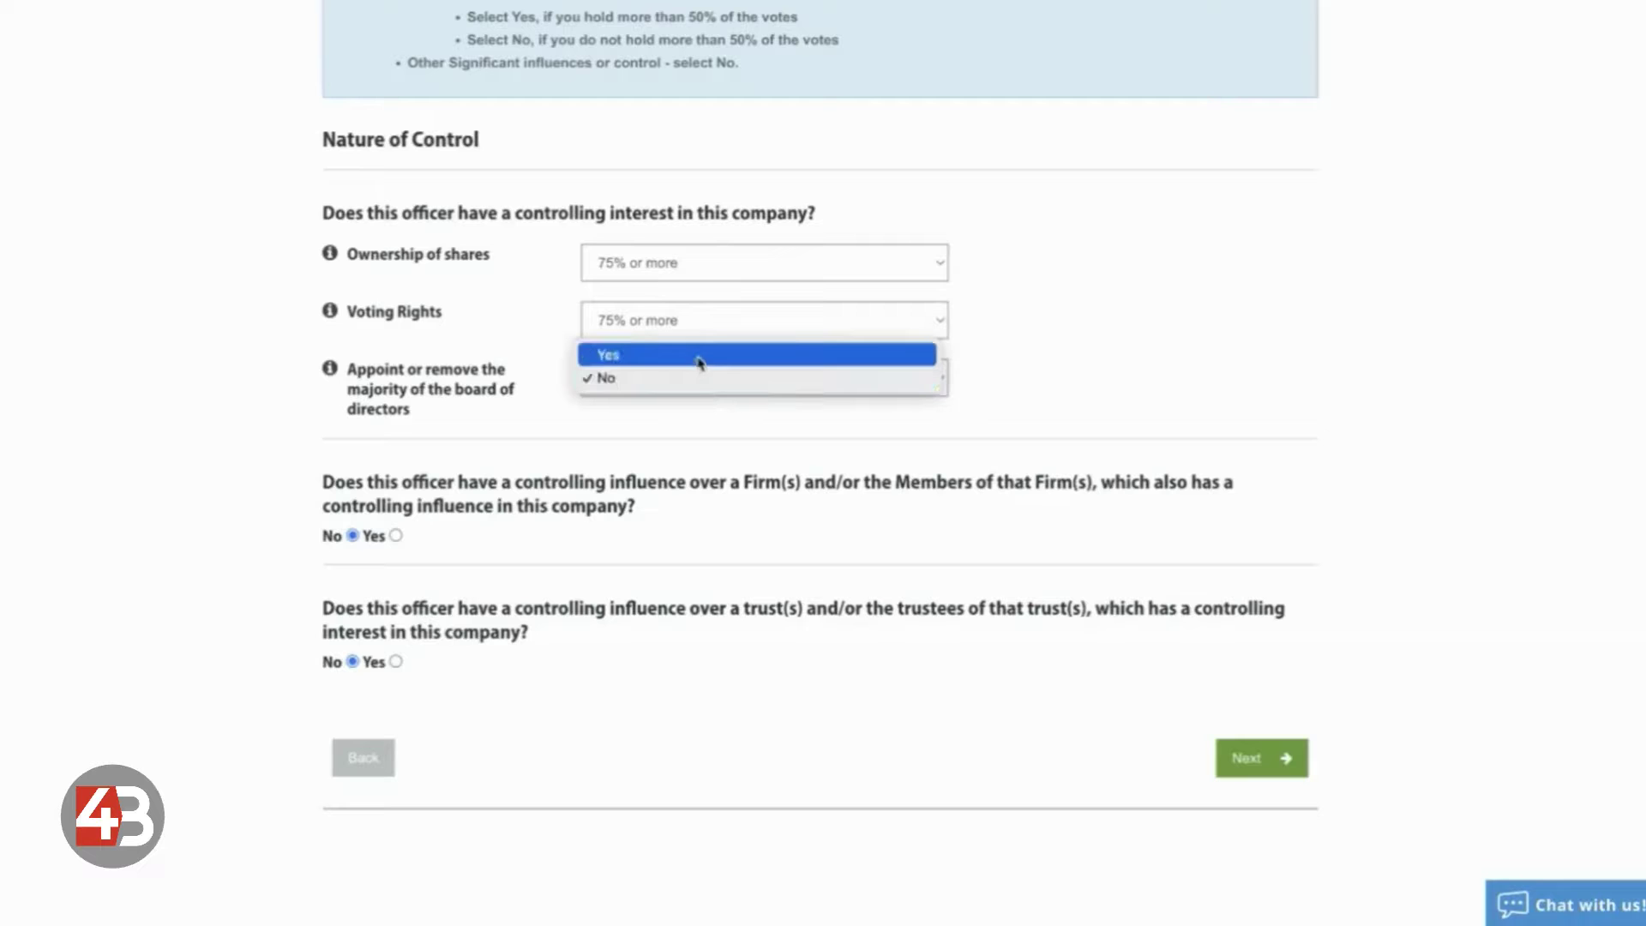
{"action": "left_click", "coordinate": [697, 355]}
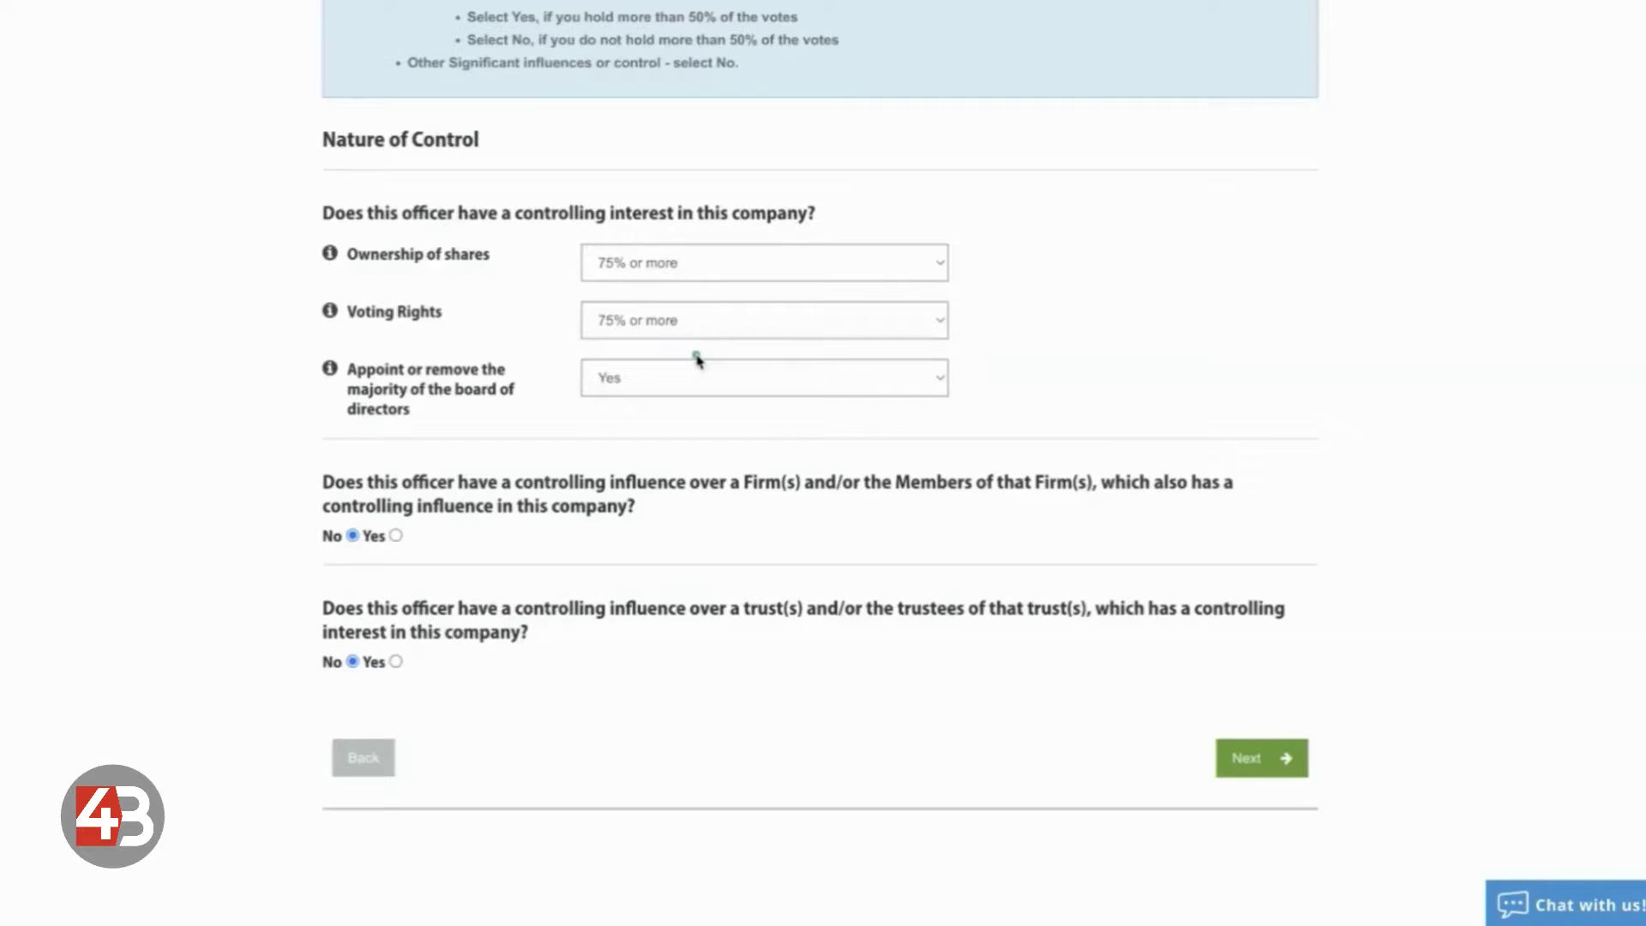
{"action": "scroll", "coordinate": [728, 537], "scroll_direction": "down", "scroll_amount": 2}
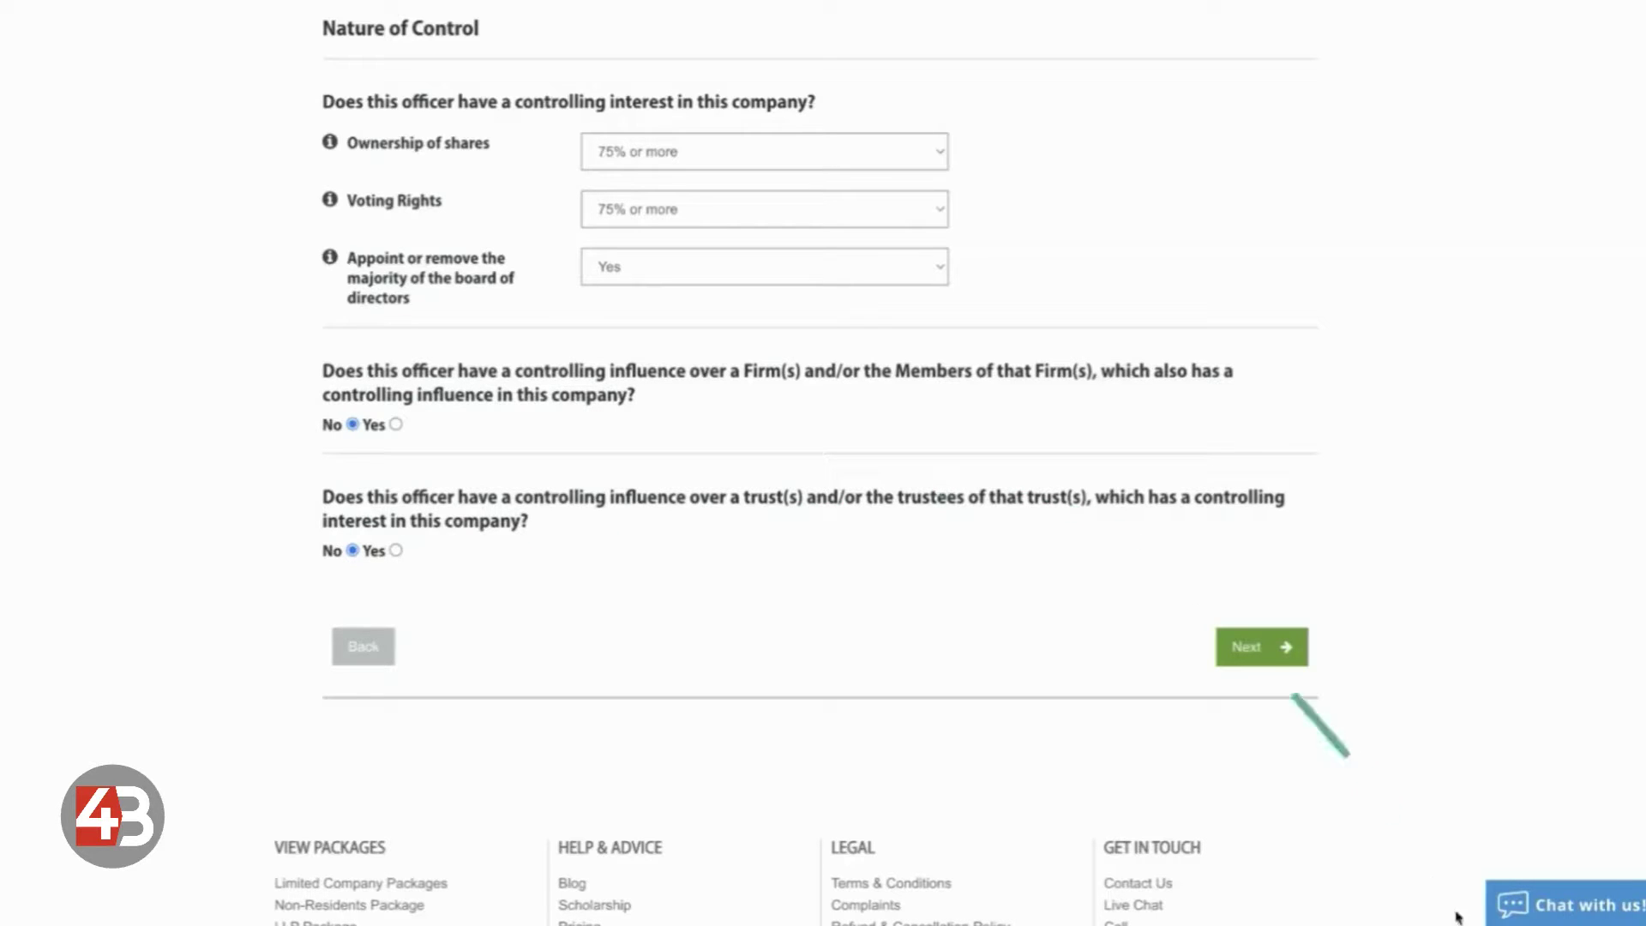
Keep the firm and trust influence answers at No, and allot the officer 100 ordinary shares at 1.00 GBP each.
{"action": "left_click", "coordinate": [1556, 911]}
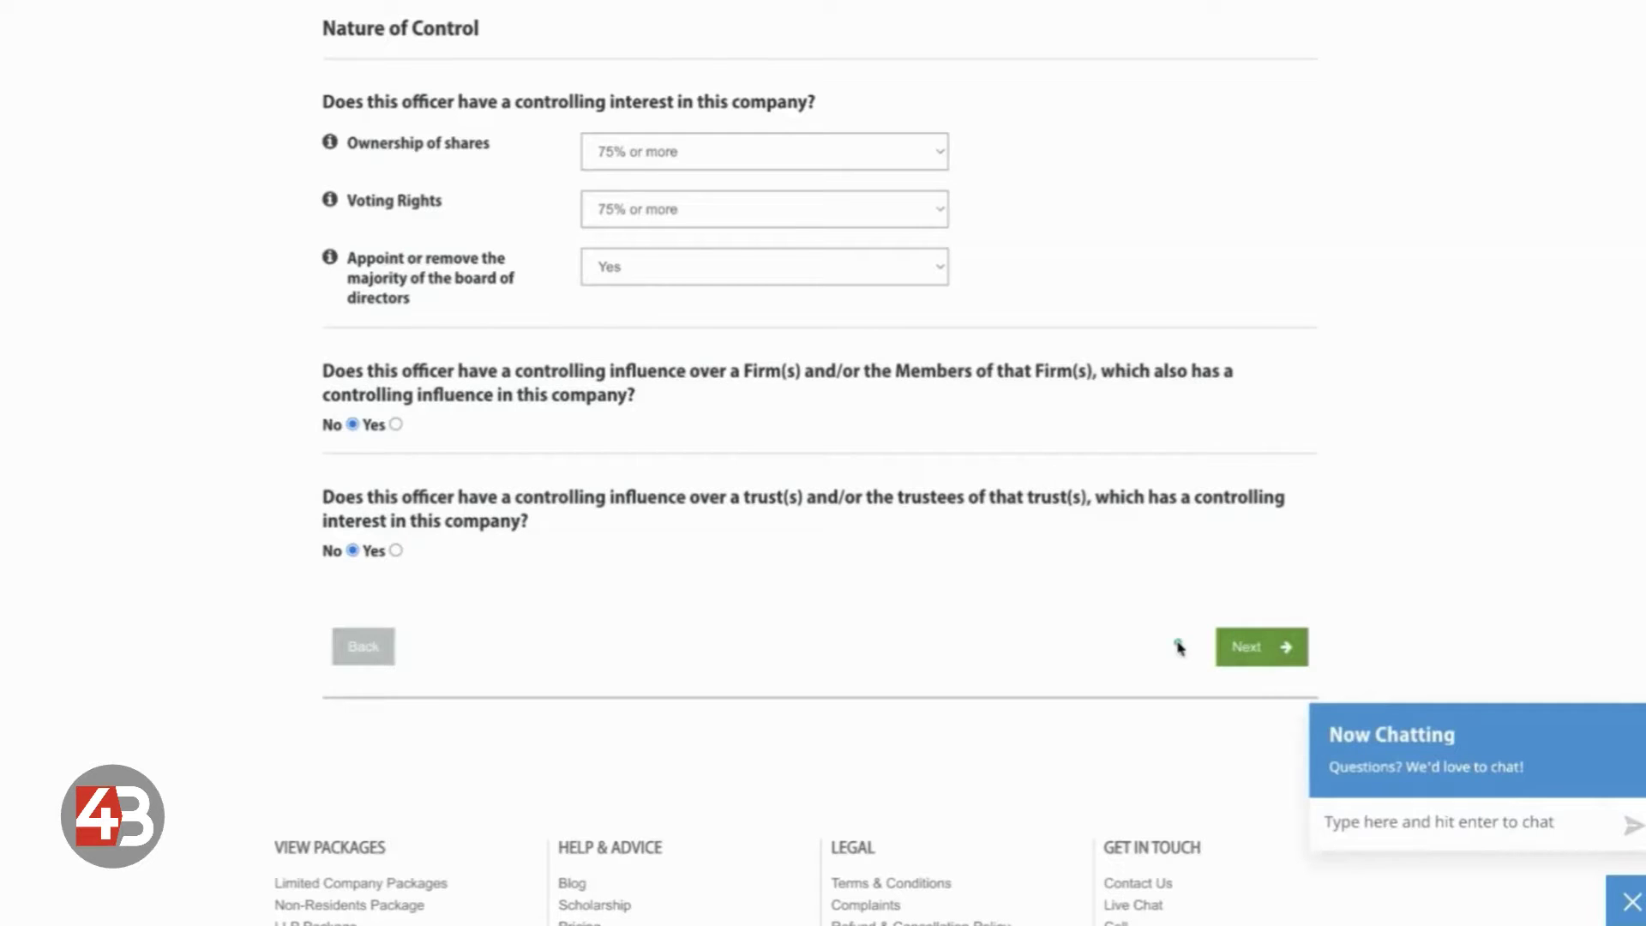
{"action": "left_click", "coordinate": [1252, 650]}
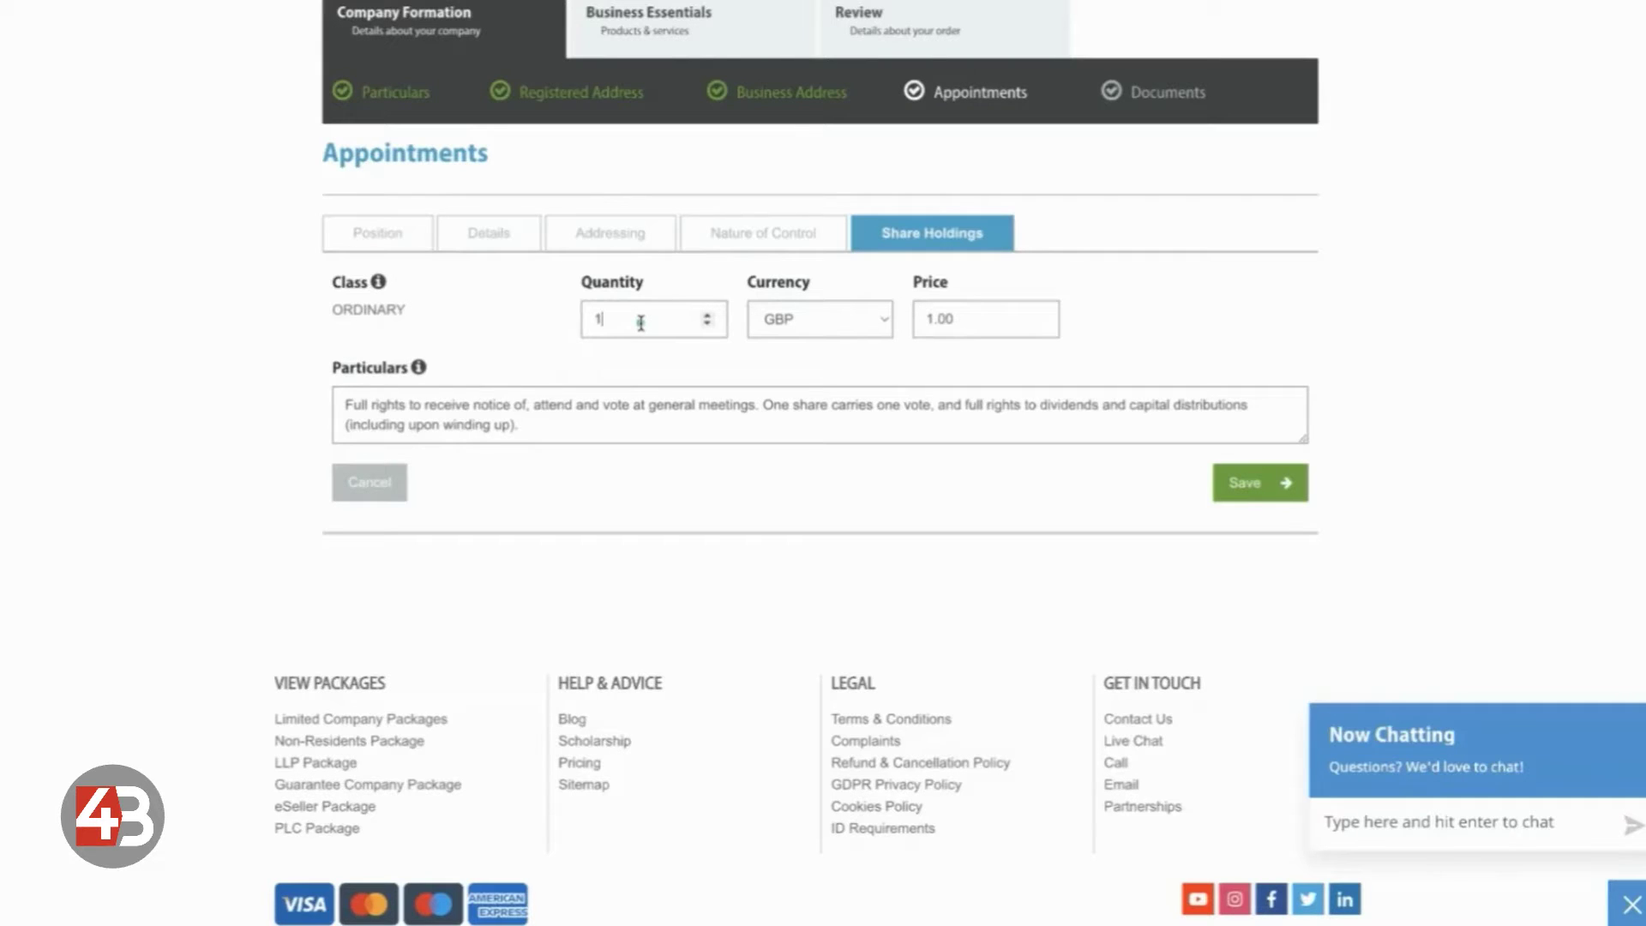
{"action": "type", "text": "00"}
{"action": "left_click", "coordinate": [581, 424]}
{"action": "left_click", "coordinate": [1284, 482]}
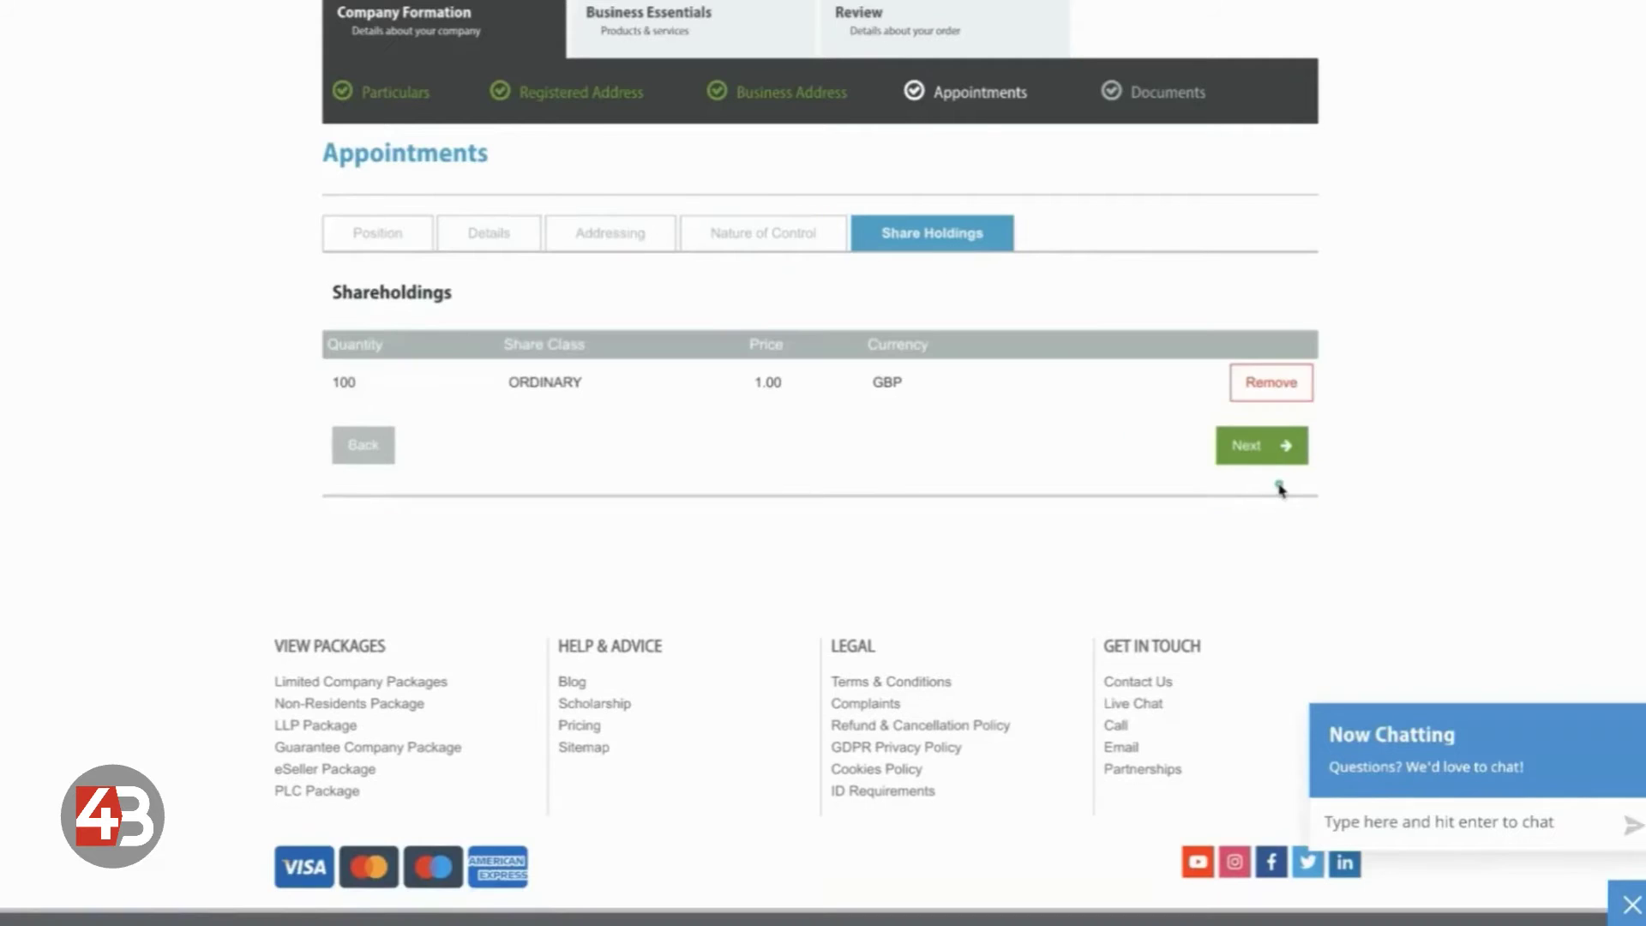
{"action": "left_click", "coordinate": [1259, 446]}
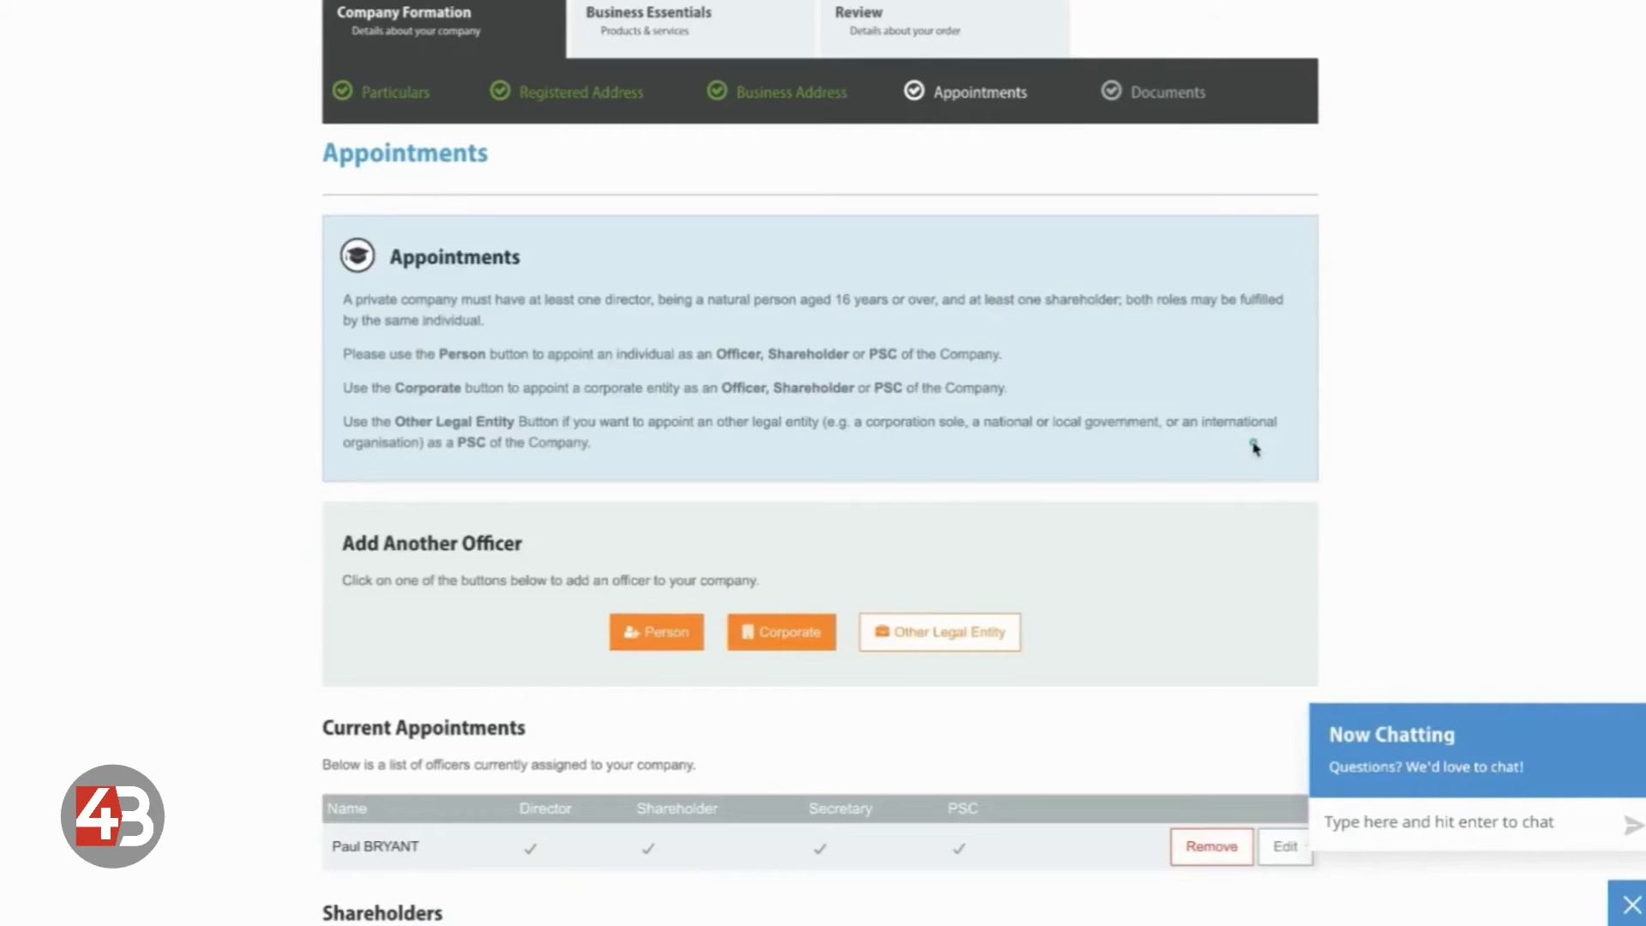
Accept the appointments and share class, keep the free Generic Limited by Shares Articles, and continue to the order review.
{"action": "scroll", "coordinate": [1251, 444], "scroll_direction": "down", "scroll_amount": 10}
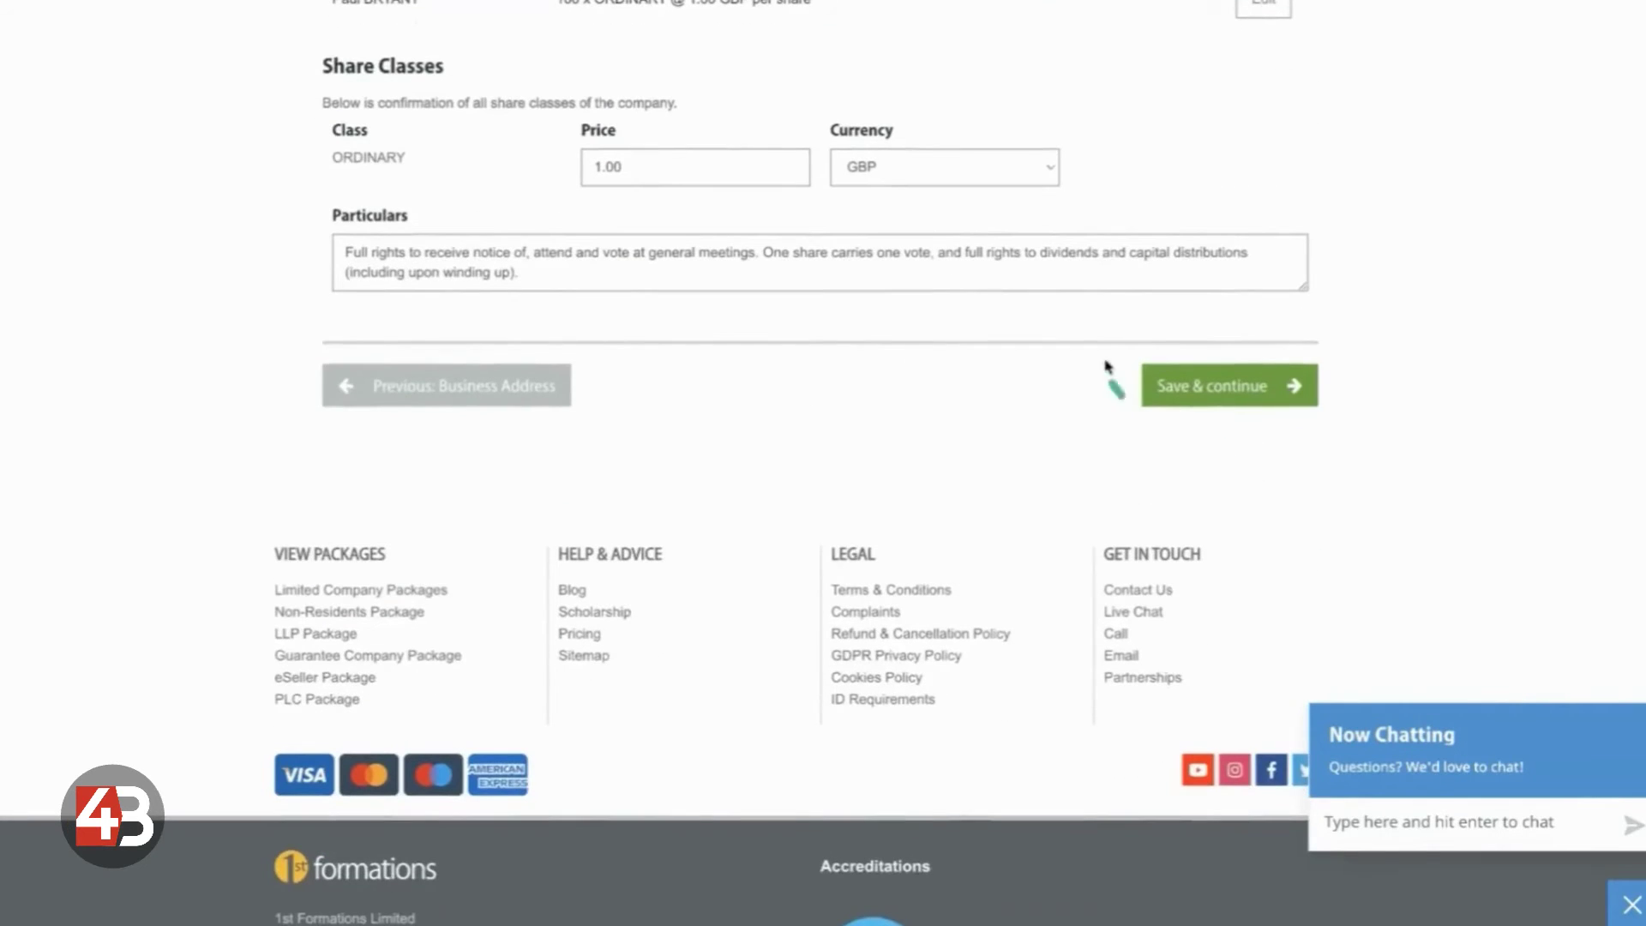
{"action": "left_click", "coordinate": [1225, 396]}
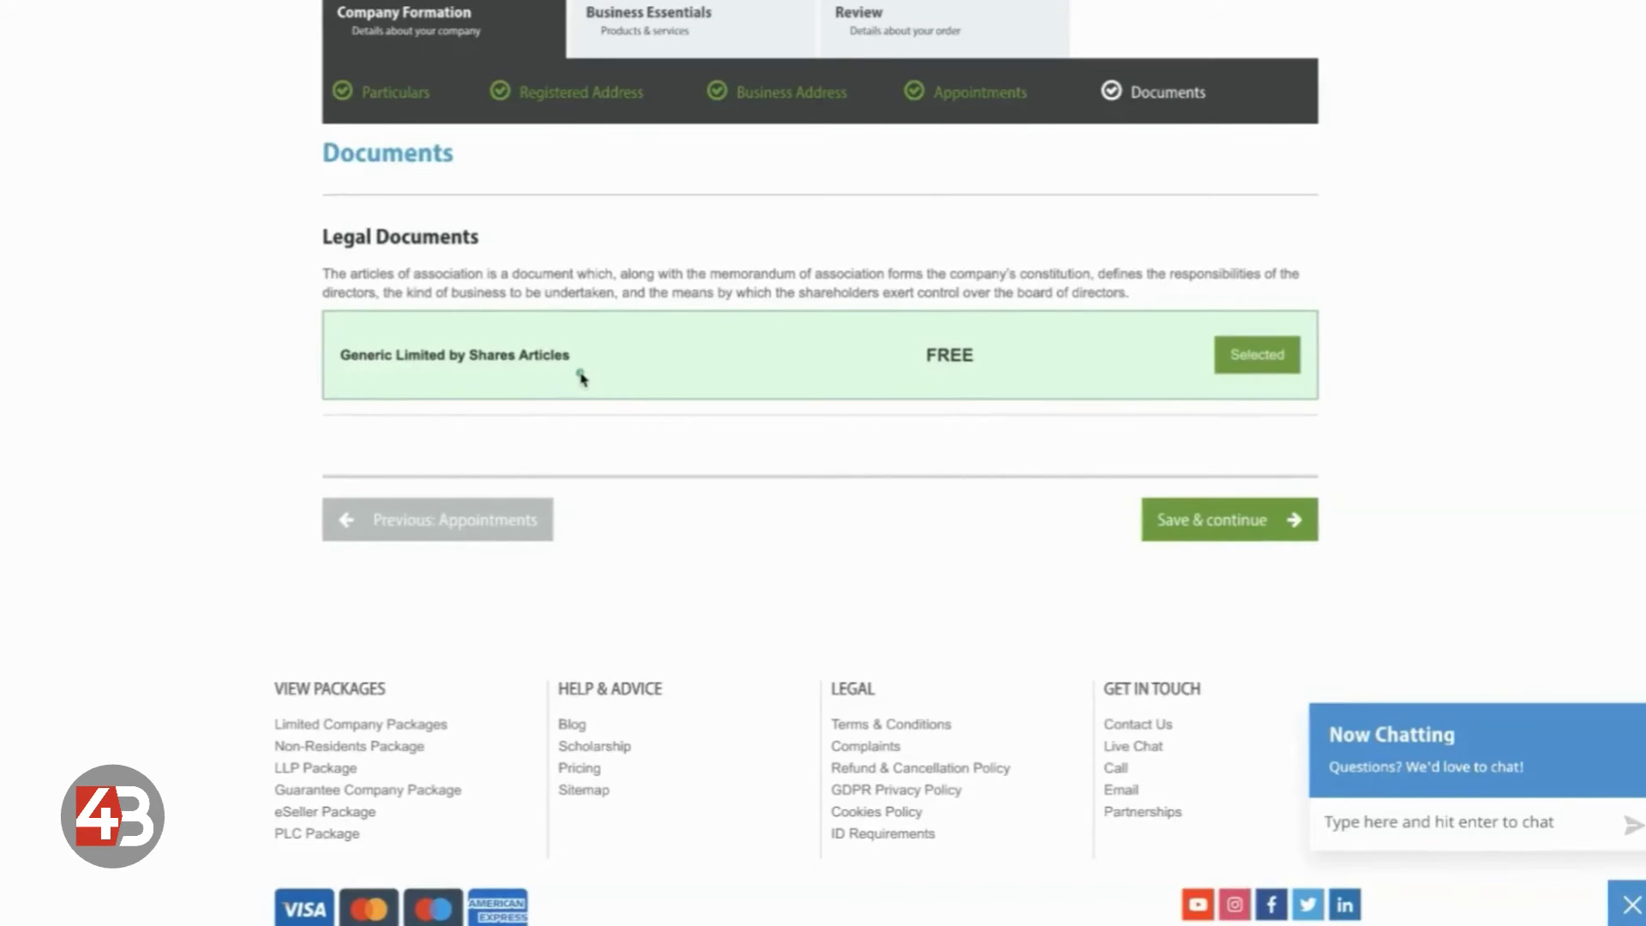
{"action": "left_click", "coordinate": [1201, 533]}
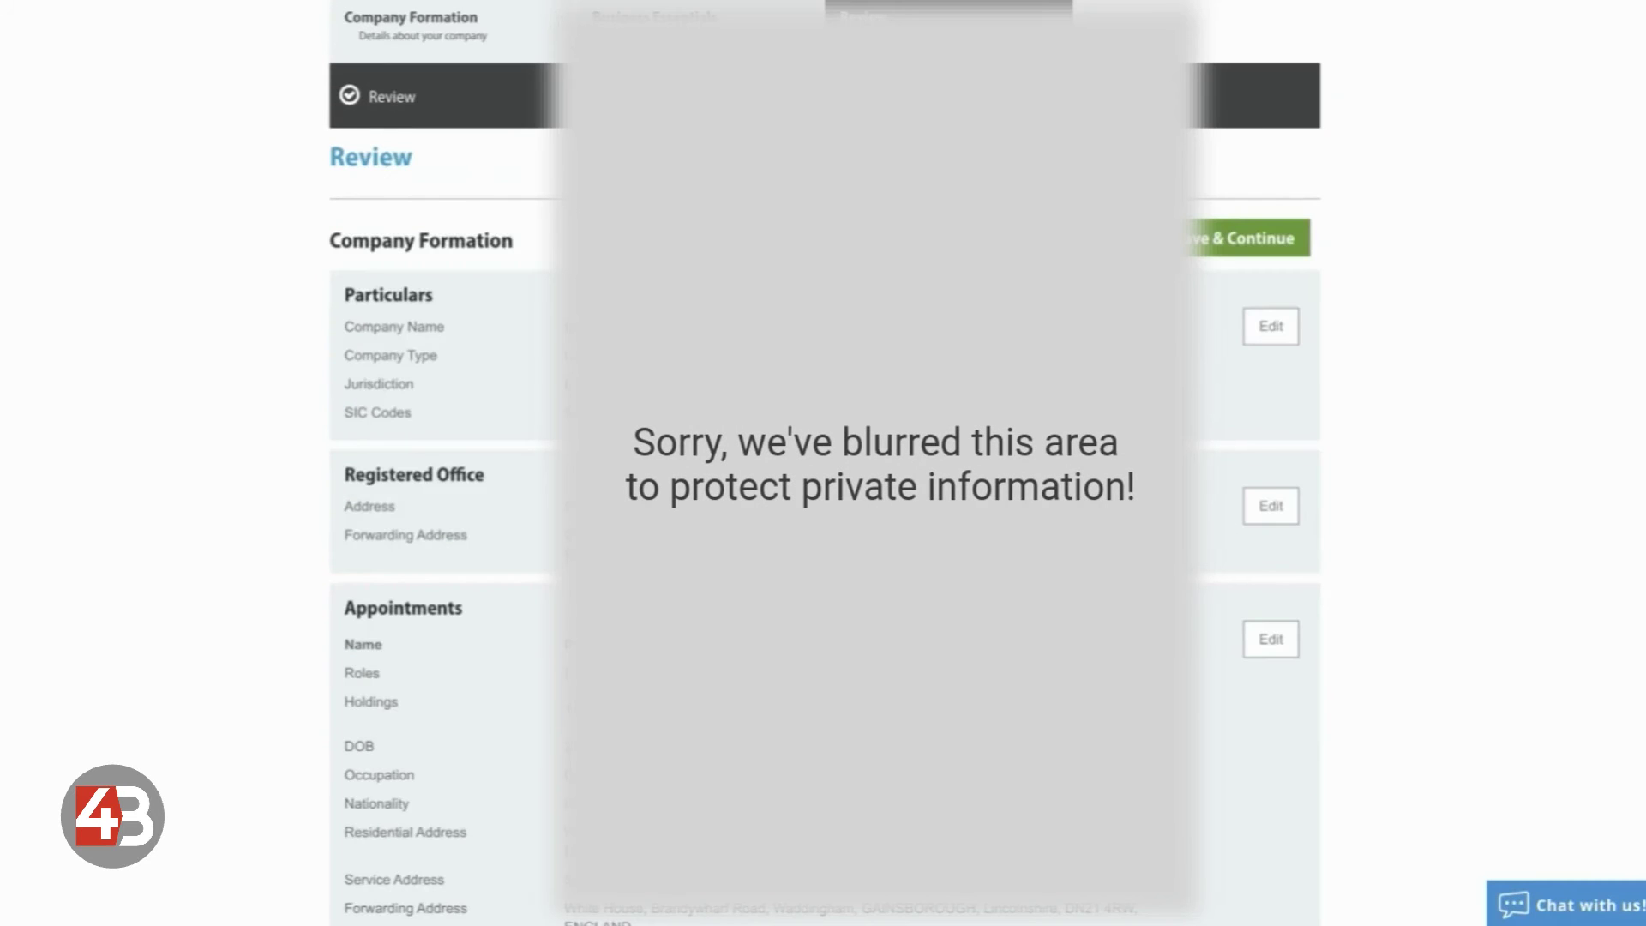
Review the full formation summary, from particulars, registered office and appointments through to documents and optional business products.
{"action": "scroll", "coordinate": [823, 463], "scroll_direction": "down", "scroll_amount": 14}
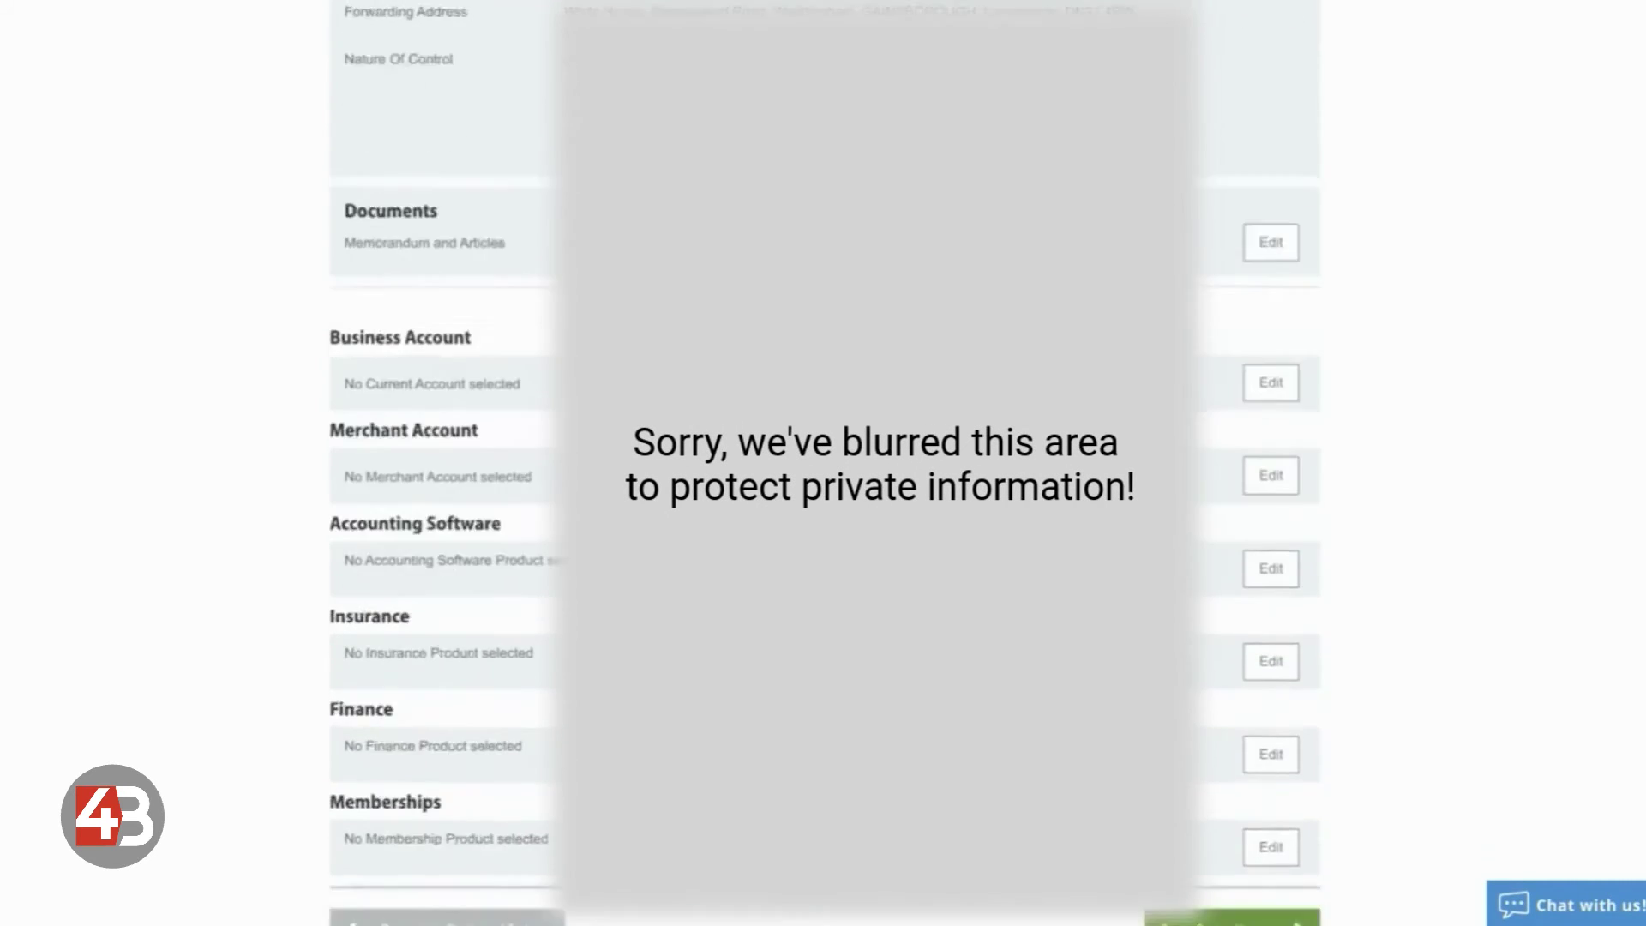
{"action": "scroll", "coordinate": [823, 463], "scroll_direction": "up", "scroll_amount": 14}
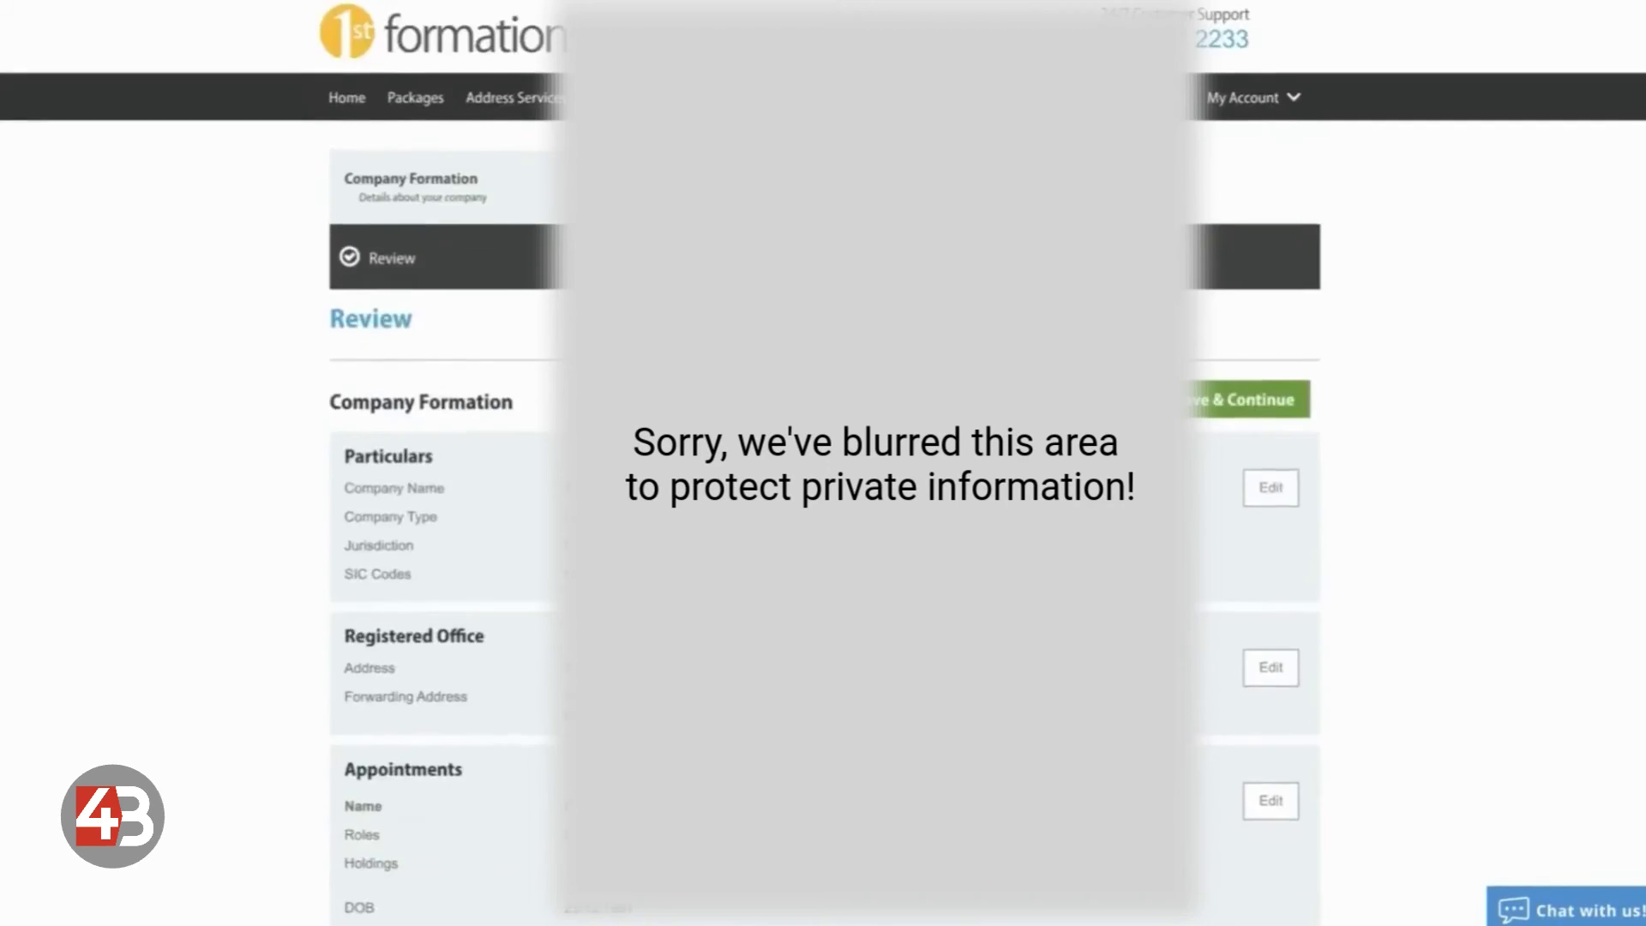
{"action": "scroll", "coordinate": [823, 463], "scroll_direction": "down", "scroll_amount": 20}
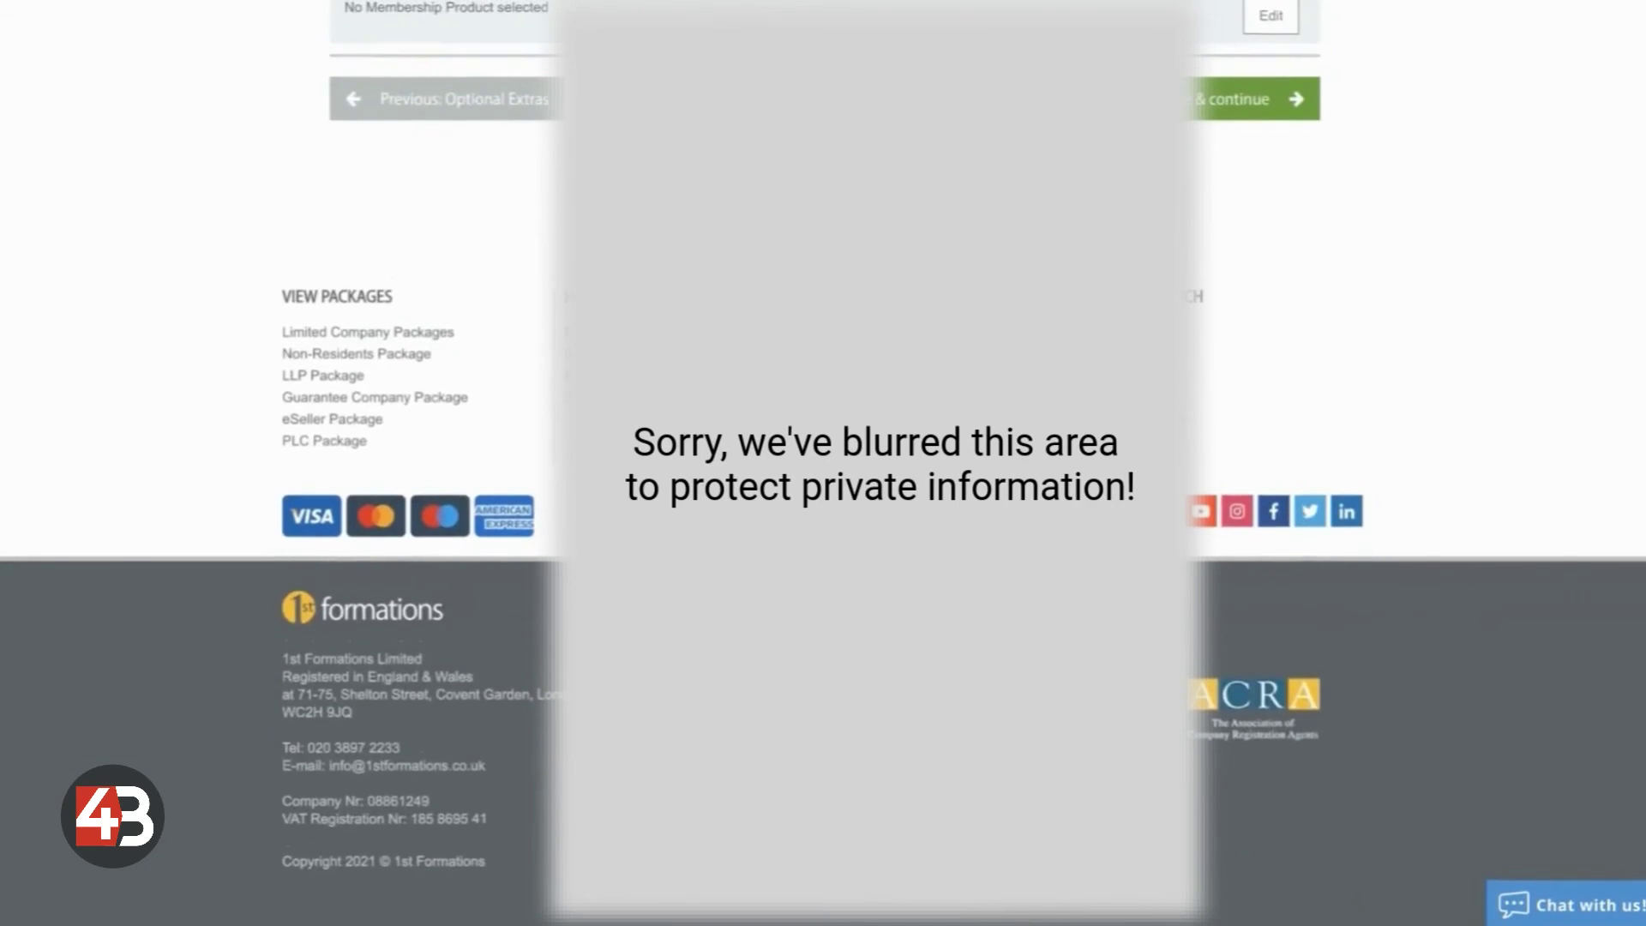
{"action": "scroll", "coordinate": [823, 463], "scroll_direction": "up", "scroll_amount": 20}
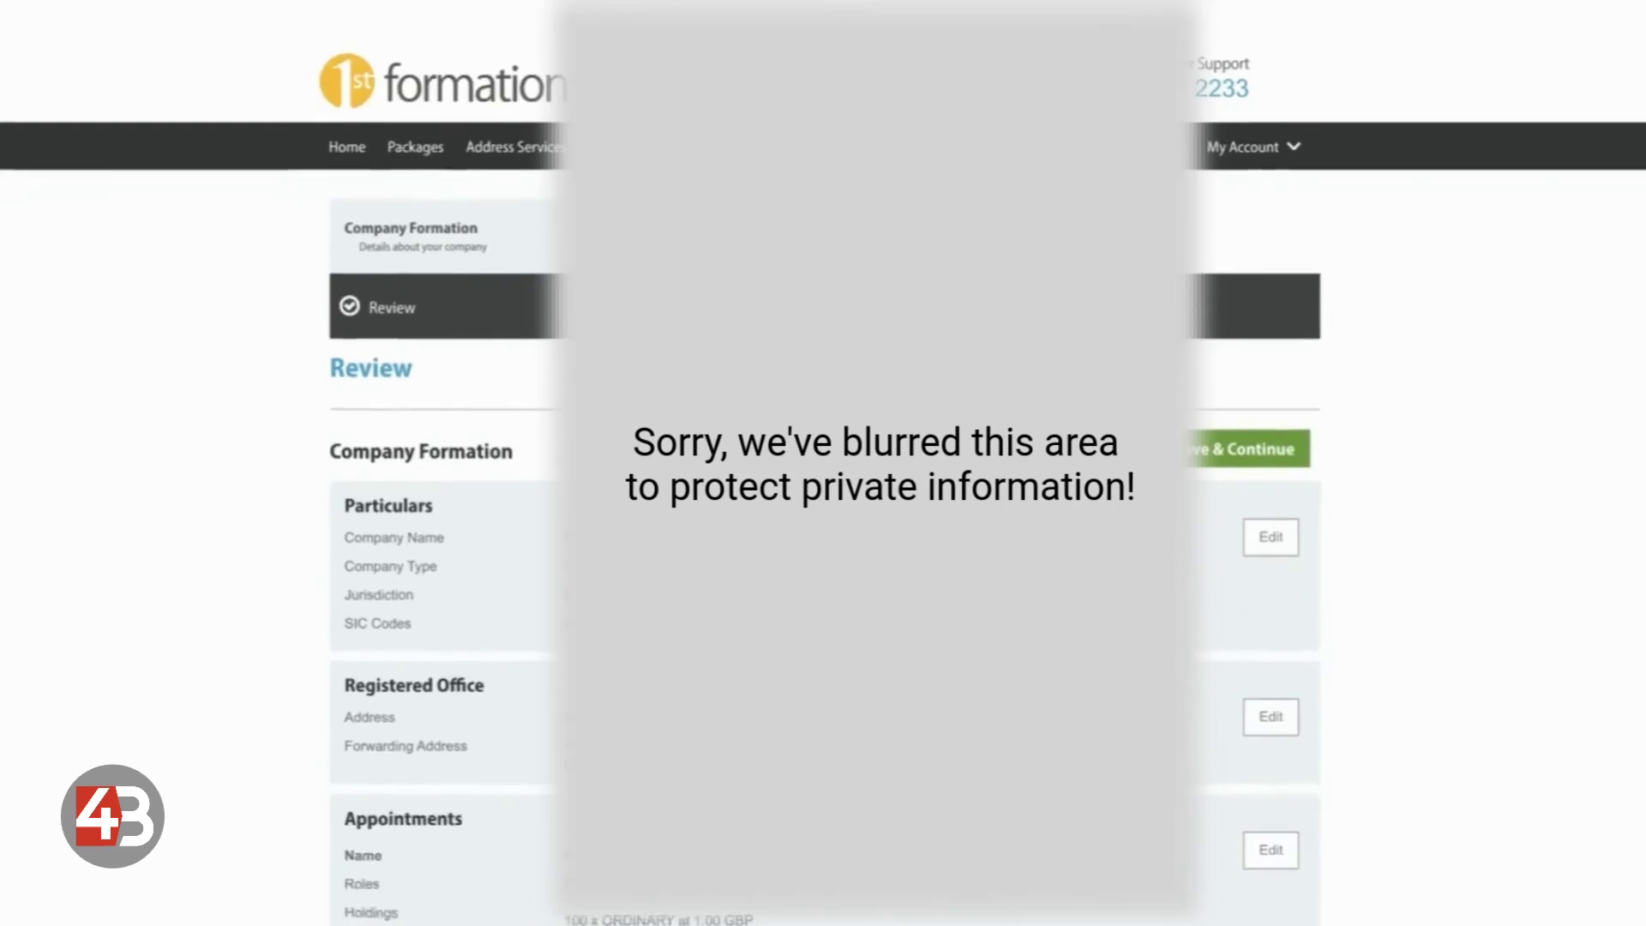